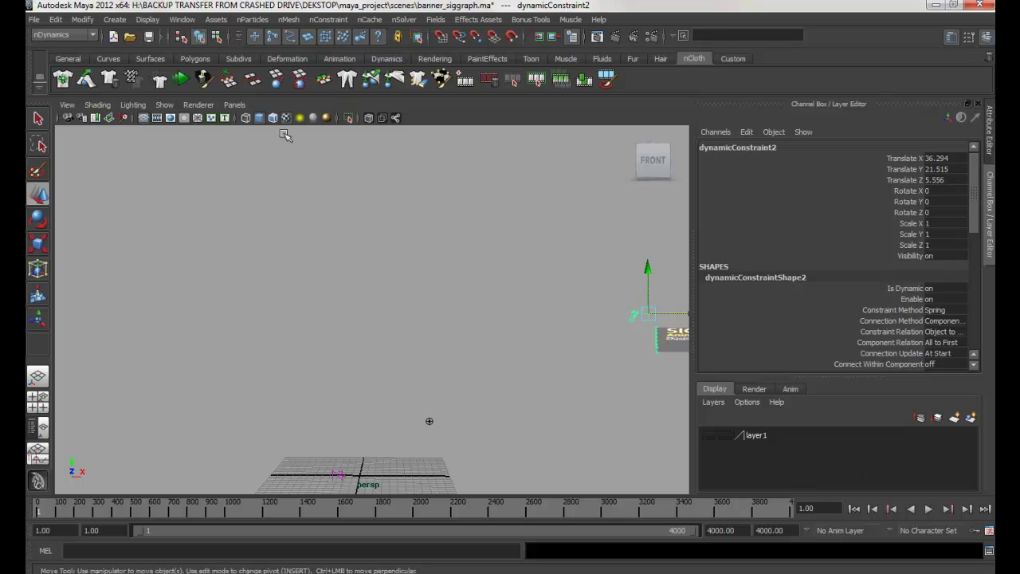
# Play the banner simulation, drag dynamicConstraint2 left so the banner follows, and stop at frame 527.
pyautogui.click(181, 78)
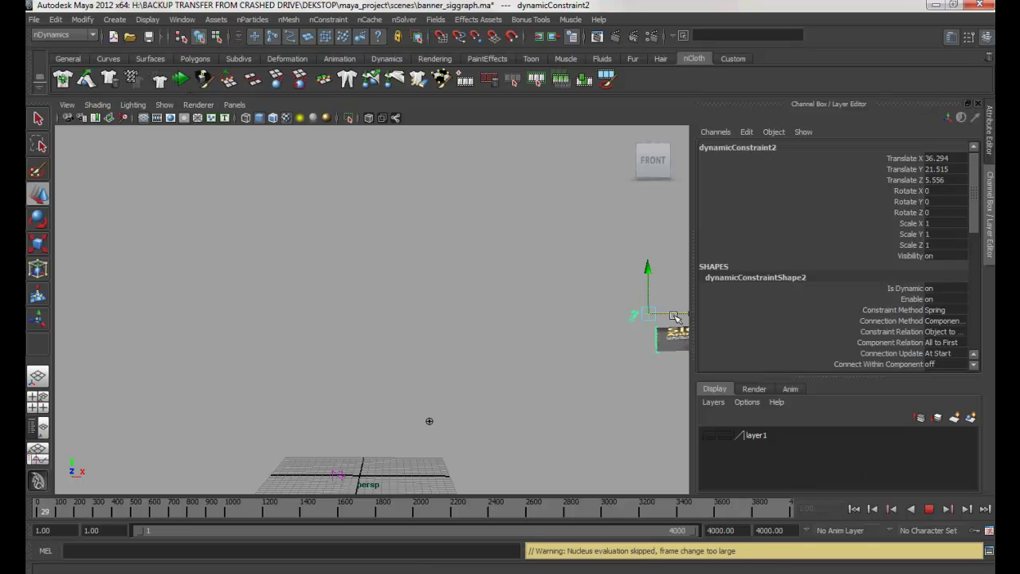
pyautogui.moveTo(677, 314); pyautogui.dragTo(359, 319)
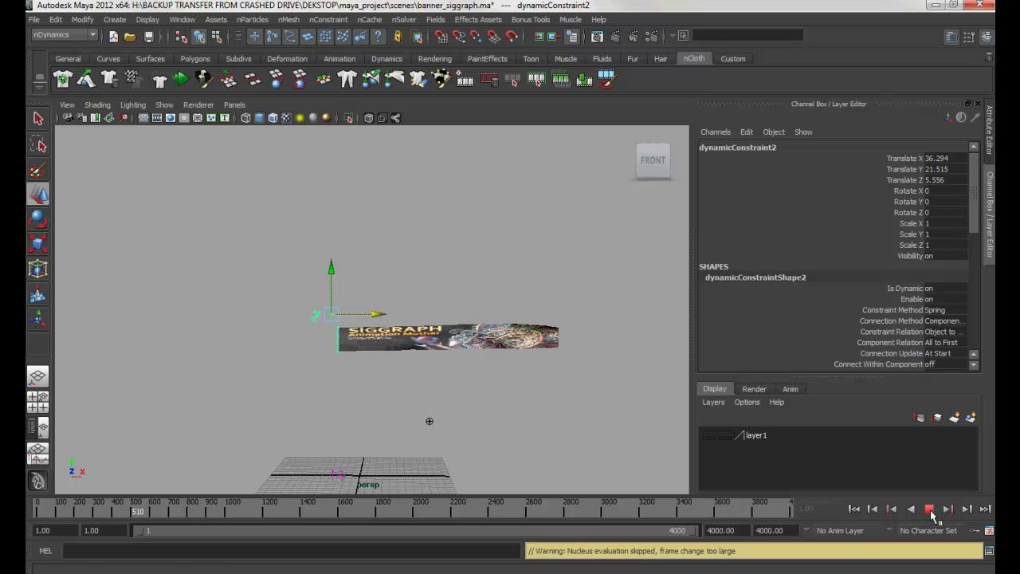
pyautogui.click(930, 509)
pyautogui.click(315, 341)
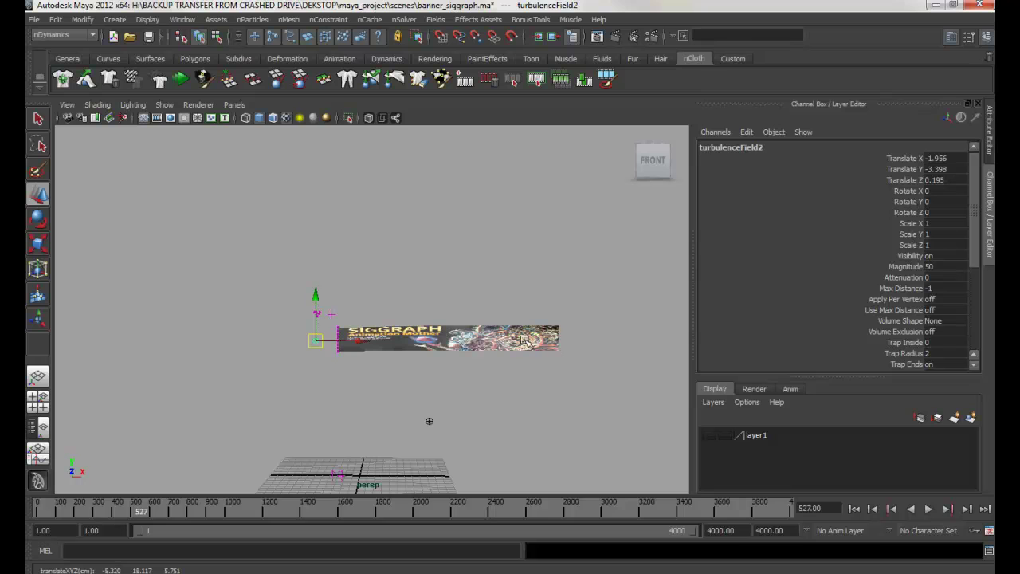
# Start a new scene without saving the banner scene, and show the Polygons shelf.
pyautogui.click(114, 37)
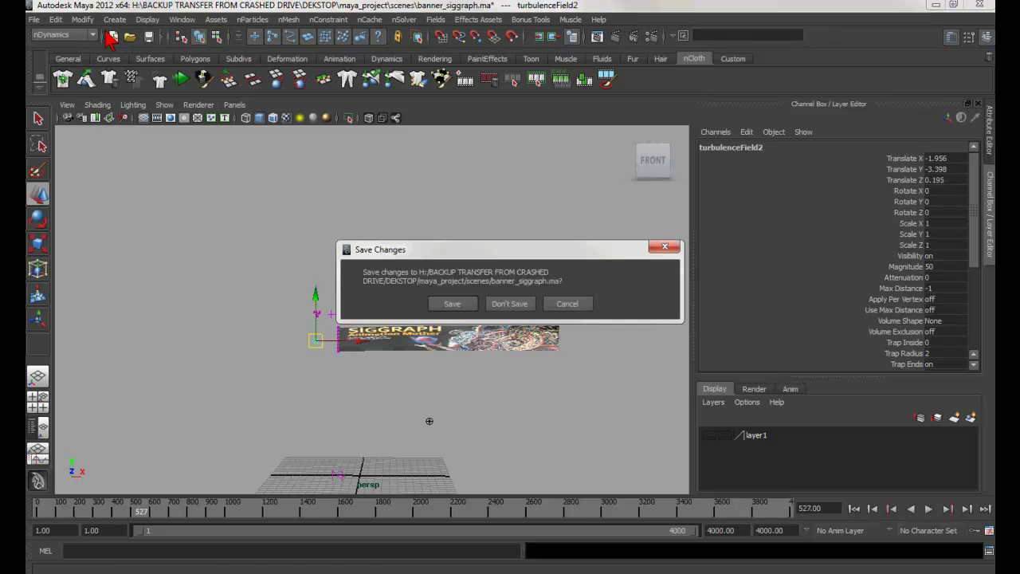
pyautogui.click(514, 301)
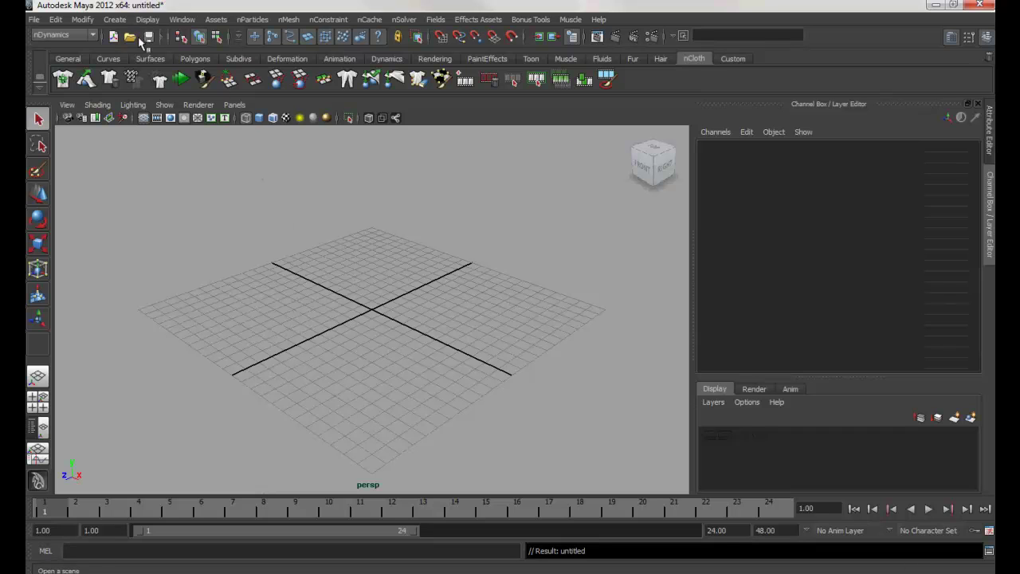
pyautogui.click(196, 59)
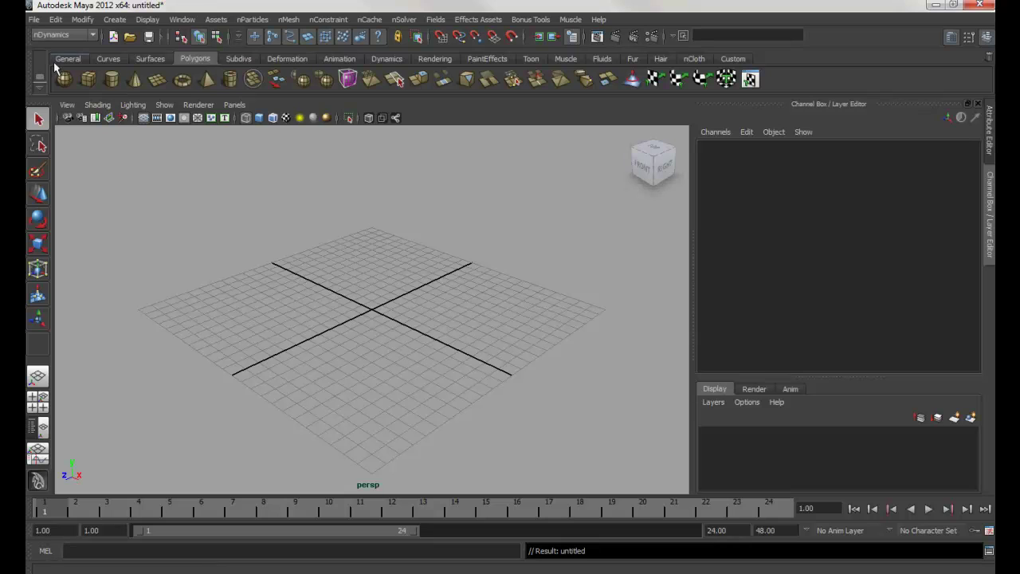
# Draw a long thin polygon plane, about 24 by 2.8 units, across the grid.
pyautogui.click(157, 83)
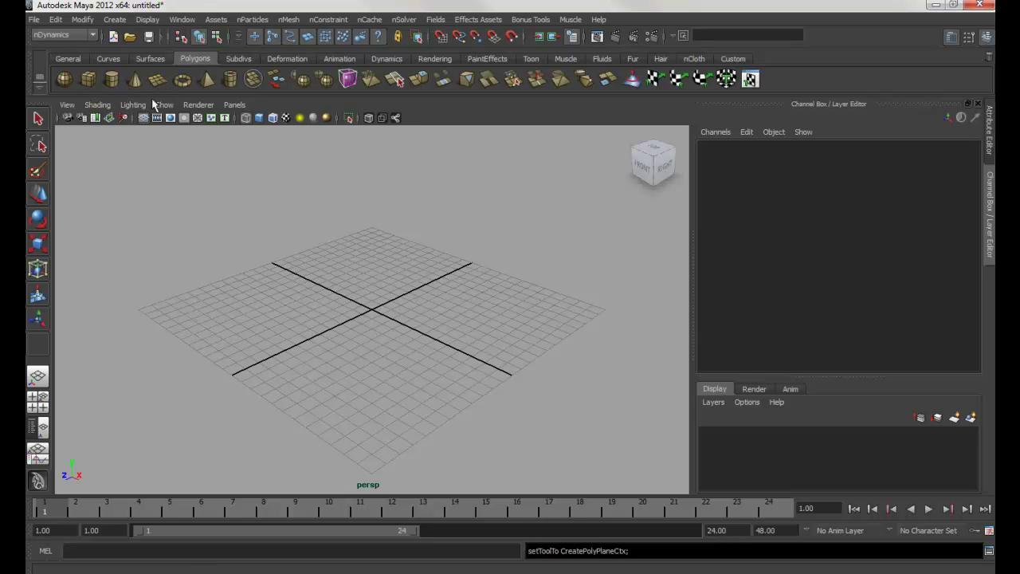
pyautogui.keyDown('alt'); pyautogui.moveTo(334, 338); pyautogui.dragTo(406, 353); pyautogui.keyUp('alt')
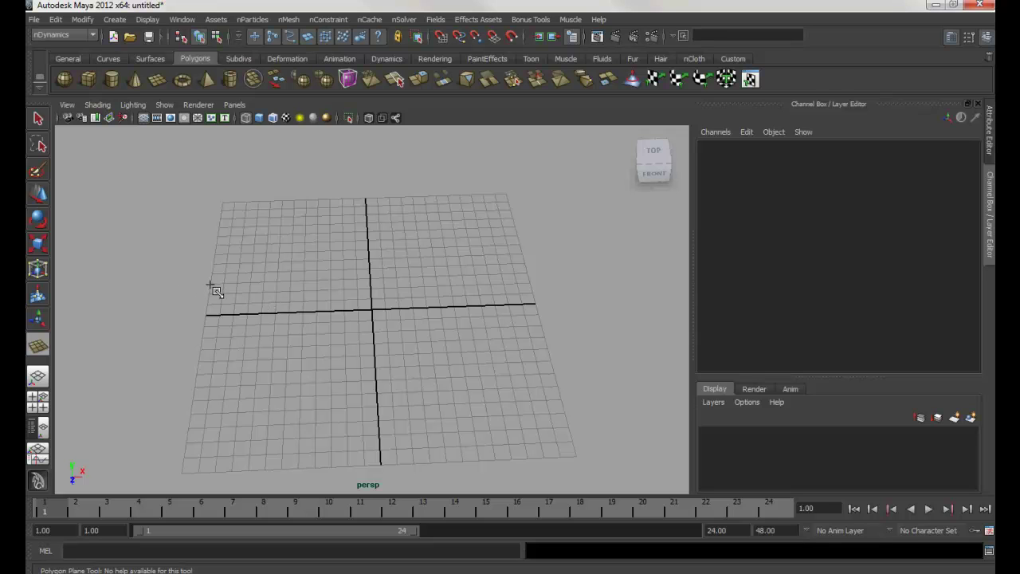
pyautogui.moveTo(209, 285); pyautogui.dragTo(535, 302)
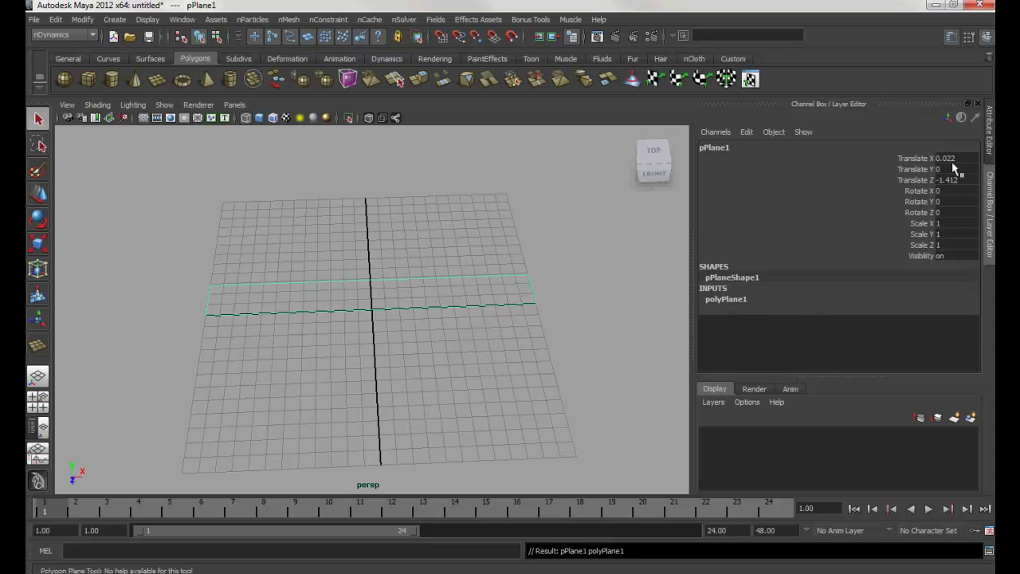
pyautogui.press('q')
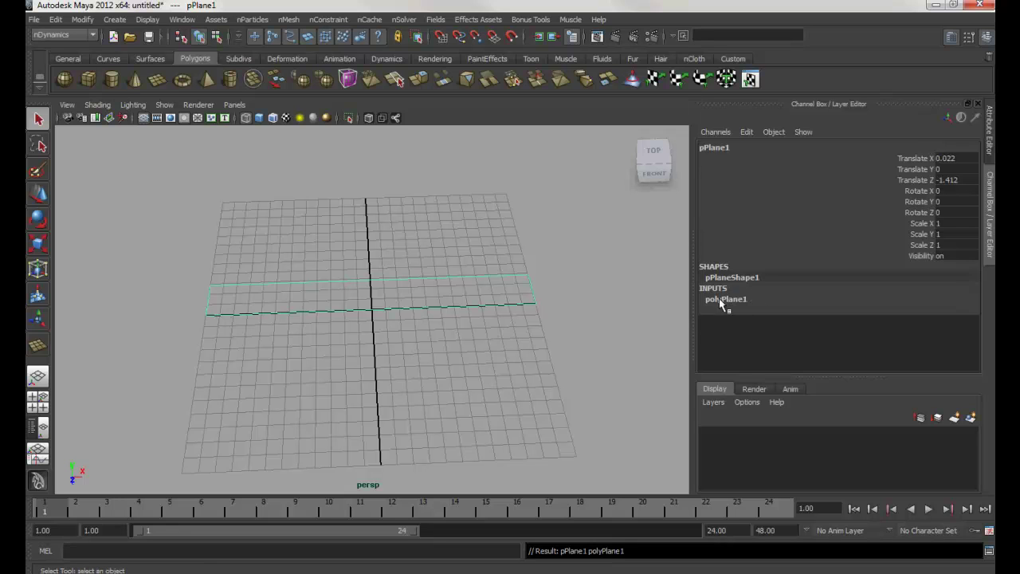
# Set the plane's subdivisions to 16 in width and 8 in height.
pyautogui.click(720, 300)
pyautogui.moveTo(900, 342); pyautogui.dragTo(898, 338)
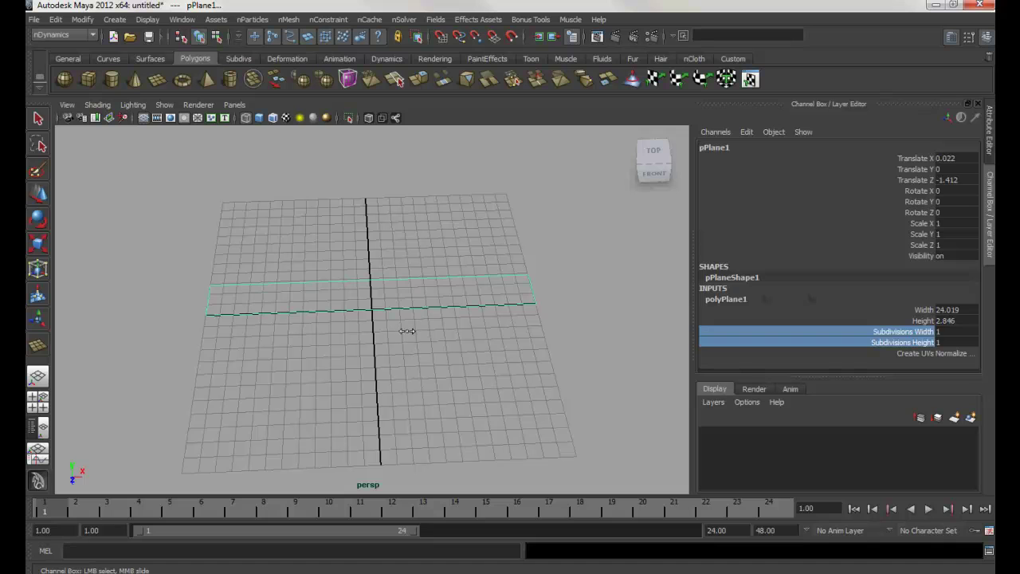
pyautogui.moveTo(406, 331); pyautogui.dragTo(447, 334, button='middle')
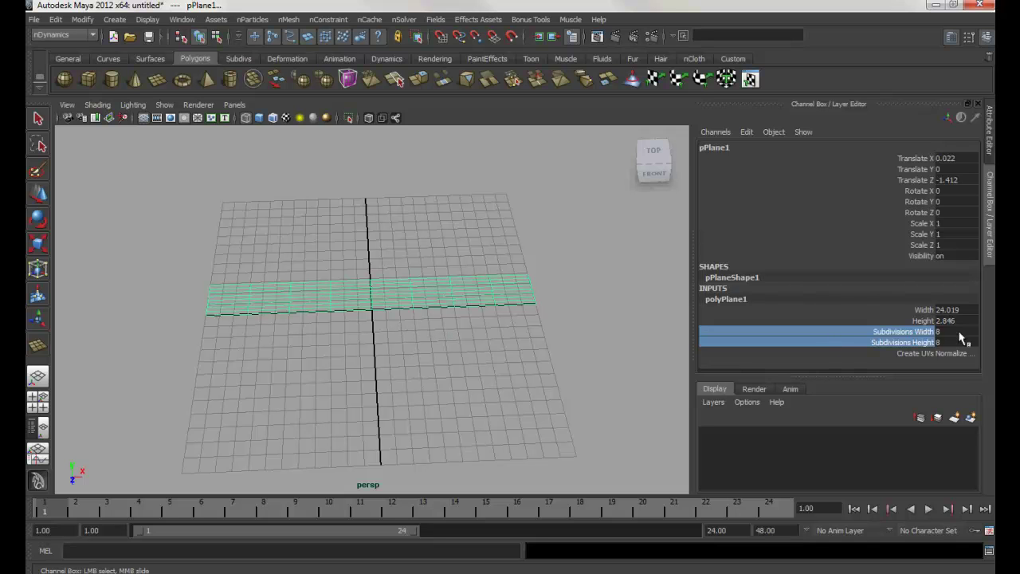
pyautogui.click(861, 329)
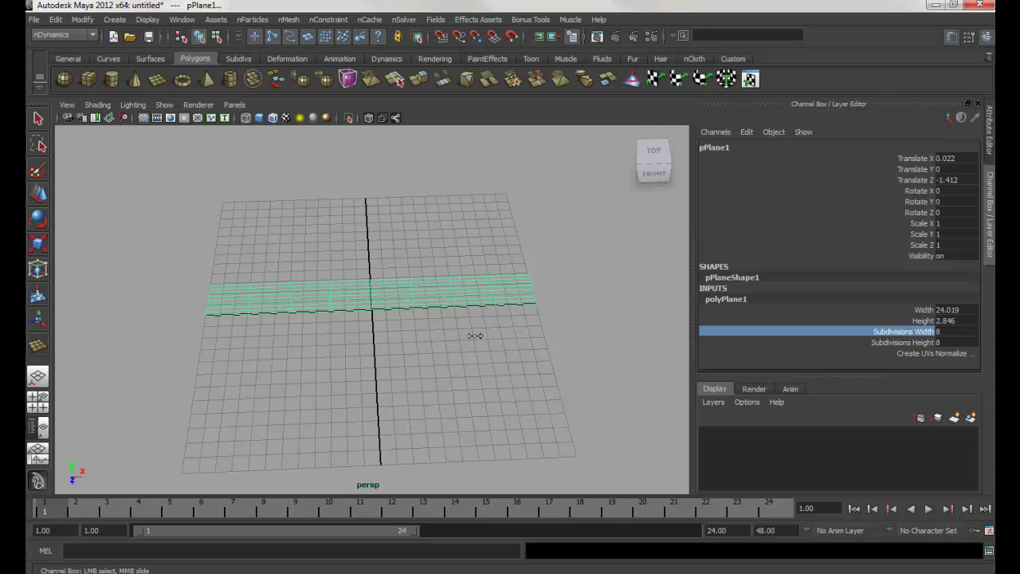
pyautogui.moveTo(475, 335); pyautogui.dragTo(503, 340, button='middle')
pyautogui.moveTo(410, 341)
pyautogui.mouseDown(button='middle')
pyautogui.moveTo(391, 342)
pyautogui.moveTo(405, 348)
pyautogui.mouseUp(button='middle')
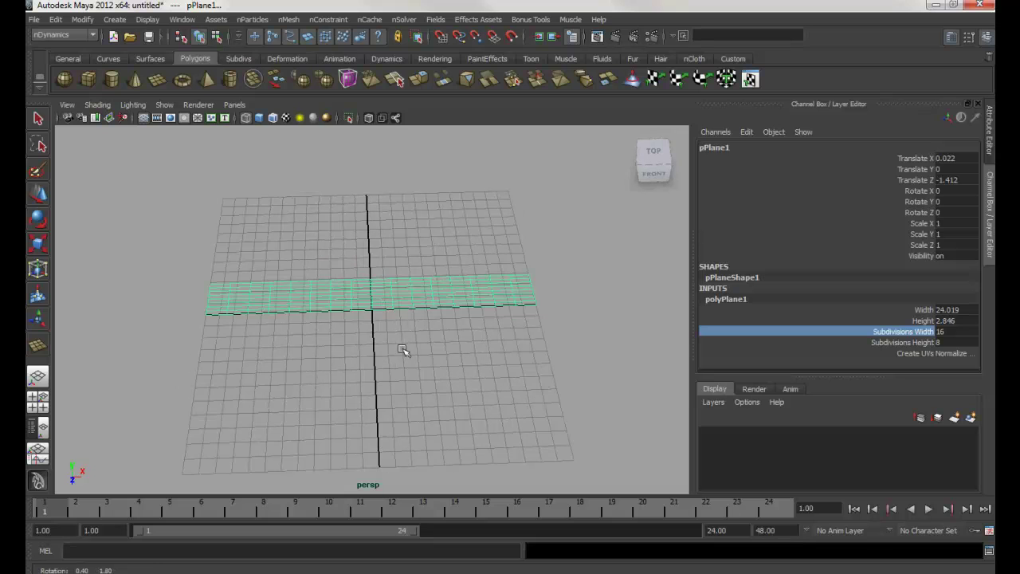
# Rotate the plane upright to exactly 90 degrees around X.
pyautogui.press('e')
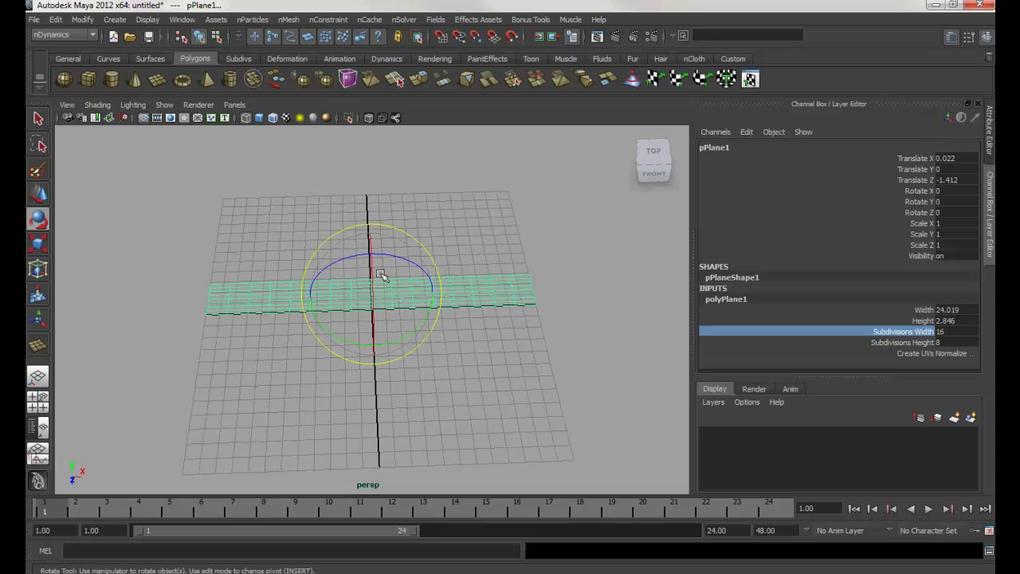
pyautogui.moveTo(372, 273); pyautogui.dragTo(391, 356)
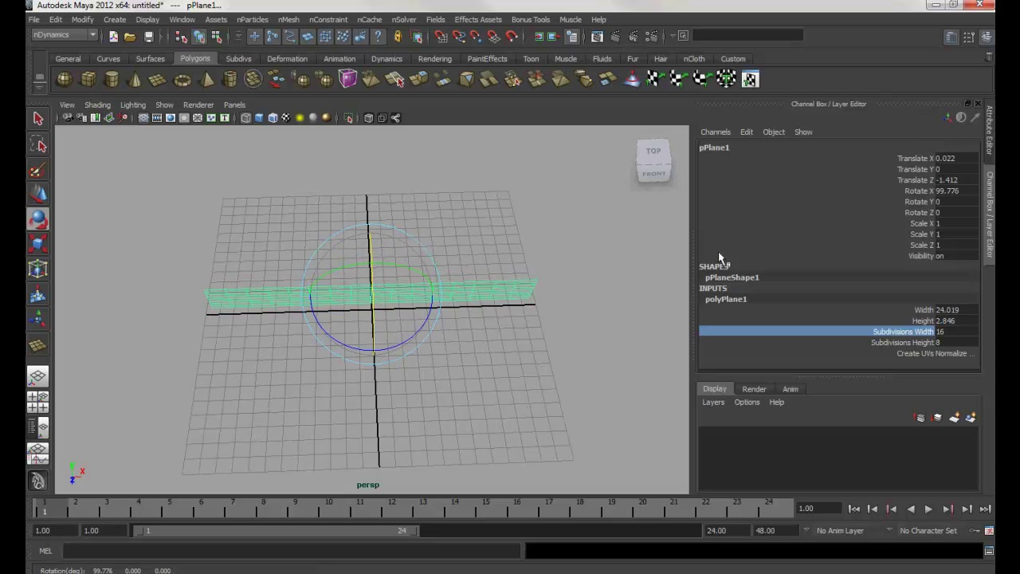
pyautogui.click(947, 190)
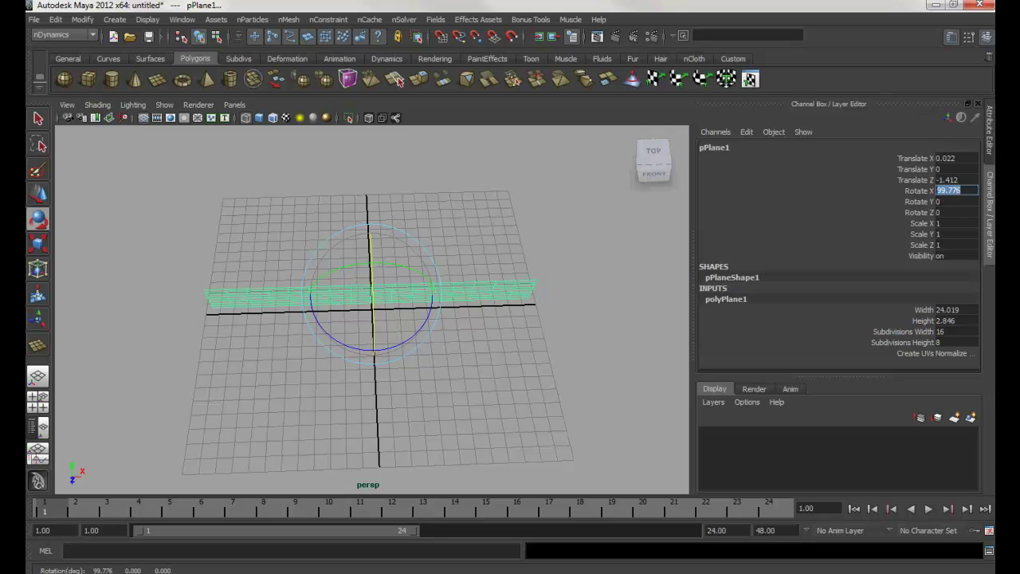
pyautogui.press('Return')
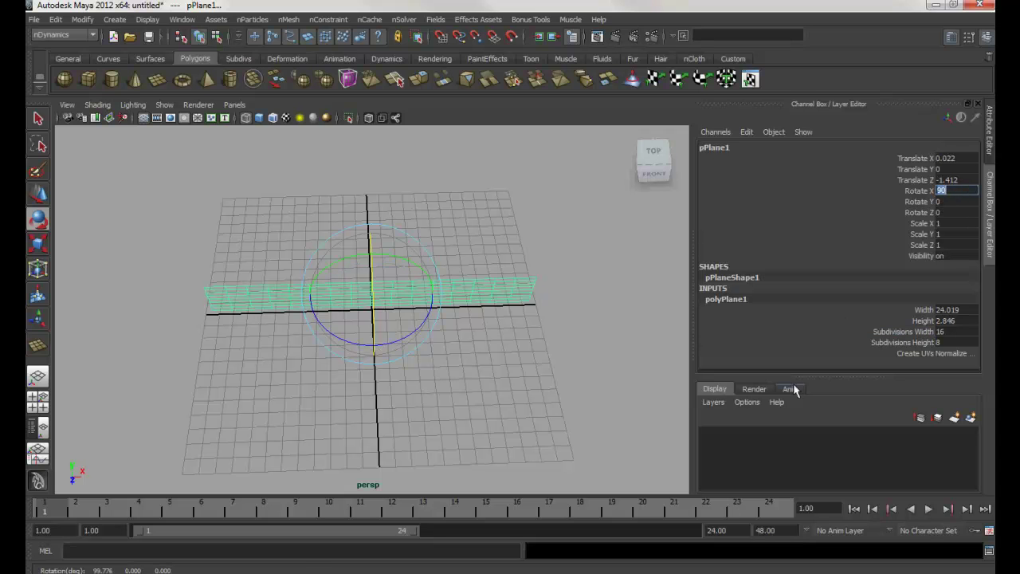
pyautogui.keyDown('alt'); pyautogui.moveTo(481, 346); pyautogui.dragTo(467, 275); pyautogui.keyUp('alt')
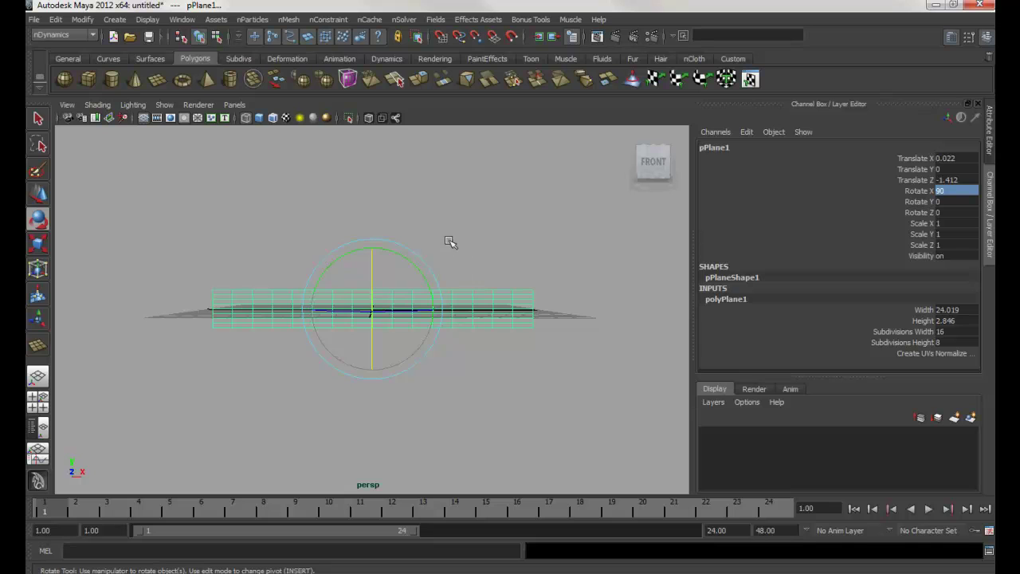
# Raise the plane to Translate Y 1.362 above the grid.
pyautogui.press('w')
pyautogui.moveTo(376, 266); pyautogui.dragTo(330, 274)
pyautogui.keyDown('alt'); pyautogui.moveTo(330, 273); pyautogui.dragTo(449, 321, button='right'); pyautogui.keyUp('alt')
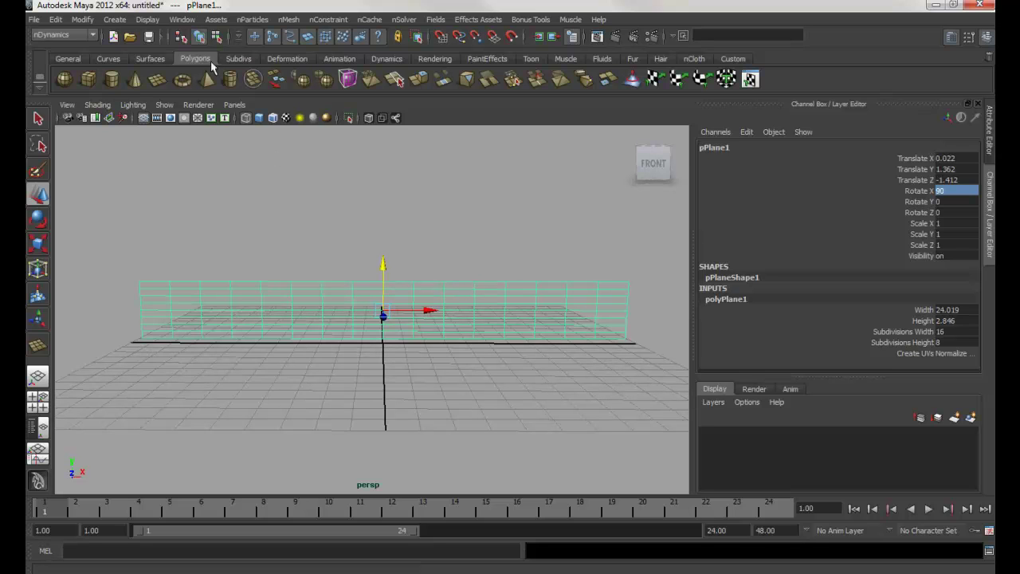
# Delete the plane's construction history.
pyautogui.click(57, 21)
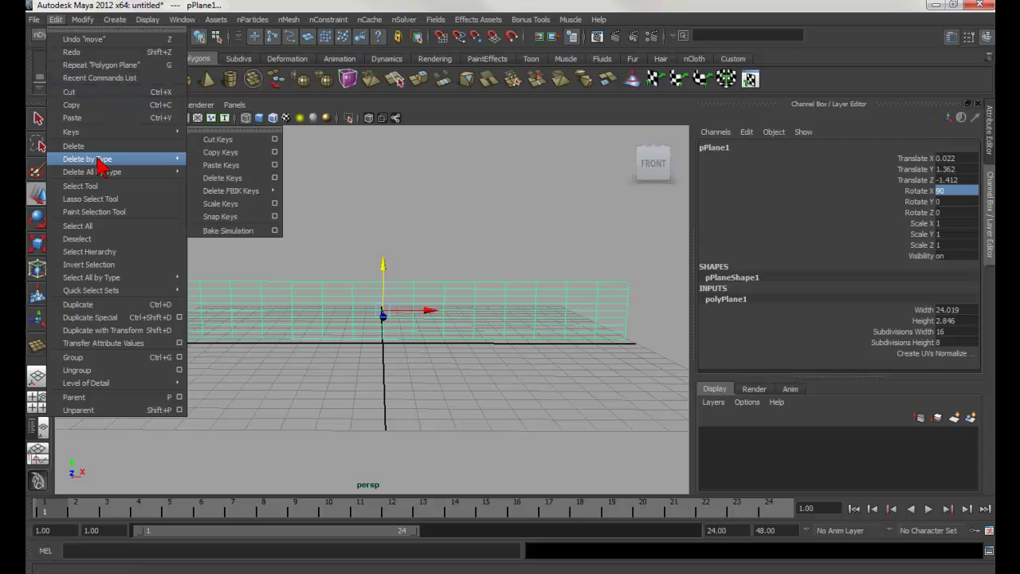
pyautogui.moveTo(112, 160)
pyautogui.click(247, 169)
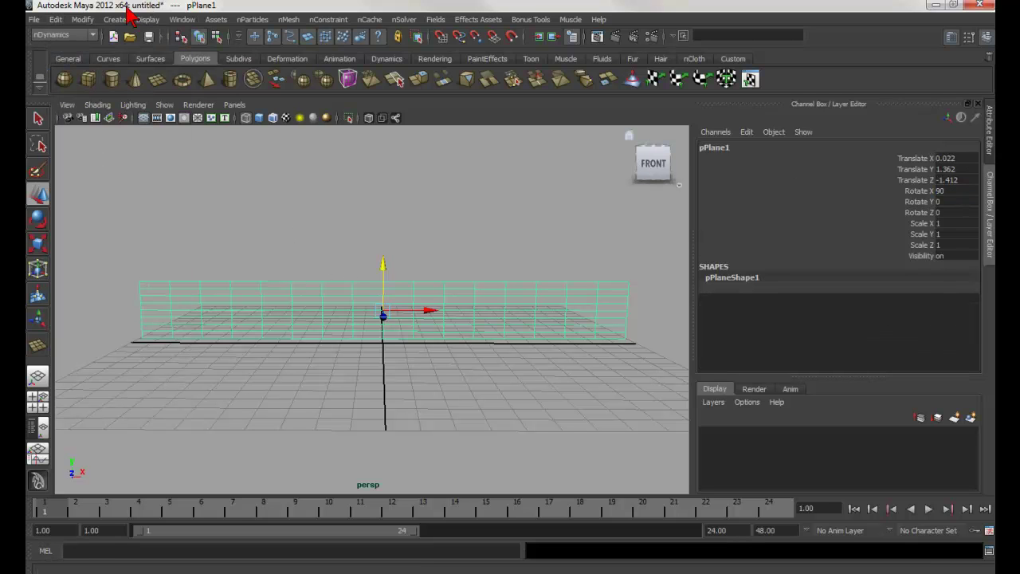
# Freeze the plane's transformations so translate and rotate read 0.
pyautogui.click(83, 19)
pyautogui.moveTo(101, 81)
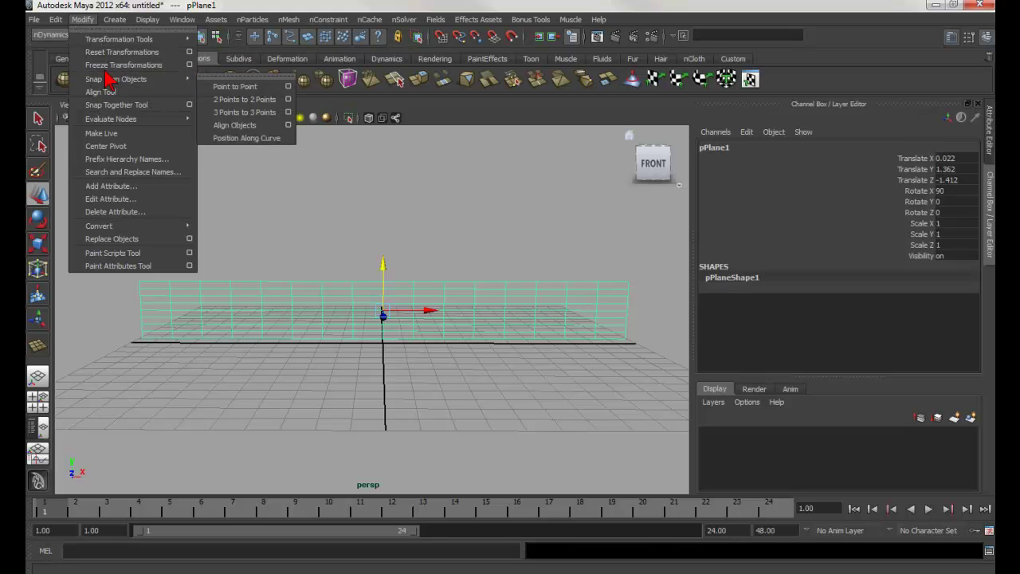
pyautogui.click(112, 65)
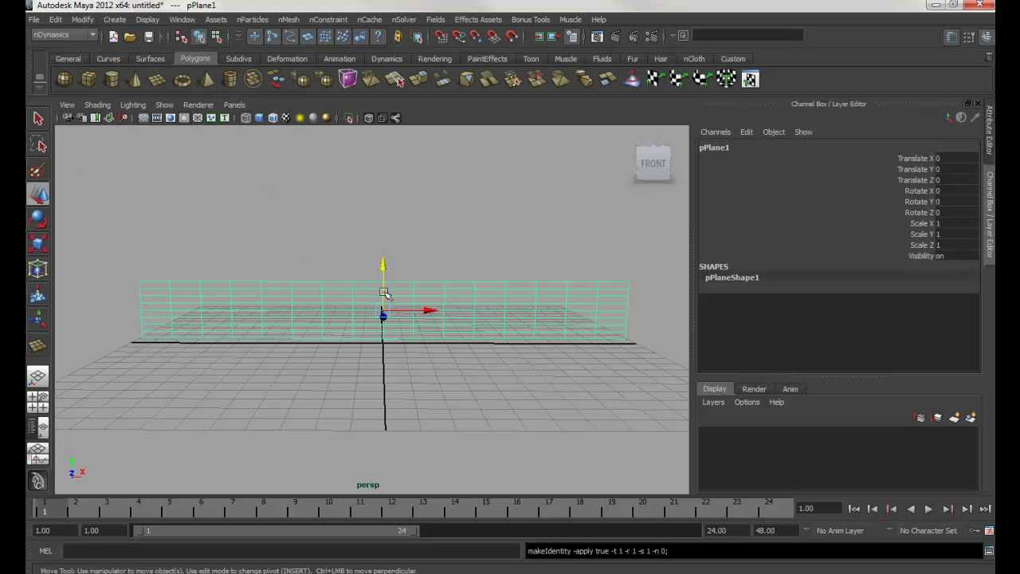
pyautogui.keyDown('alt'); pyautogui.moveTo(470, 341); pyautogui.dragTo(316, 269, button='right'); pyautogui.keyUp('alt')
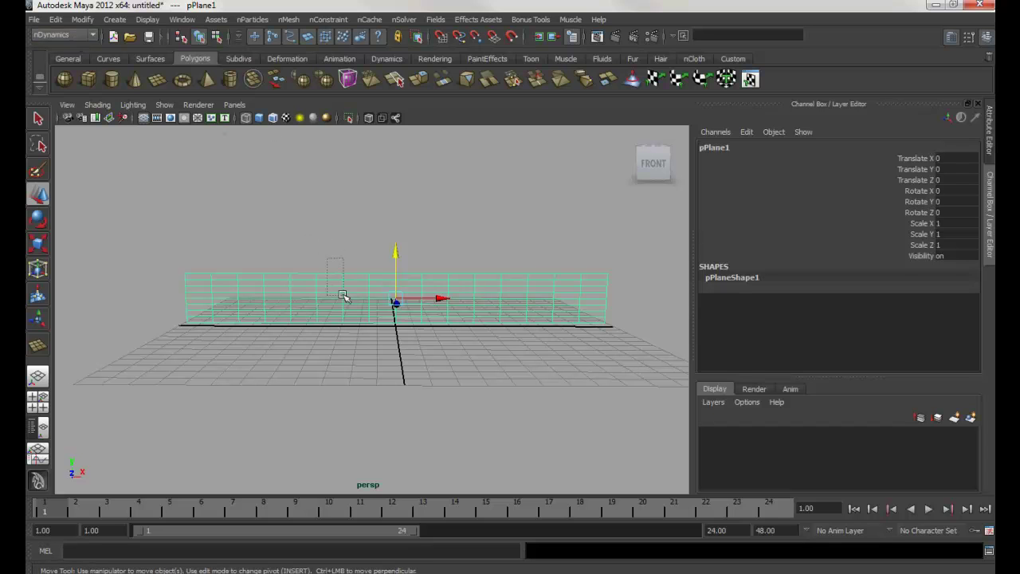
# Convert the plane into an nCloth object driven by nCloth1.
pyautogui.click(287, 19)
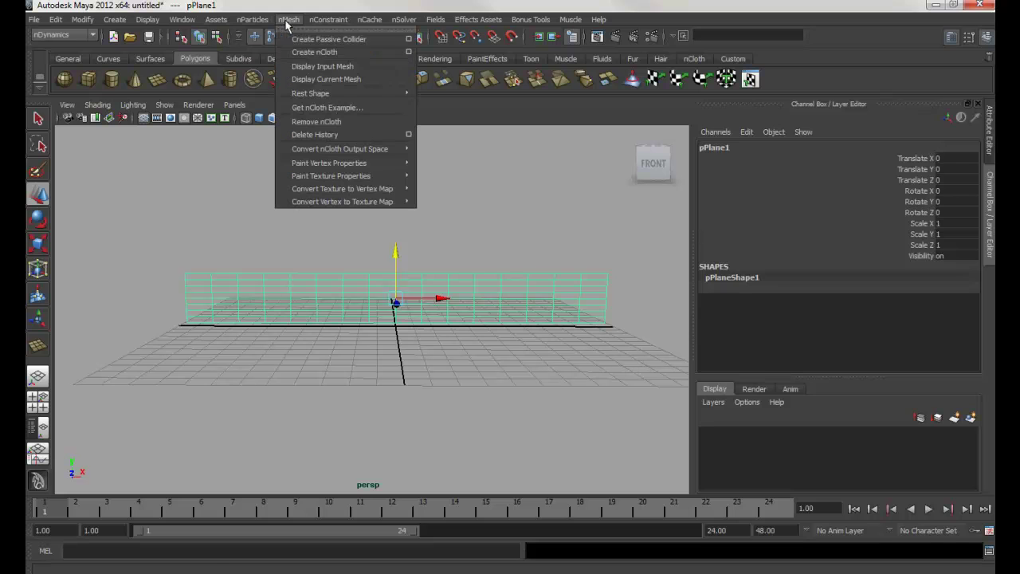
pyautogui.click(326, 55)
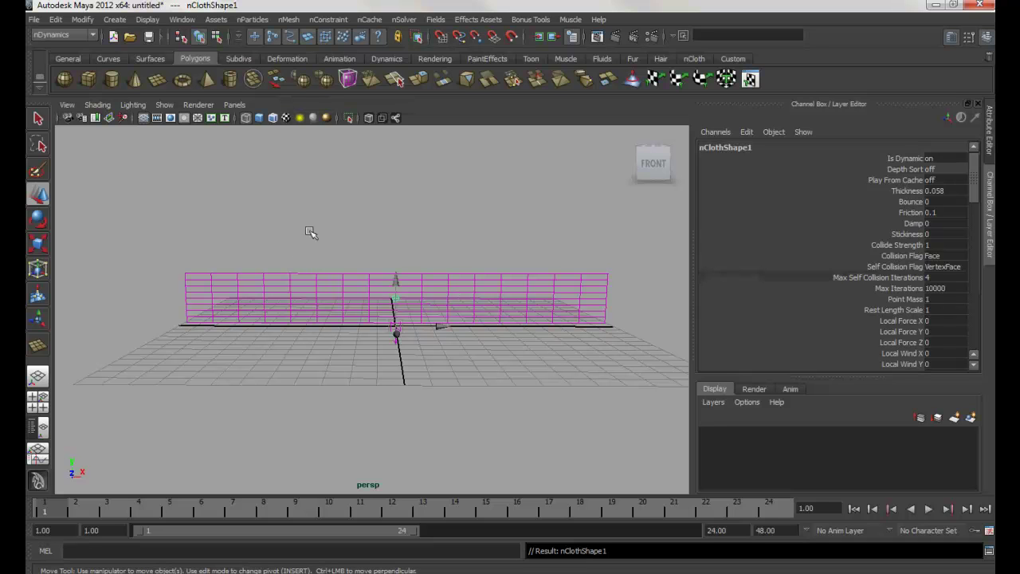
pyautogui.click(428, 365)
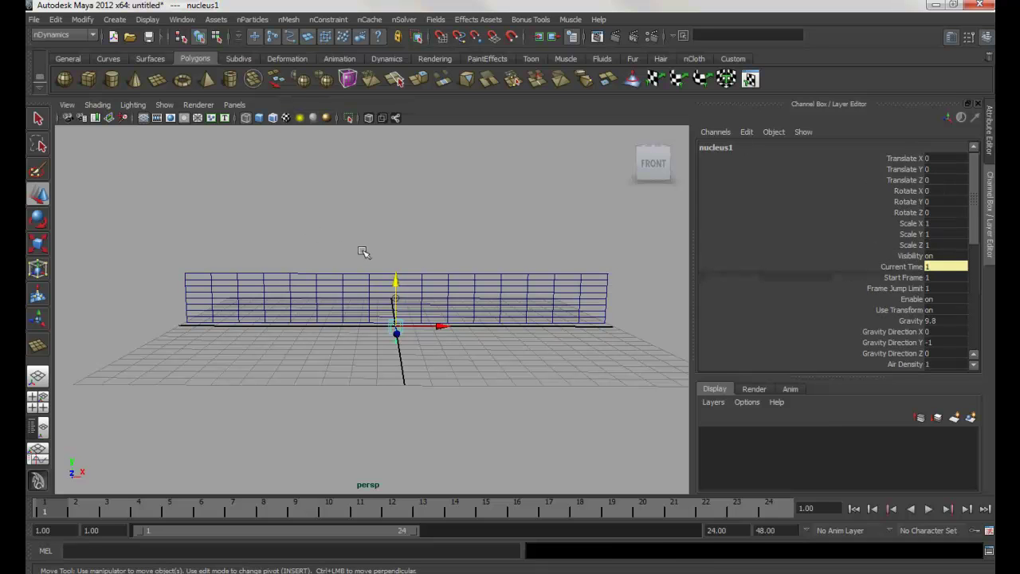
pyautogui.keyDown('alt'); pyautogui.moveTo(436, 392); pyautogui.dragTo(404, 330); pyautogui.keyUp('alt')
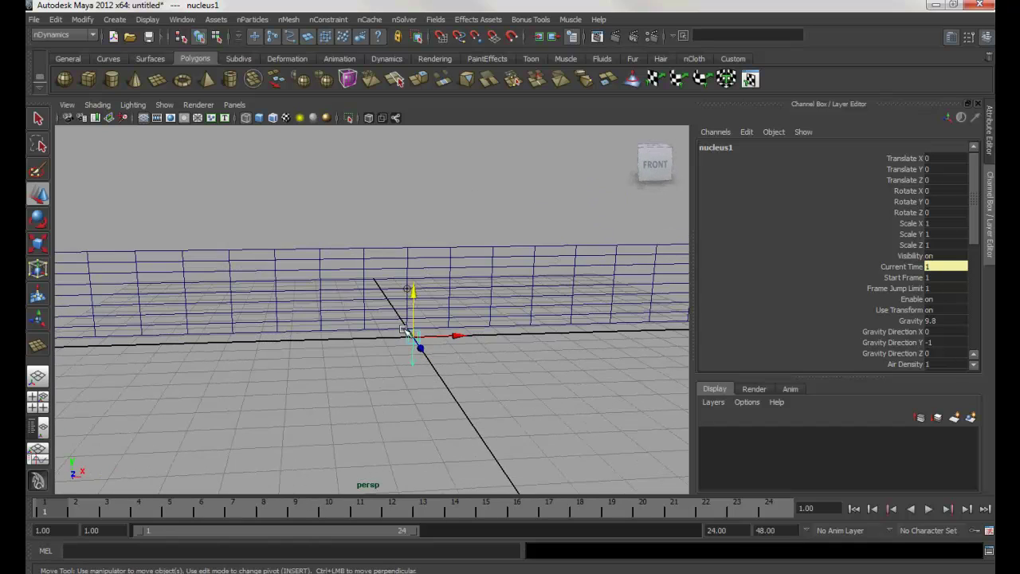
# Orbit to a front view of the whole cloth banner and select pPlane1.
pyautogui.click(431, 352)
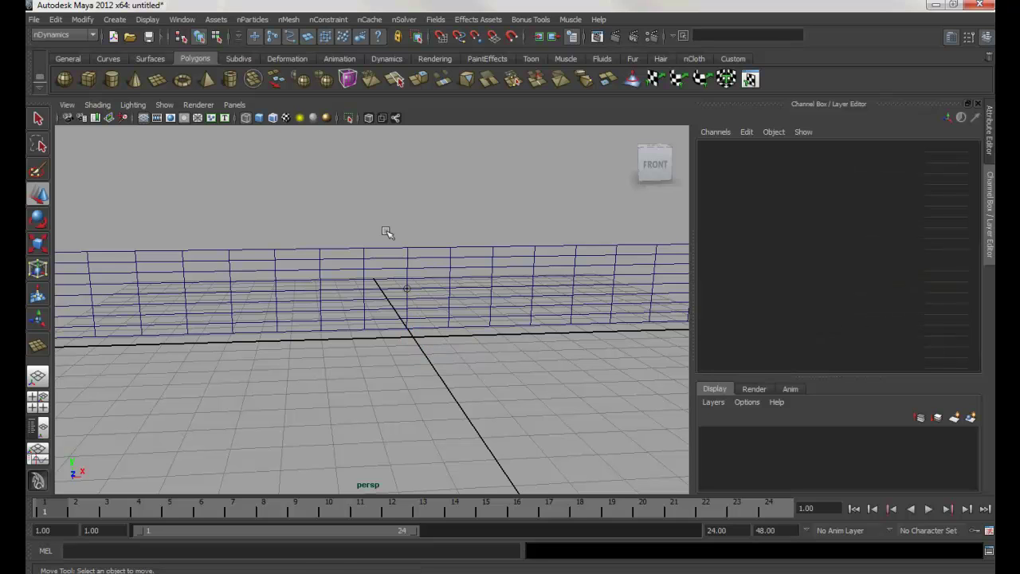
pyautogui.click(403, 269)
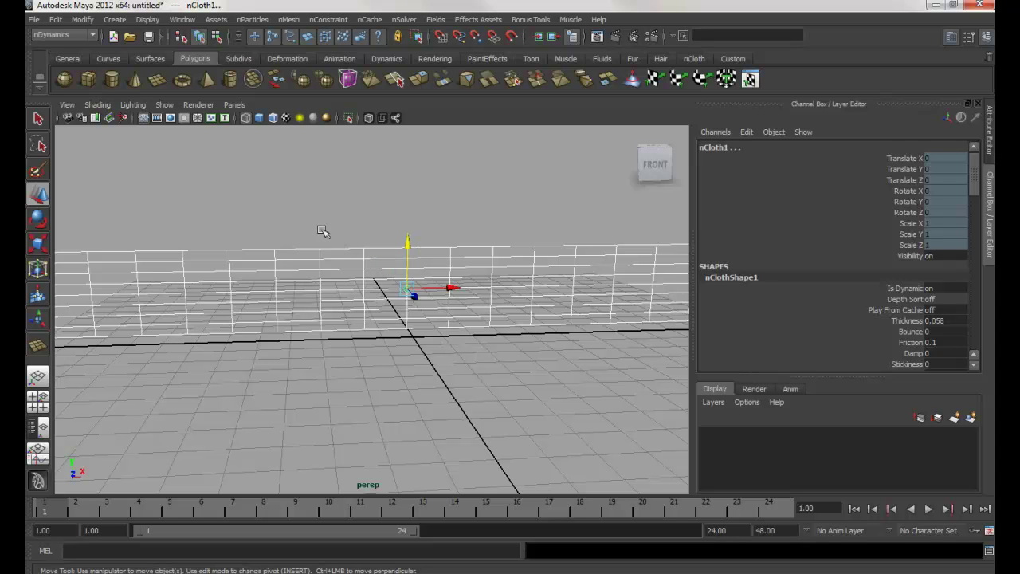
pyautogui.press('Right')
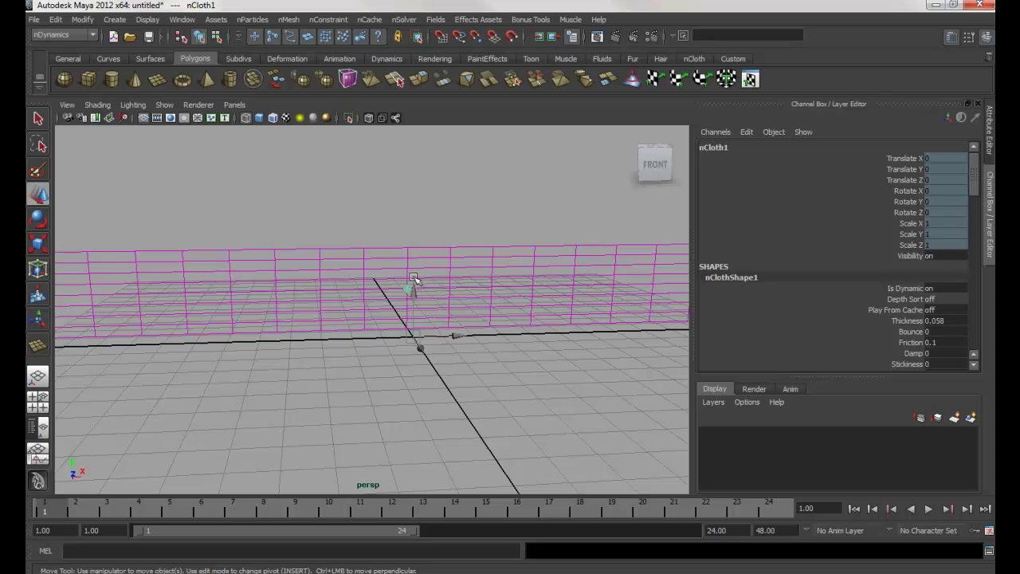
pyautogui.click(413, 277)
pyautogui.keyDown('alt'); pyautogui.moveTo(587, 303); pyautogui.dragTo(467, 287); pyautogui.keyUp('alt')
pyautogui.click(371, 263)
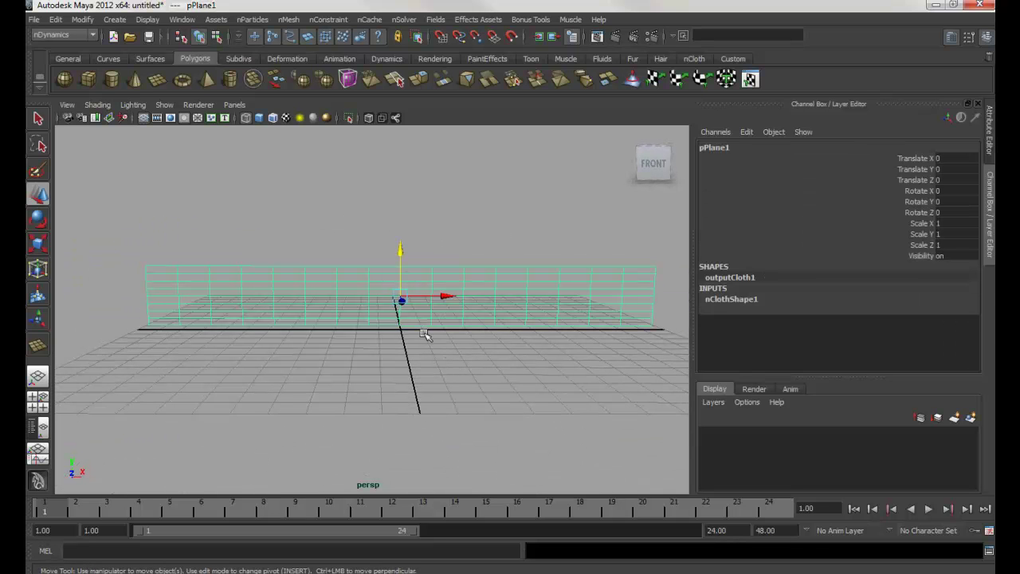
# Select the cloth's left column of vertices and pin them with an nConstraint Transform.
pyautogui.moveTo(170, 295); pyautogui.dragTo(110, 285, button='right')
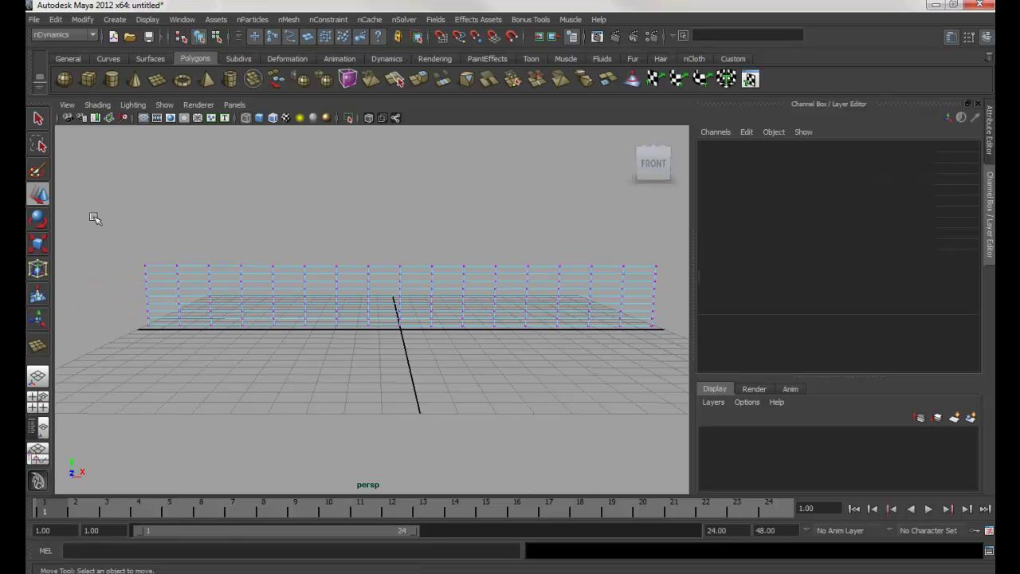
pyautogui.moveTo(103, 218); pyautogui.dragTo(167, 358)
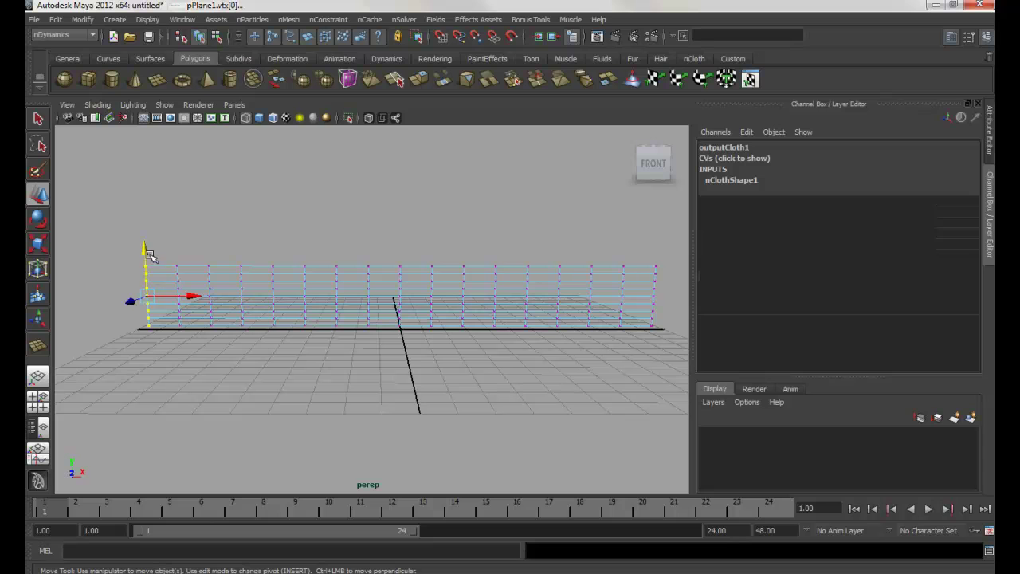
pyautogui.click(330, 20)
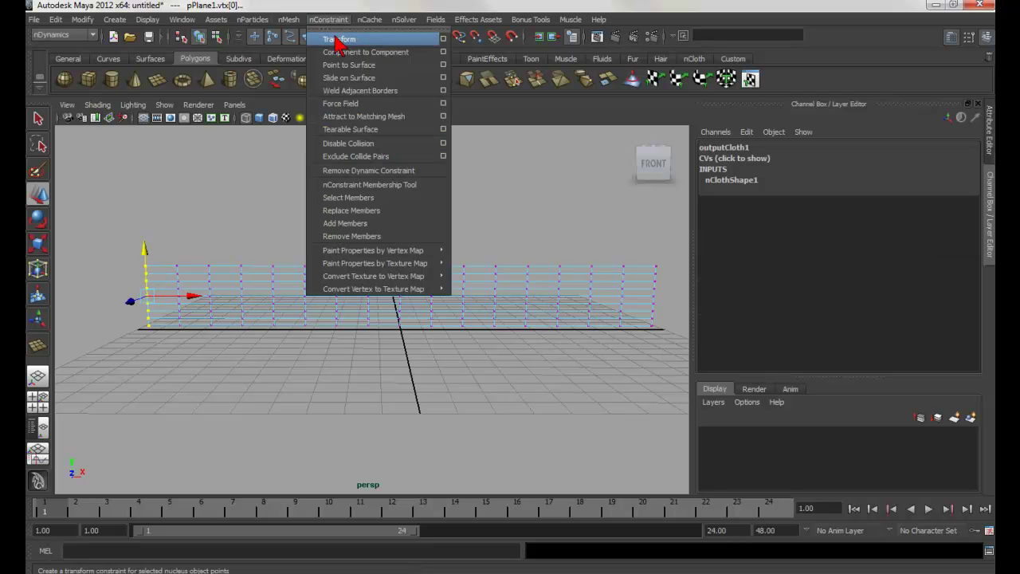
pyautogui.click(337, 40)
pyautogui.scroll(-2, 510, 363)
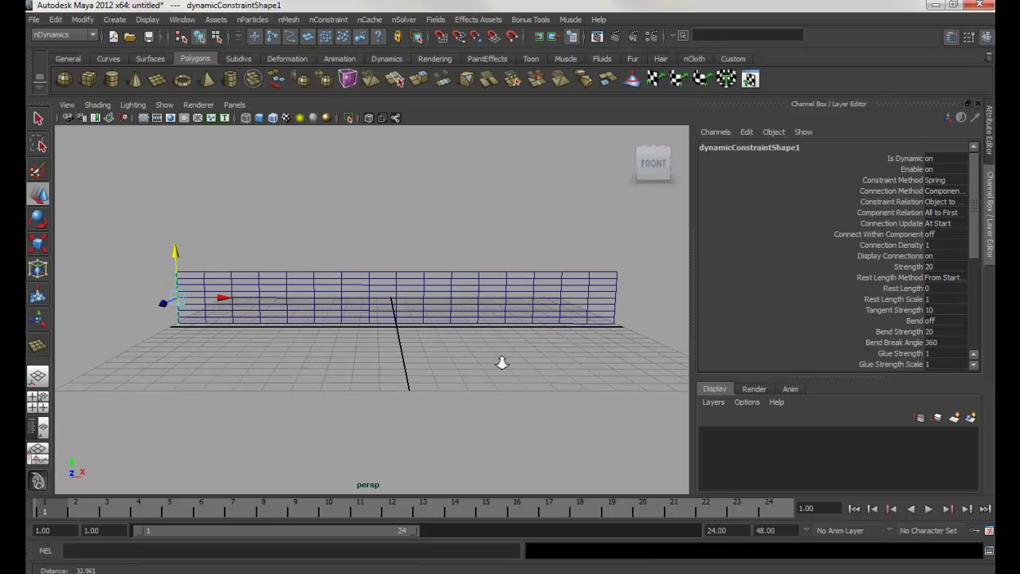
# Set the playback end frame to 5000.
pyautogui.click(736, 530)
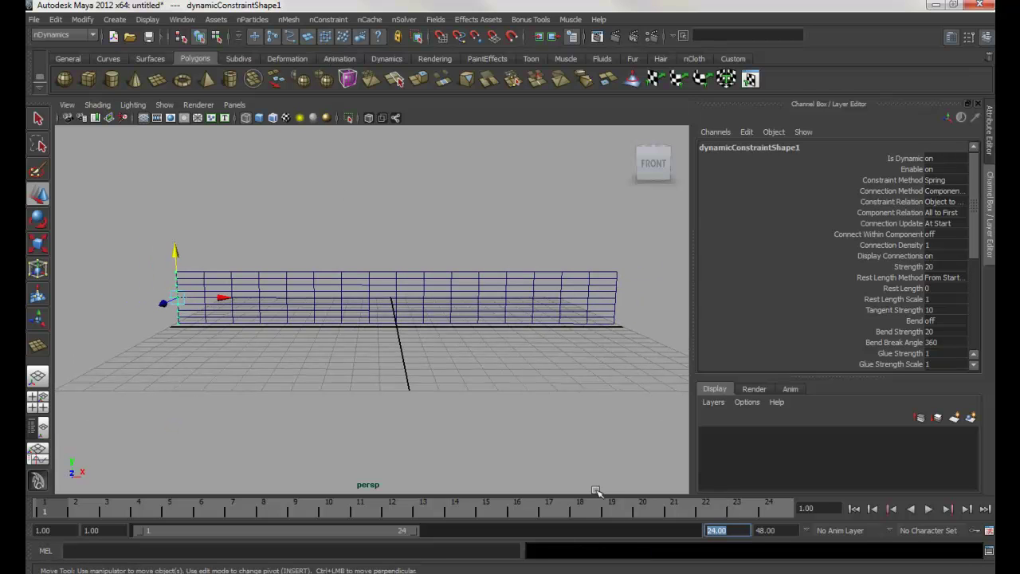
pyautogui.write('5000')
pyautogui.press('Return')
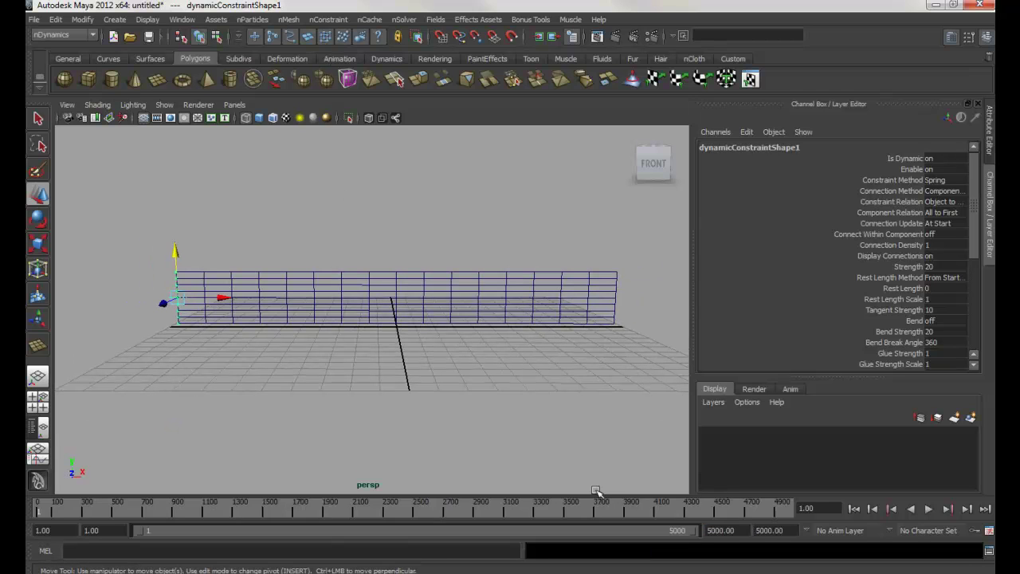
# Save the Time Slider preferences with Real-time [24 fps] playback speed.
pyautogui.click(989, 531)
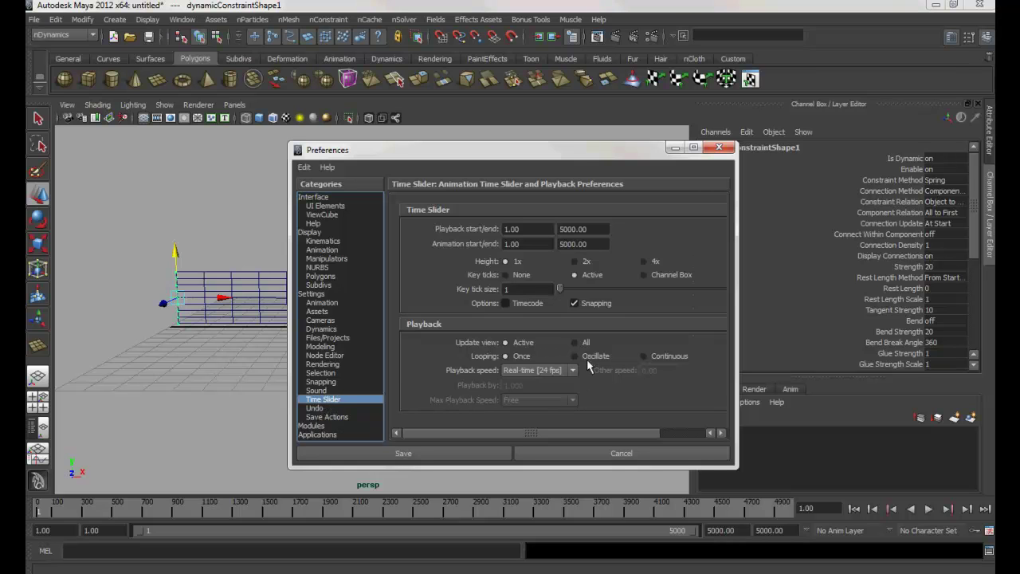
pyautogui.click(539, 368)
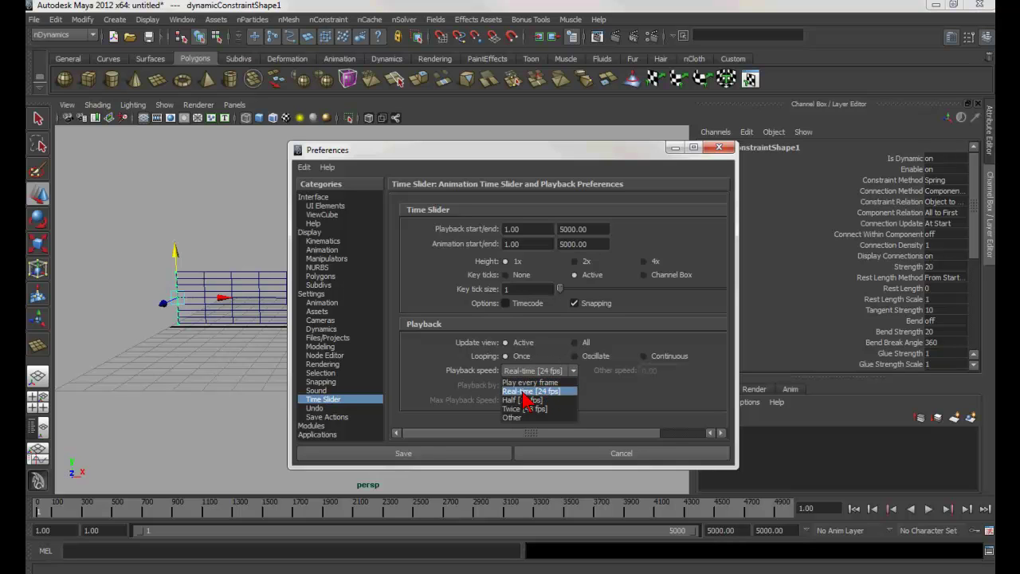
pyautogui.click(525, 391)
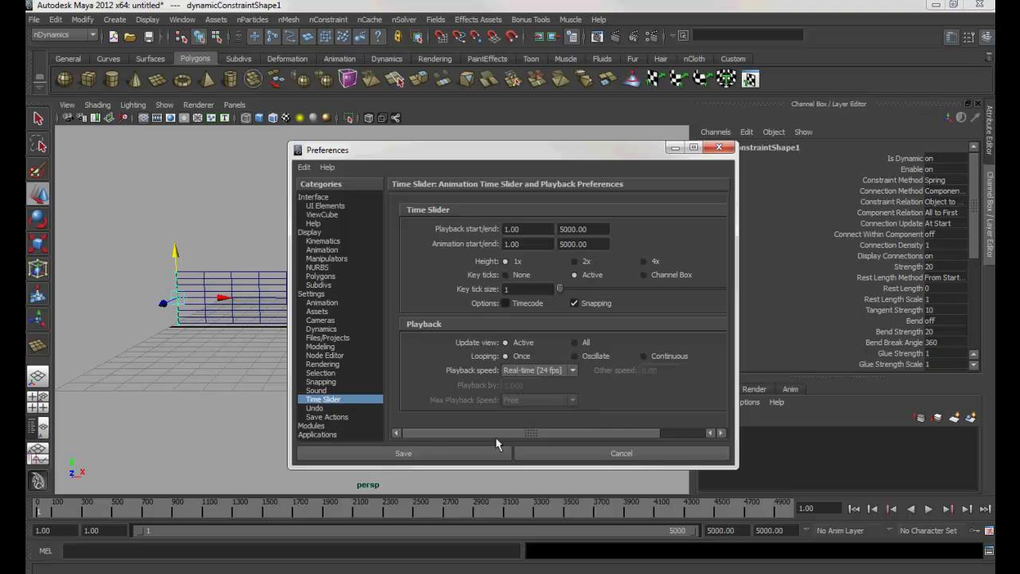
pyautogui.click(434, 455)
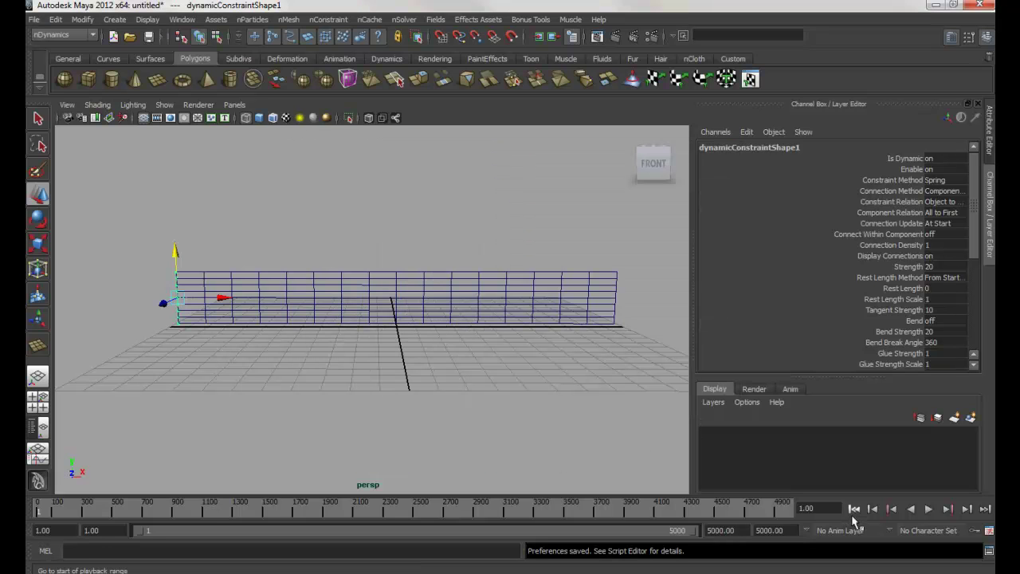
# Play the simulation to frame 47 so the cloth droops, then select pPlane1.
pyautogui.click(929, 509)
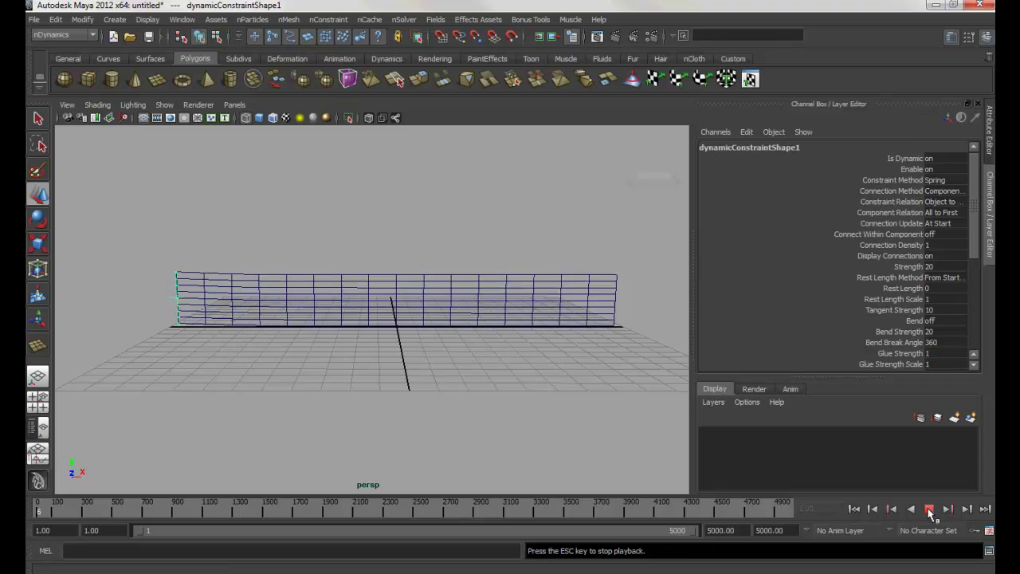
pyautogui.click(929, 510)
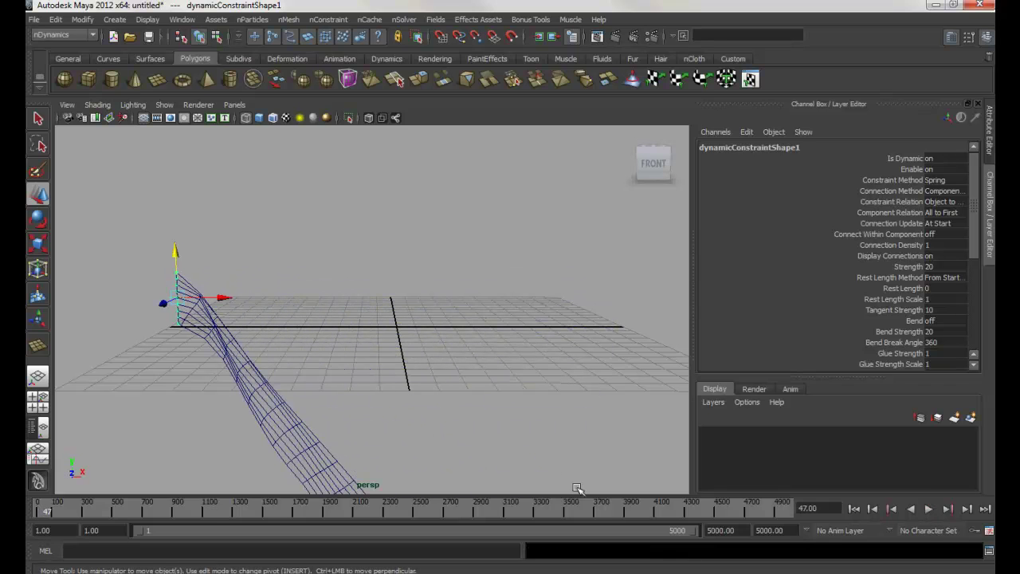
pyautogui.click(264, 421)
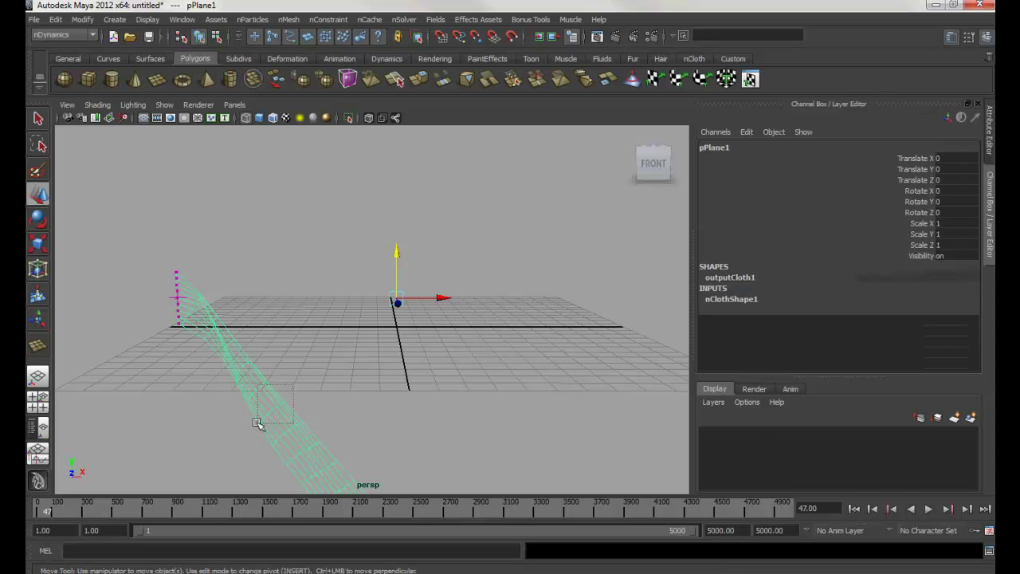
# Set nucleus1 Gravity Direction to 3.000, -0.100, 0.100 and rewind to frame 1.
pyautogui.click(991, 130)
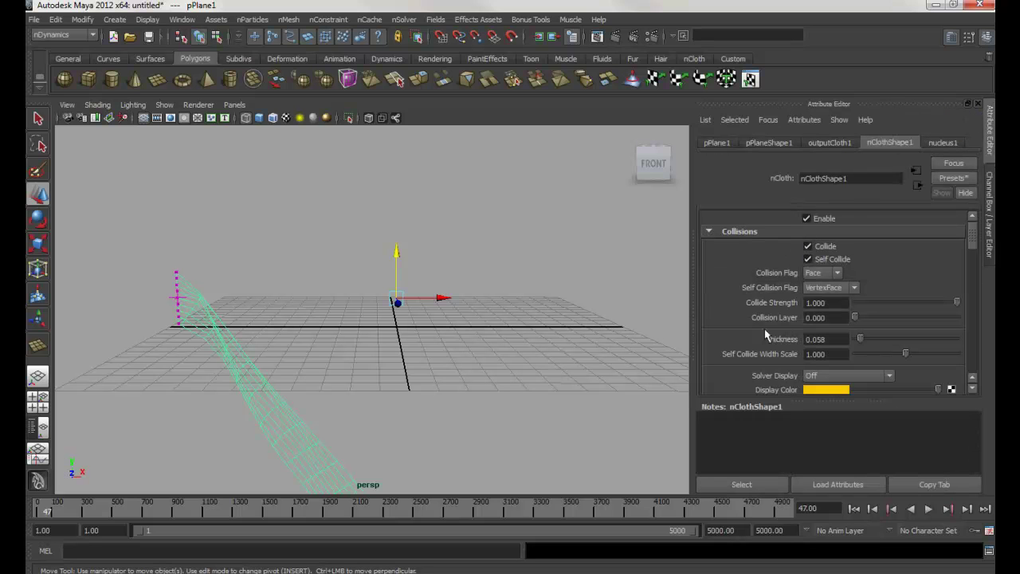
pyautogui.click(941, 143)
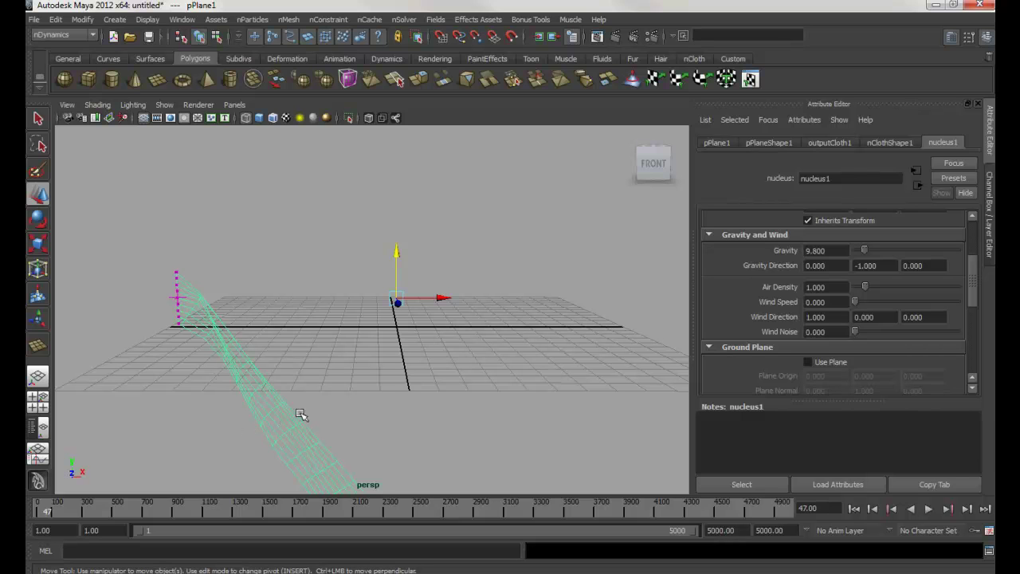
pyautogui.moveTo(971, 265); pyautogui.dragTo(973, 284)
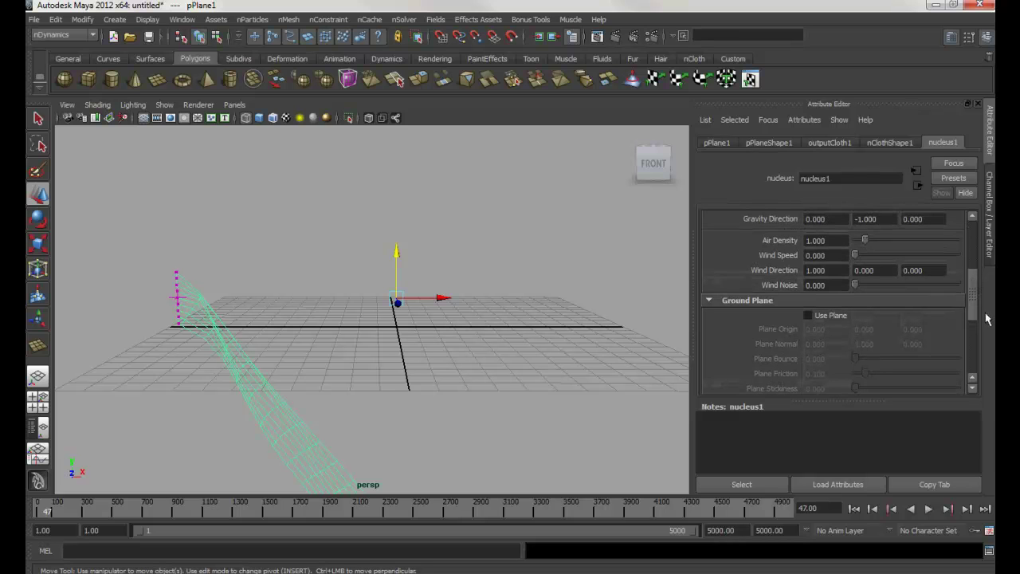
pyautogui.moveTo(972, 311); pyautogui.dragTo(972, 297)
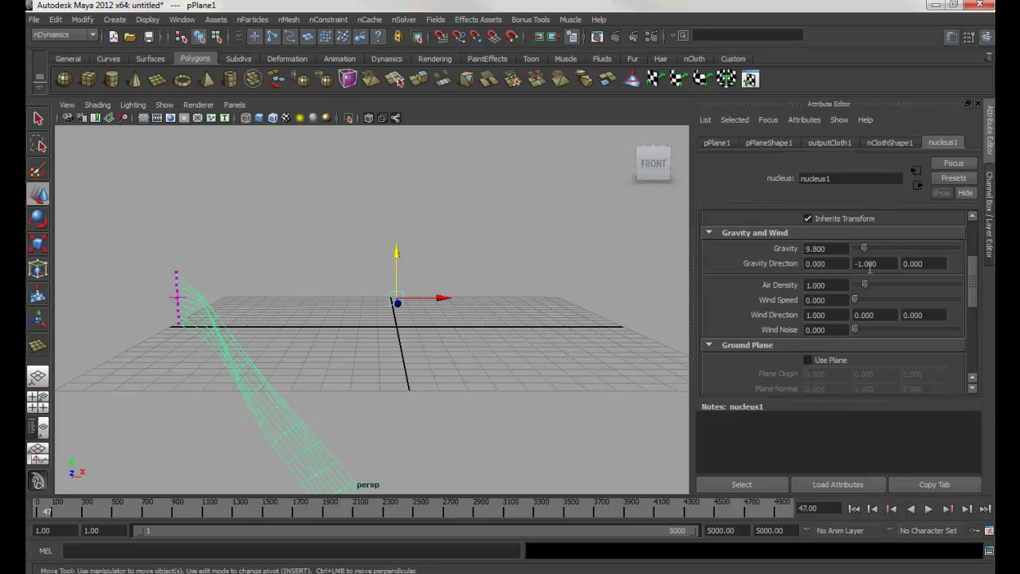
pyautogui.click(880, 264)
pyautogui.write('-0.100')
pyautogui.click(830, 263)
pyautogui.click(935, 263)
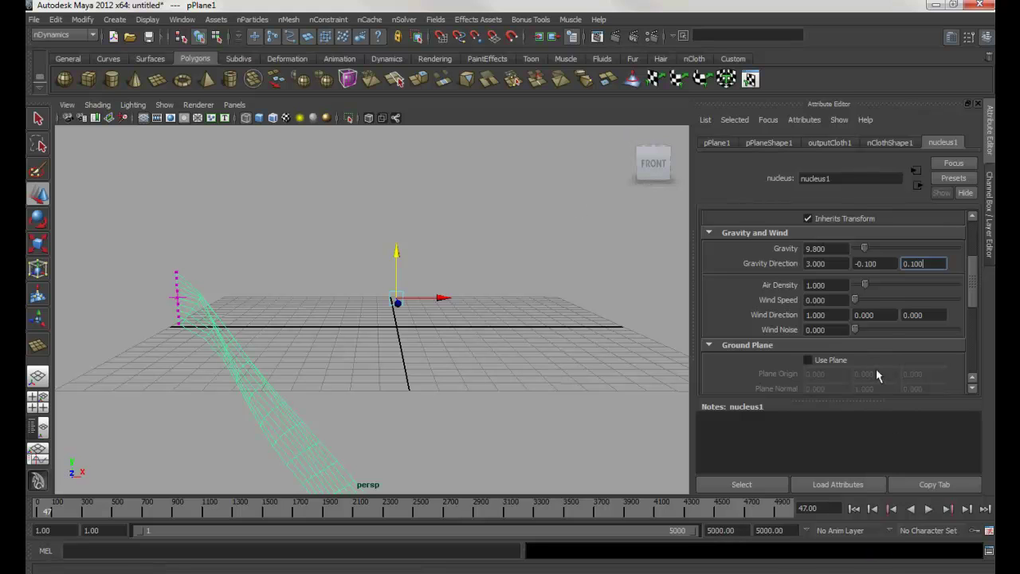
pyautogui.click(854, 509)
# Play the banner simulation and raise nucleus1 Wind Speed to 4.967 during playback.
pyautogui.click(927, 510)
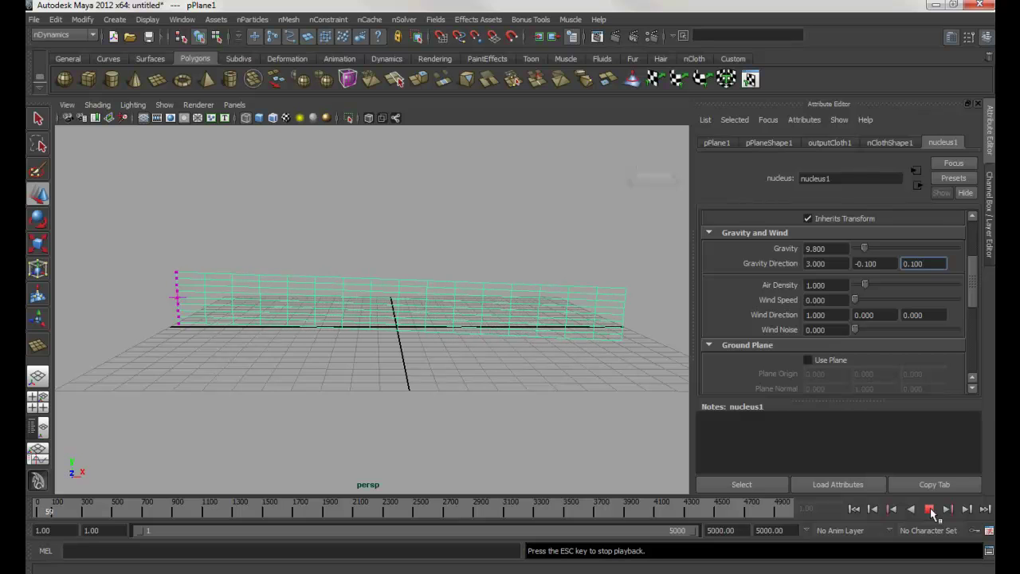
pyautogui.click(931, 510)
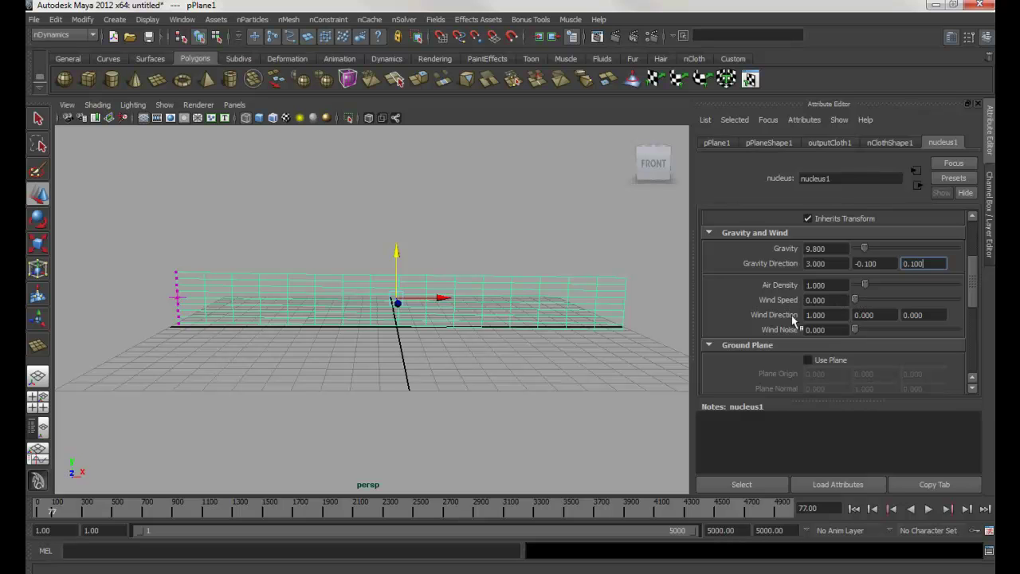
pyautogui.click(819, 316)
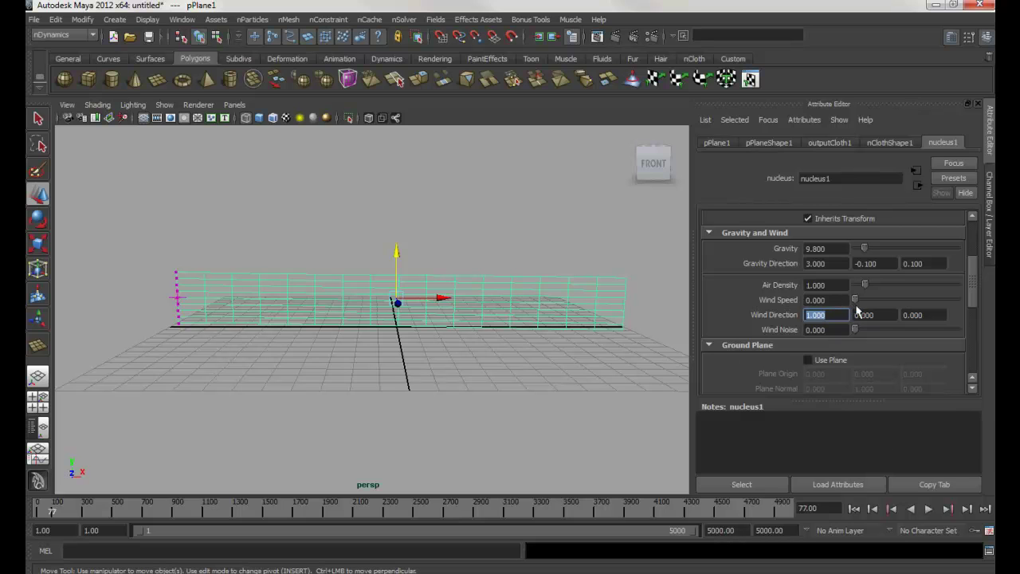
pyautogui.click(928, 509)
pyautogui.moveTo(855, 301); pyautogui.dragTo(858, 301)
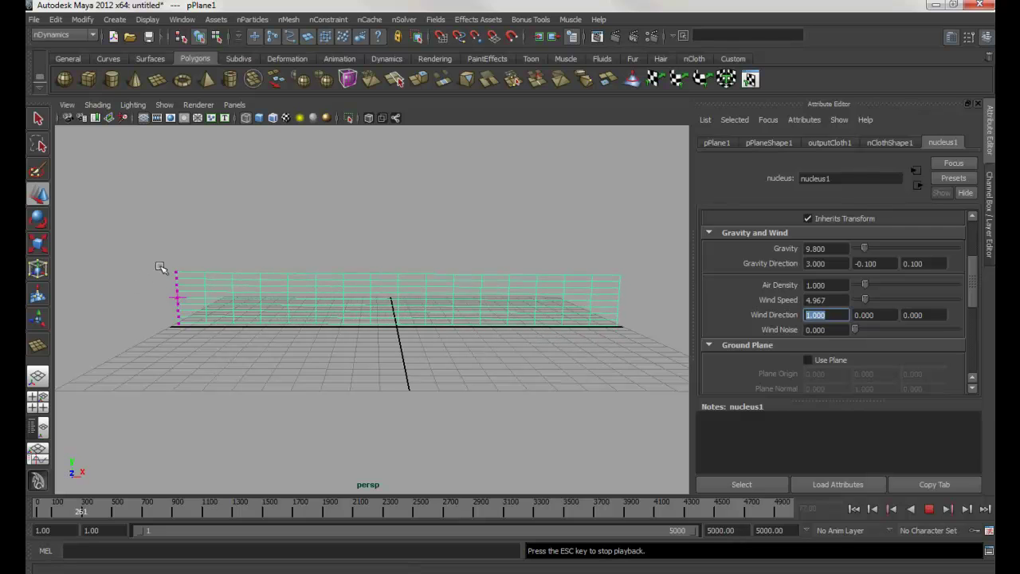
pyautogui.click(436, 19)
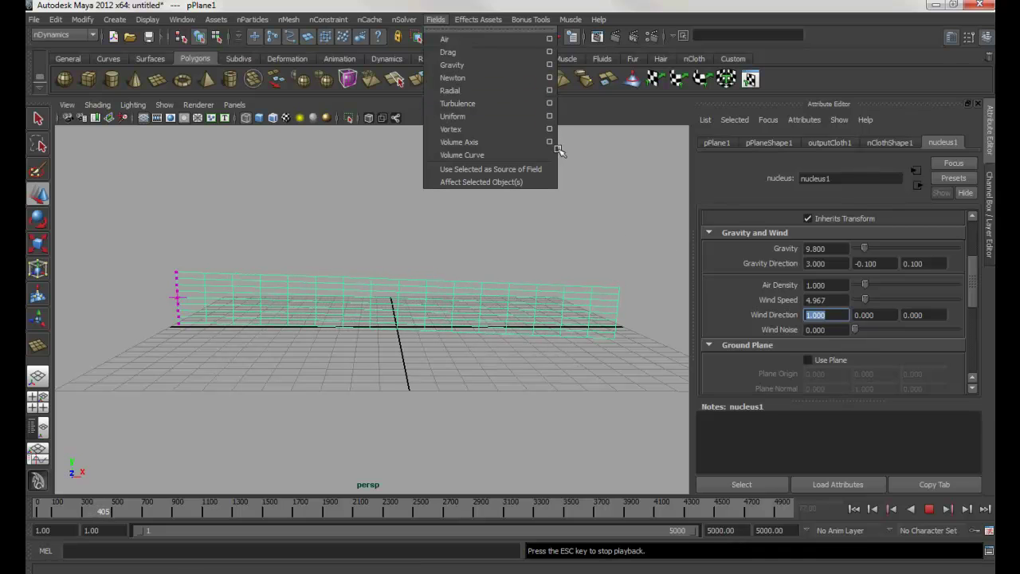
# During playback, push nucleus1 Wind Speed up to 38.742, then settle it at 8.278.
pyautogui.click(787, 303)
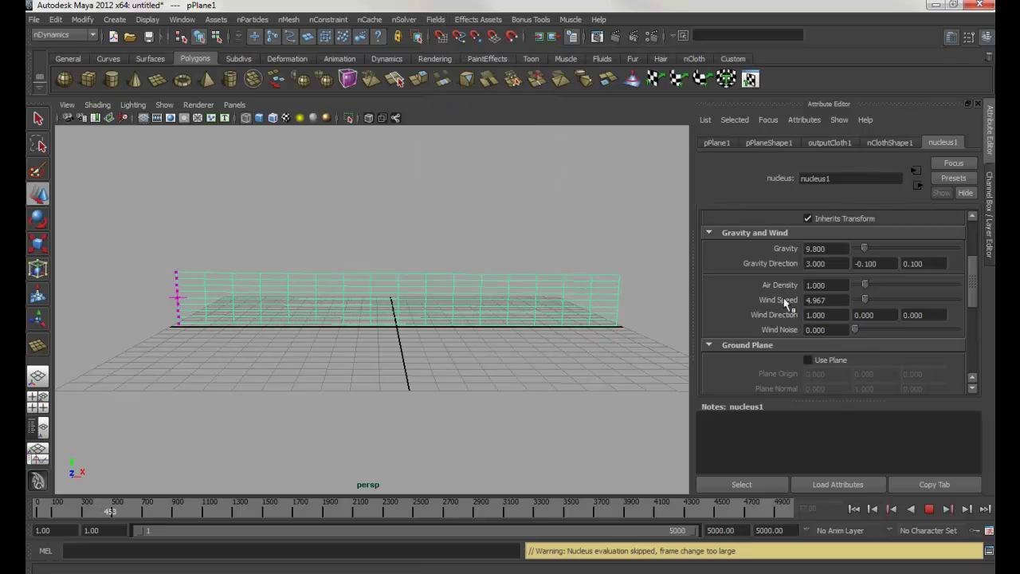
pyautogui.moveTo(861, 302); pyautogui.dragTo(867, 300)
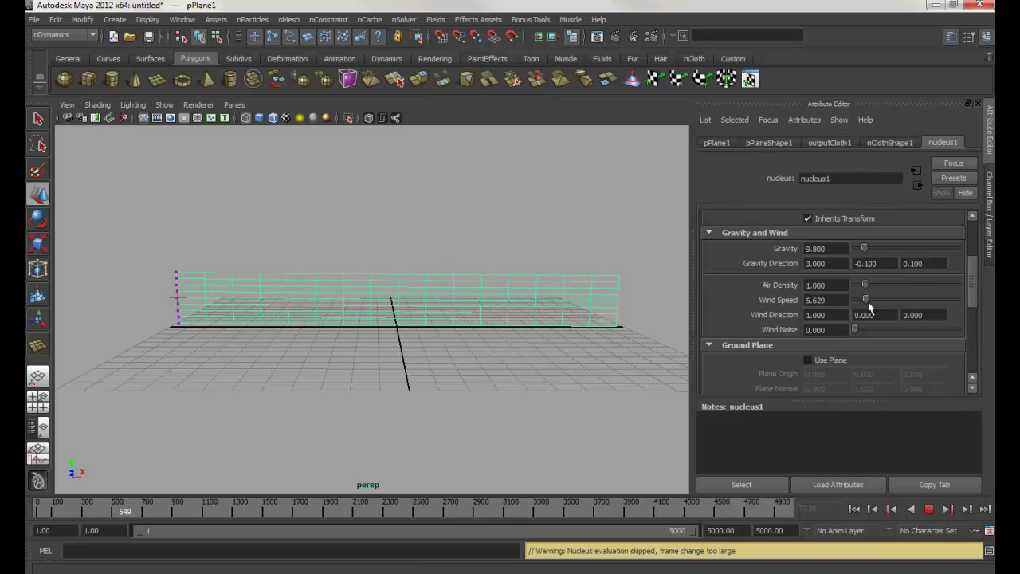
pyautogui.moveTo(866, 299); pyautogui.dragTo(897, 301)
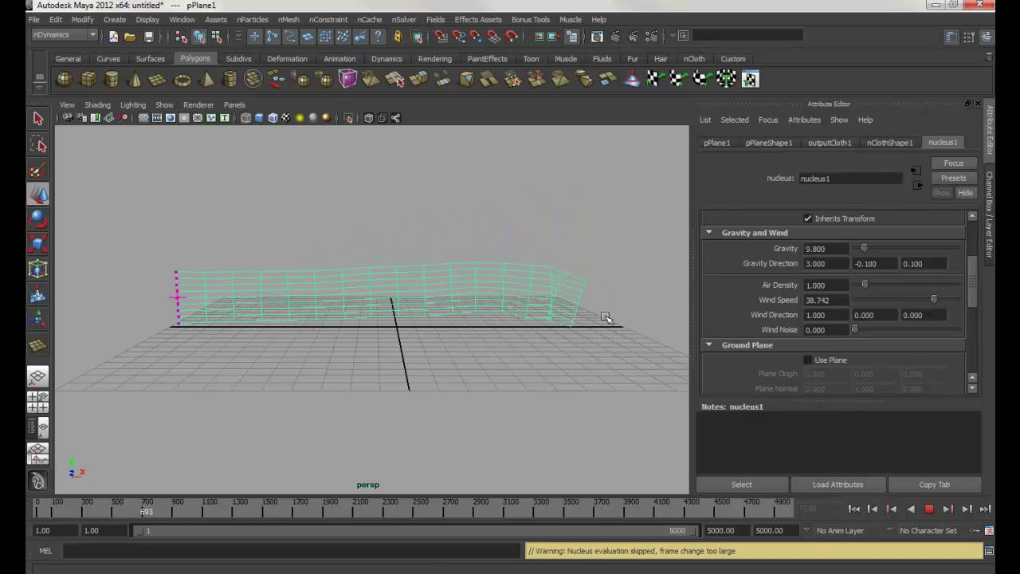
pyautogui.moveTo(920, 301); pyautogui.dragTo(871, 309)
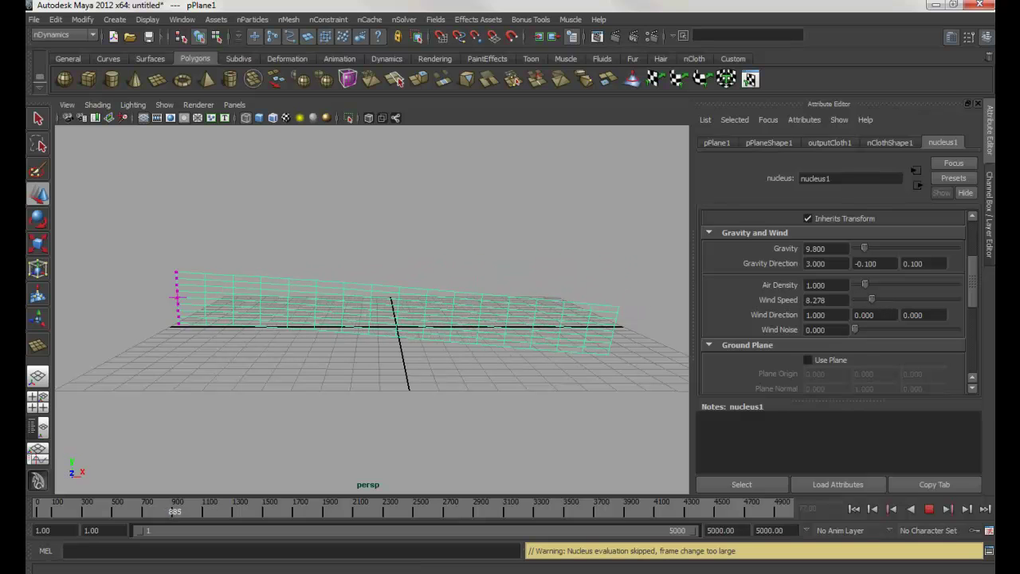
# Restart the simulation, stop it at frame 163, and show the nClothShape1 attributes.
pyautogui.click(929, 509)
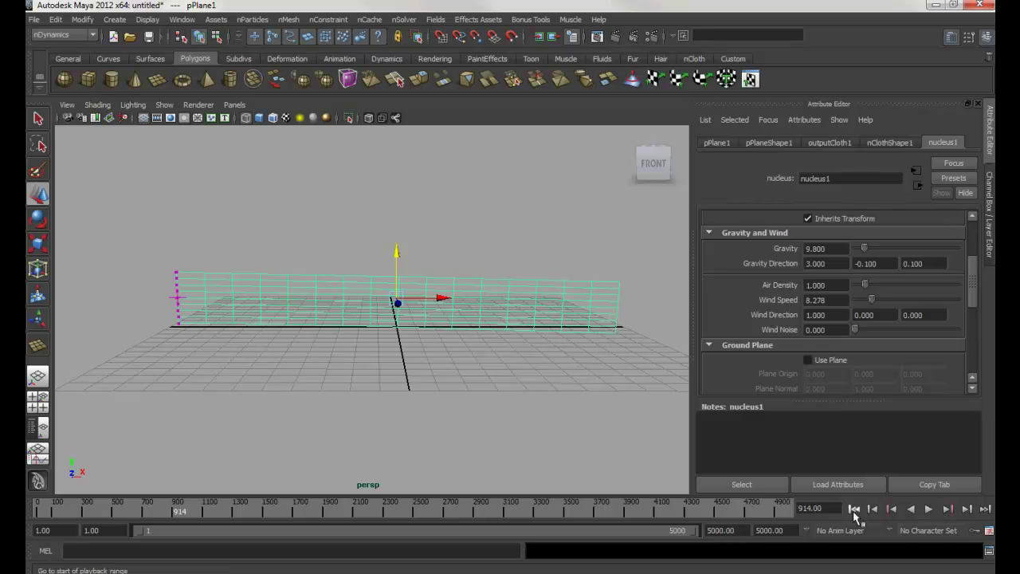
pyautogui.click(855, 509)
pyautogui.click(929, 508)
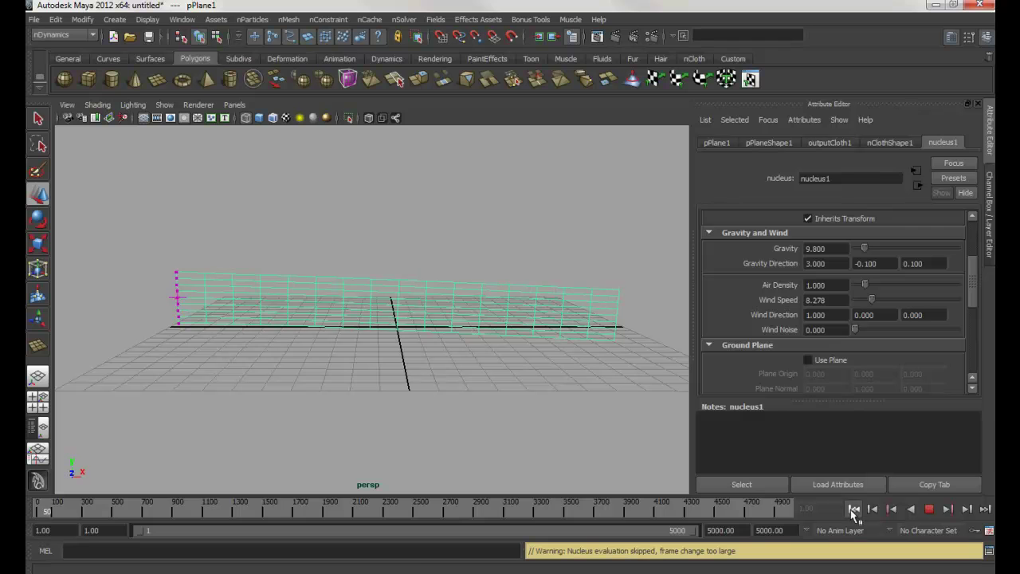
pyautogui.click(929, 508)
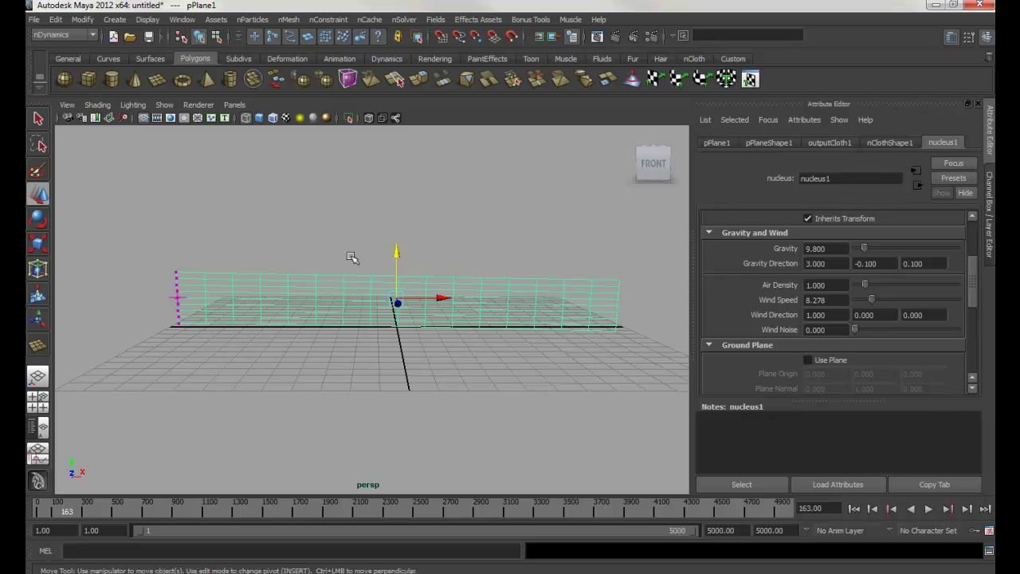
pyautogui.click(320, 285)
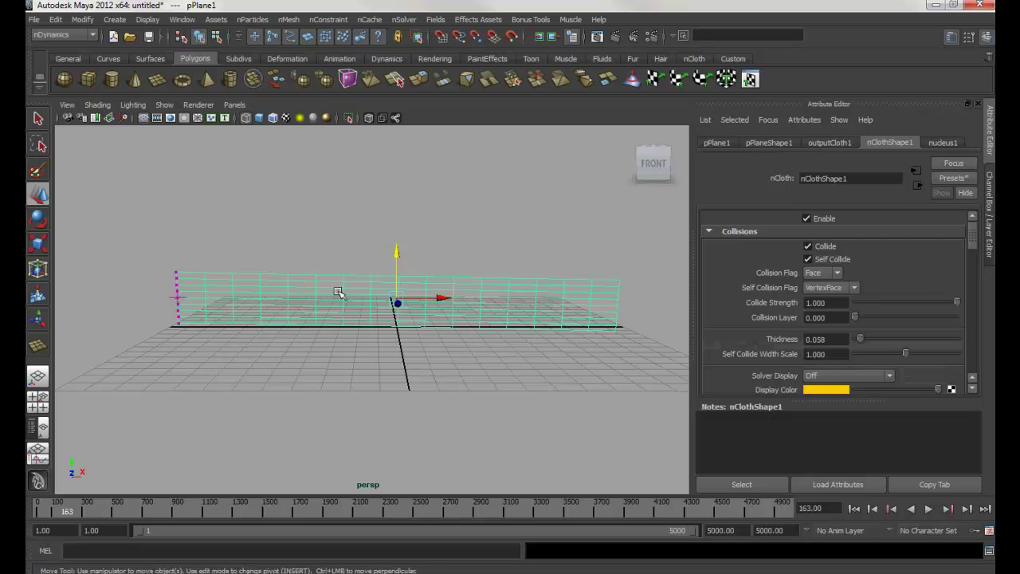
# Add an air field on the banner, move it to the left end, and set Magnitude 17.
pyautogui.click(436, 19)
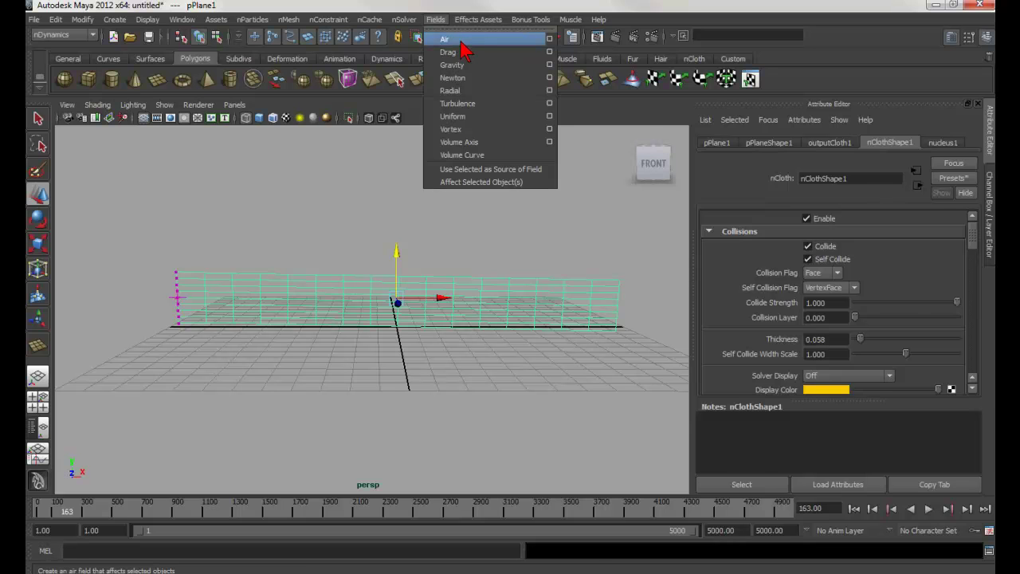
pyautogui.click(459, 43)
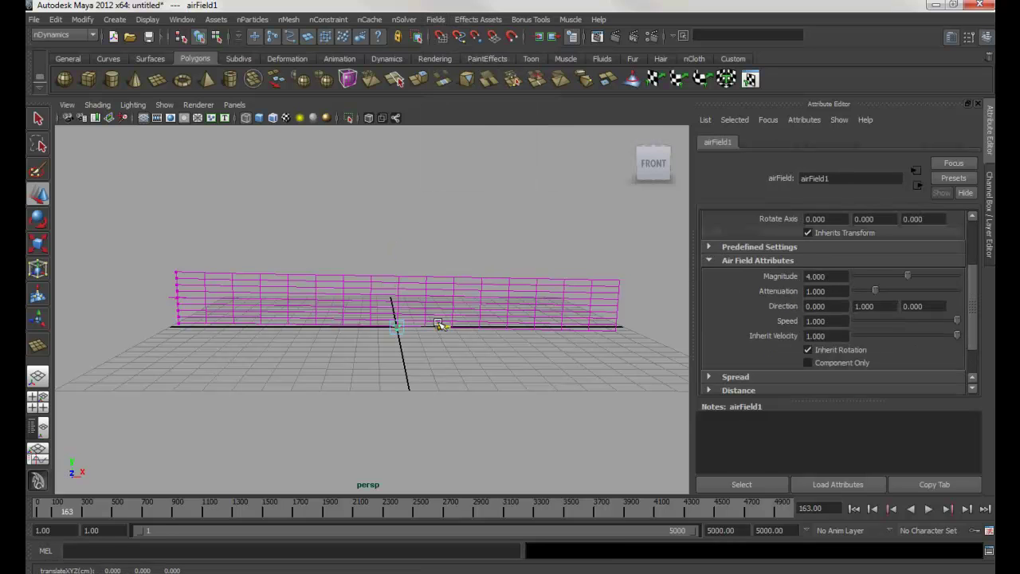
pyautogui.moveTo(439, 323); pyautogui.dragTo(192, 292)
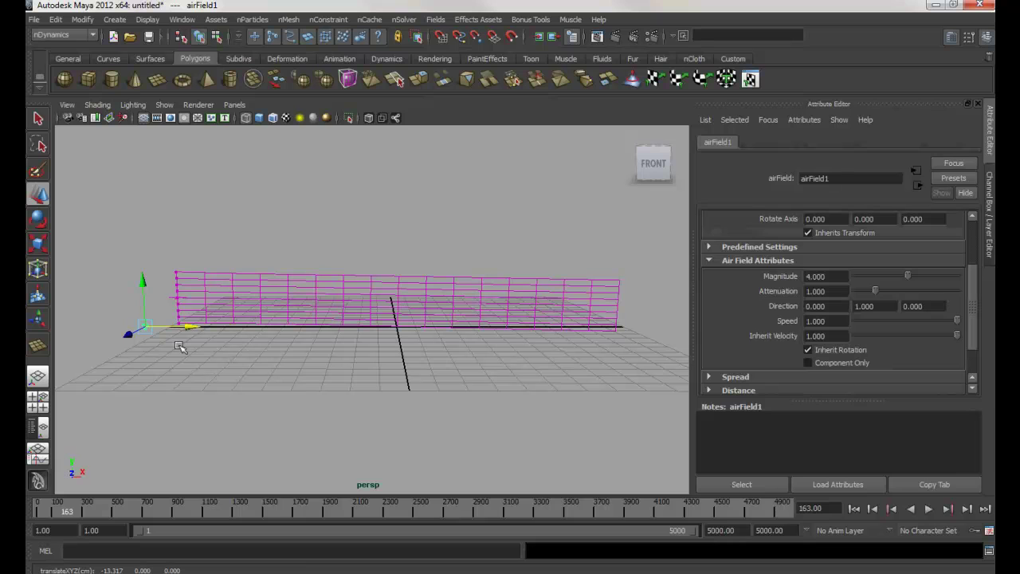
pyautogui.moveTo(131, 311); pyautogui.dragTo(160, 354)
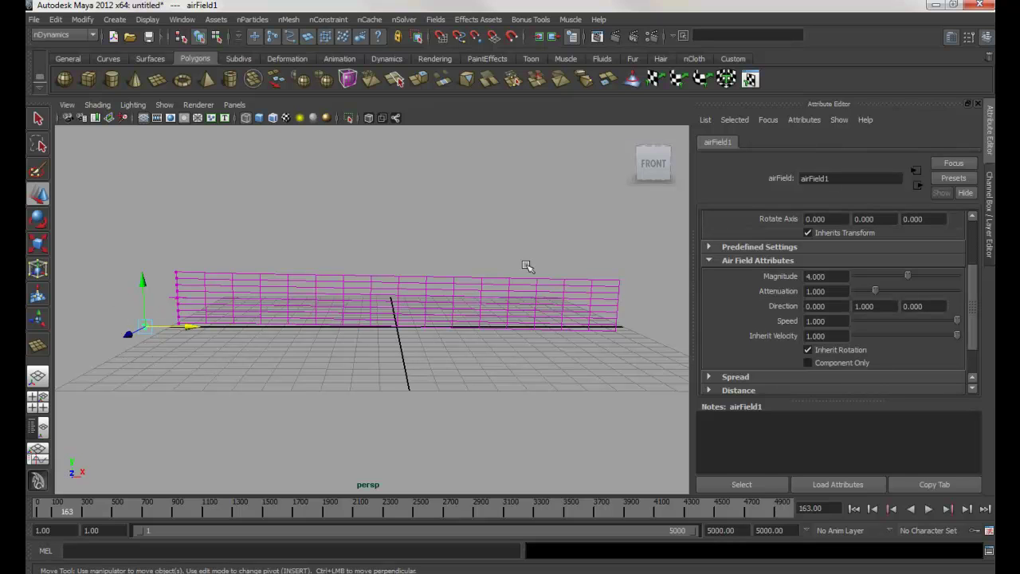
pyautogui.click(842, 275)
pyautogui.write('17')
pyautogui.press('Return')
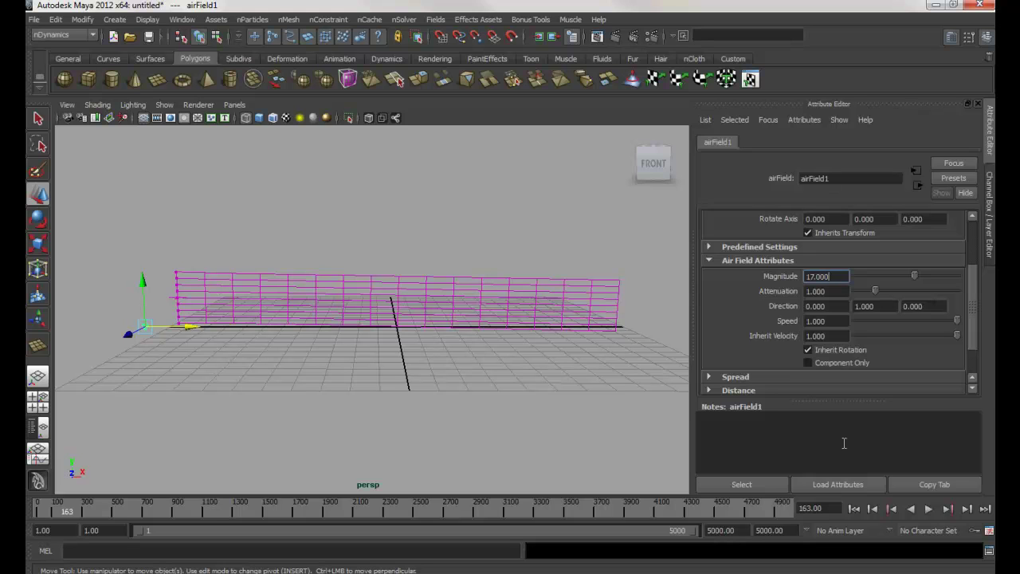
# While the simulation plays, set airField1 Attenuation to 0 and Direction Y to -0.1.
pyautogui.click(855, 508)
pyautogui.click(928, 508)
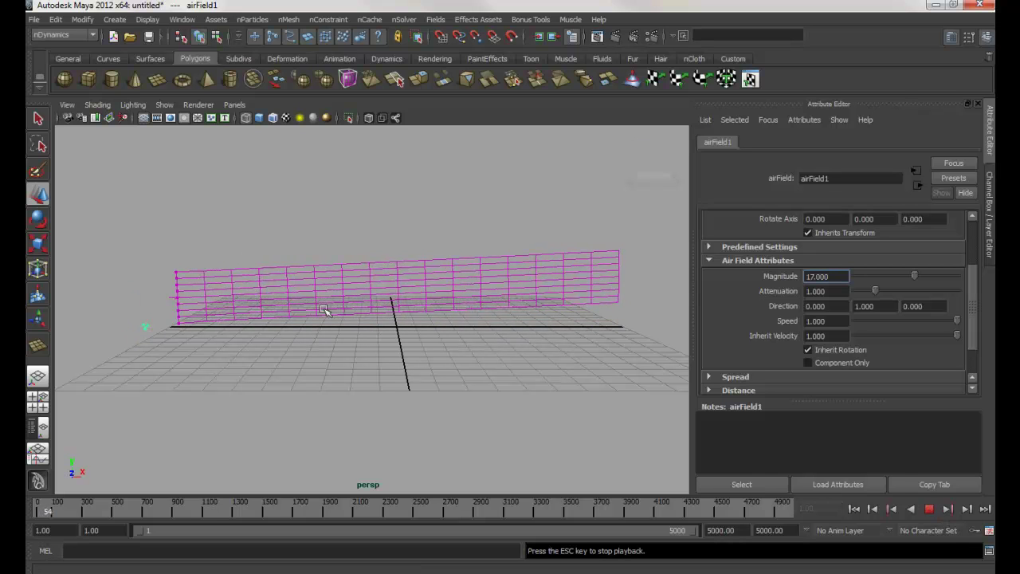
pyautogui.moveTo(883, 294); pyautogui.dragTo(842, 295)
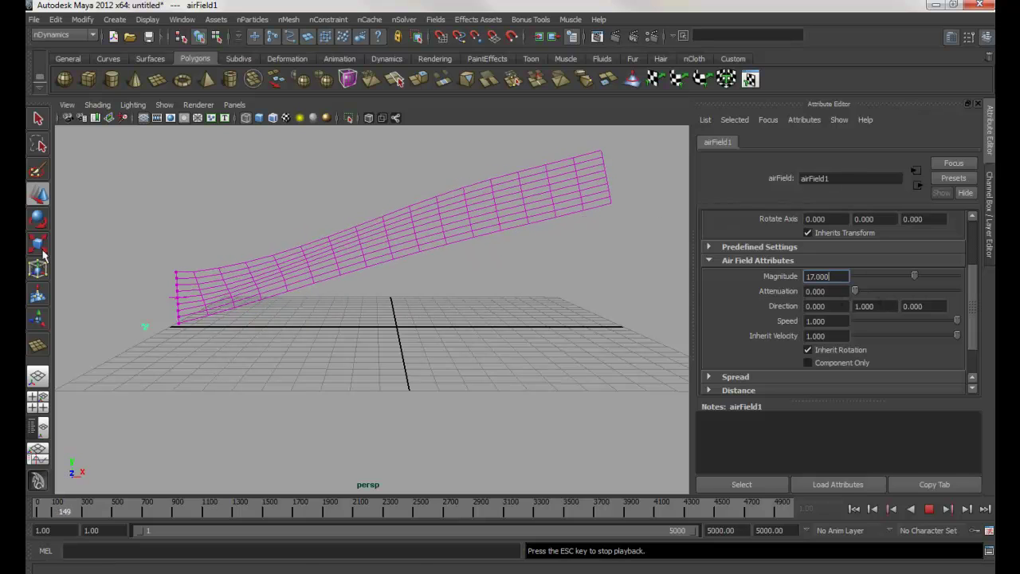
pyautogui.doubleClick(875, 306)
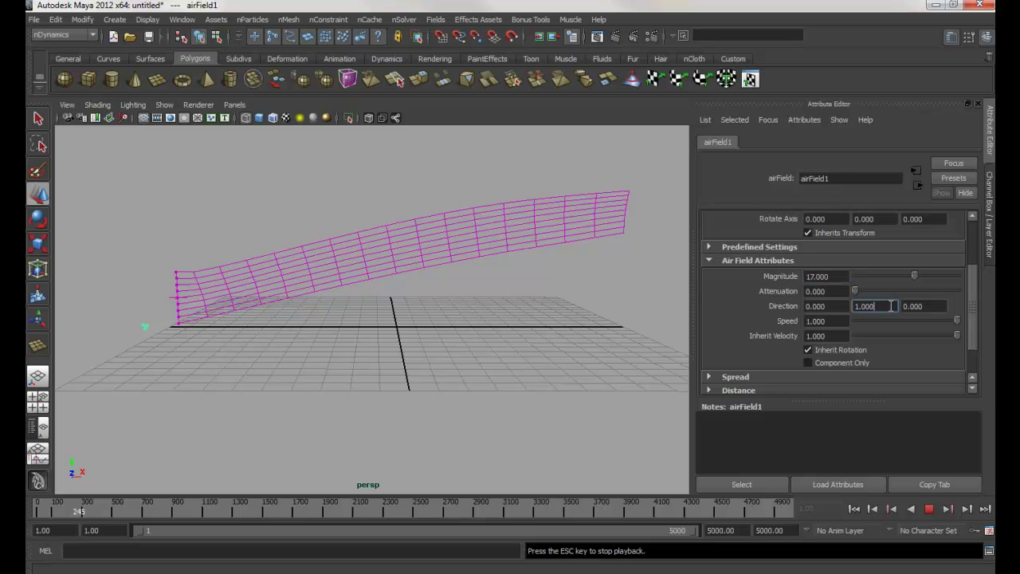
pyautogui.write('-')
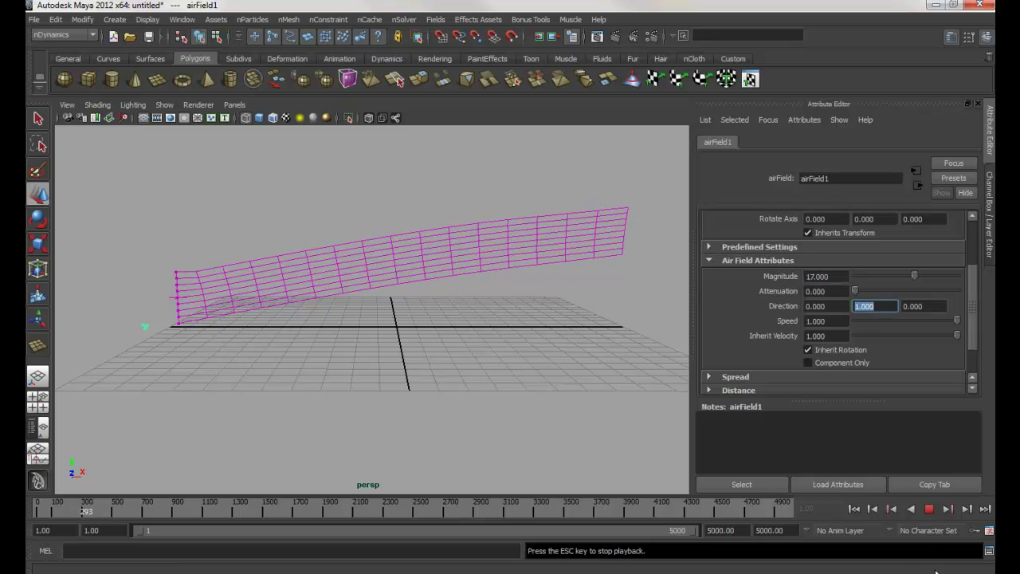
pyautogui.write('0.1')
pyautogui.press('Return')
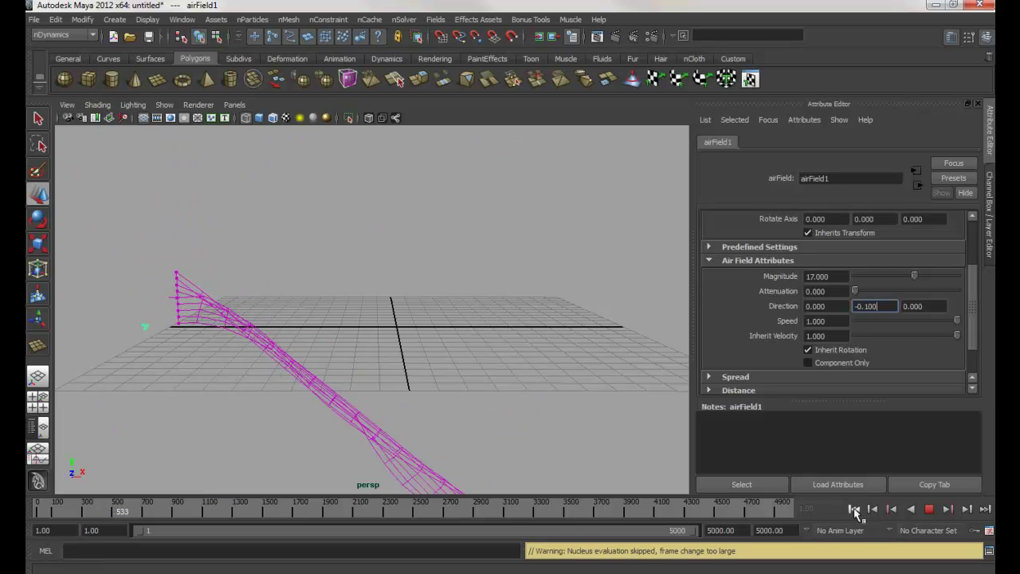
# Rewind and replay the banner with the new wind direction, stopping at frame 85.
pyautogui.click(930, 510)
pyautogui.click(853, 509)
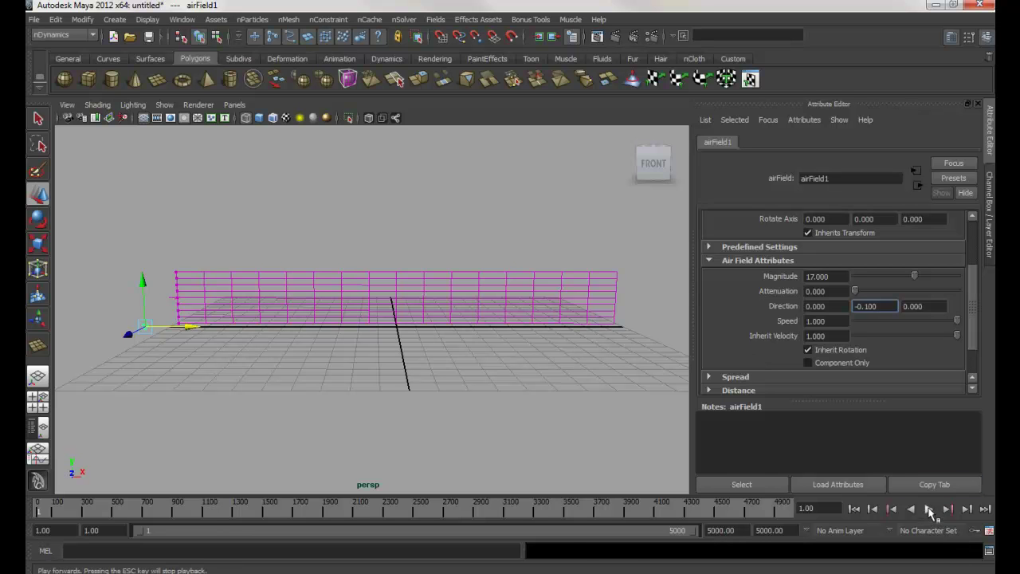
pyautogui.click(930, 510)
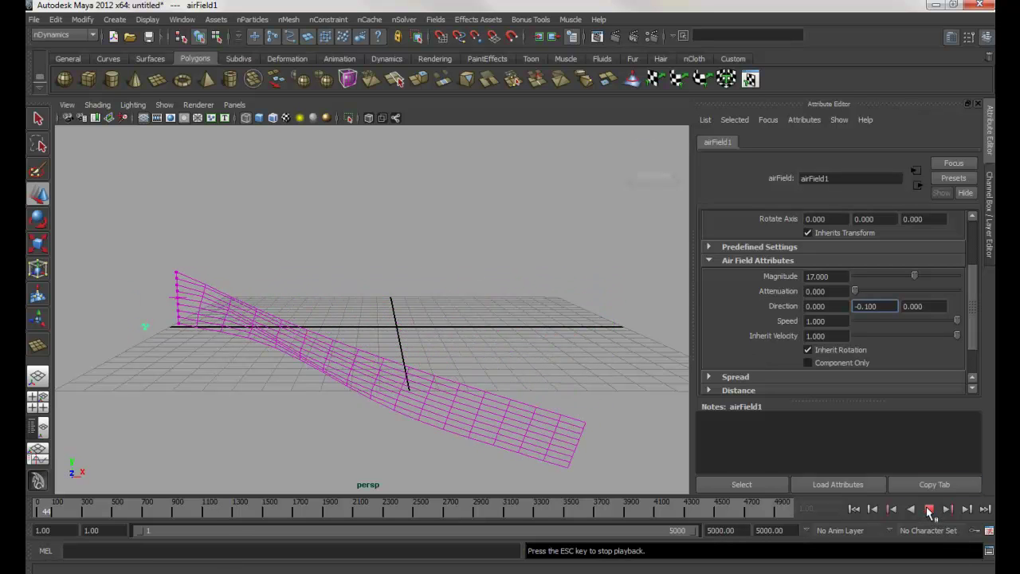
pyautogui.click(931, 510)
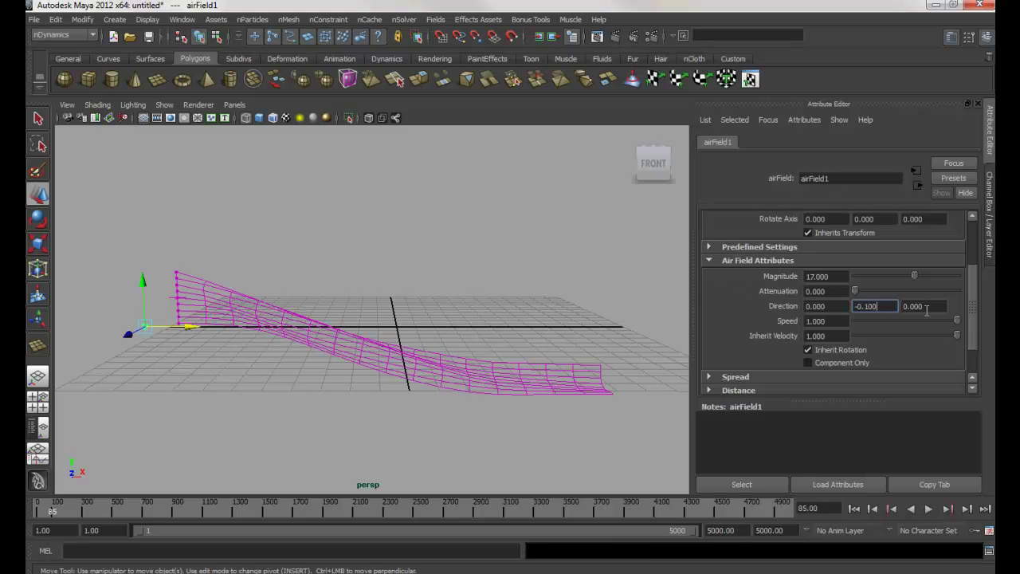
# Set airField1 Direction X to 1 and replay the simulation from frame 1.
pyautogui.doubleClick(829, 307)
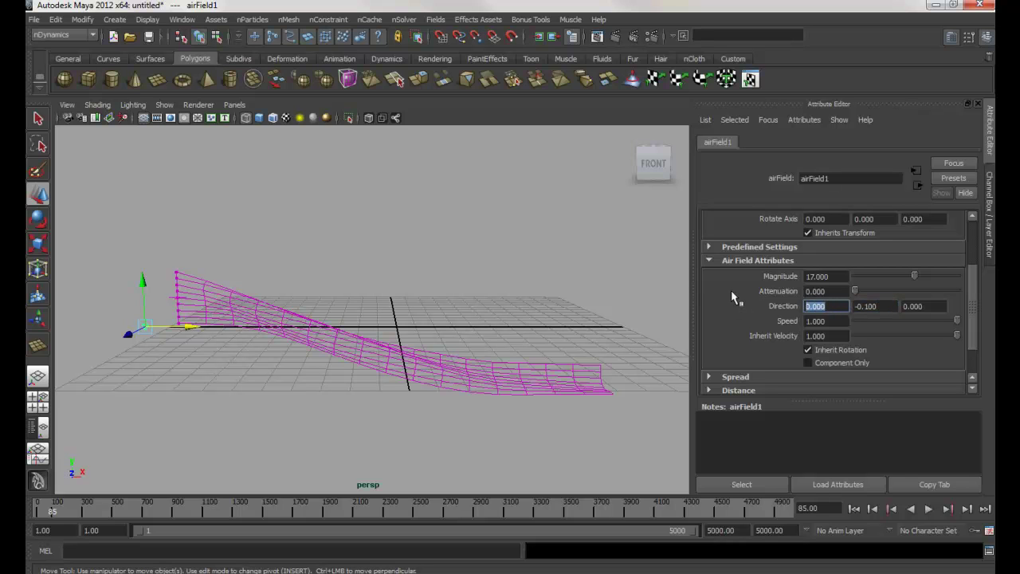
pyautogui.write('1')
pyautogui.press('Return')
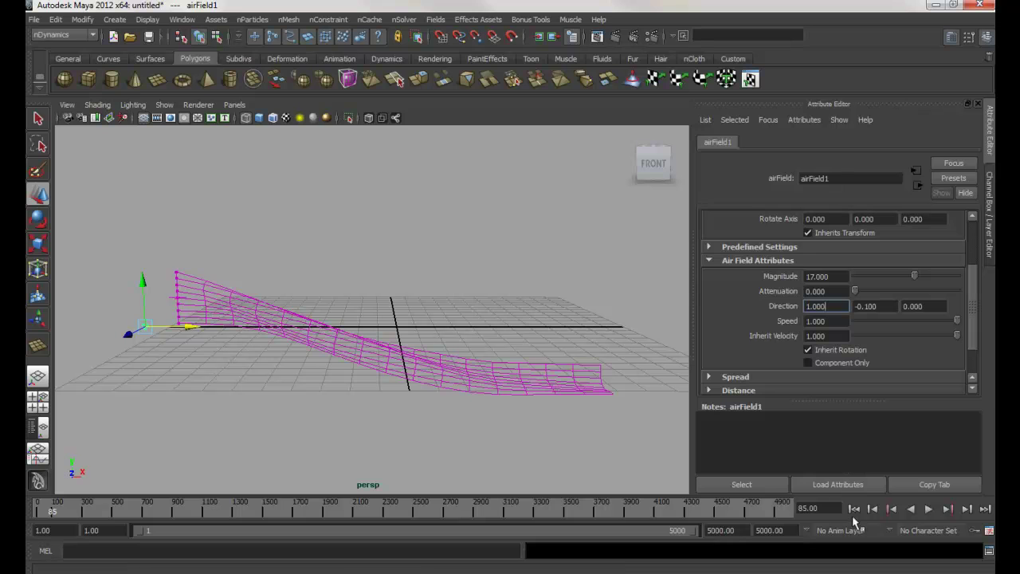
pyautogui.click(854, 509)
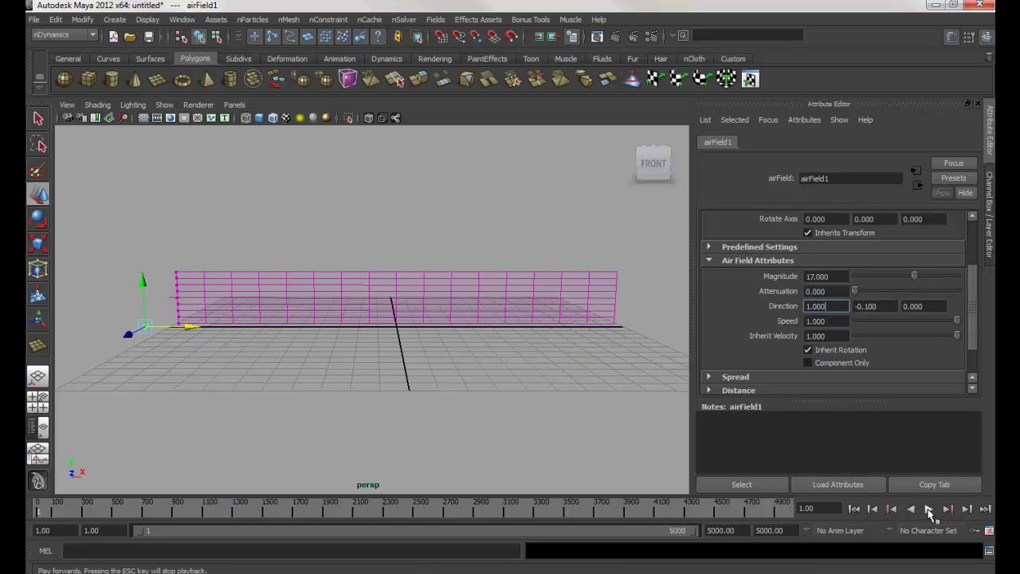
pyautogui.click(929, 509)
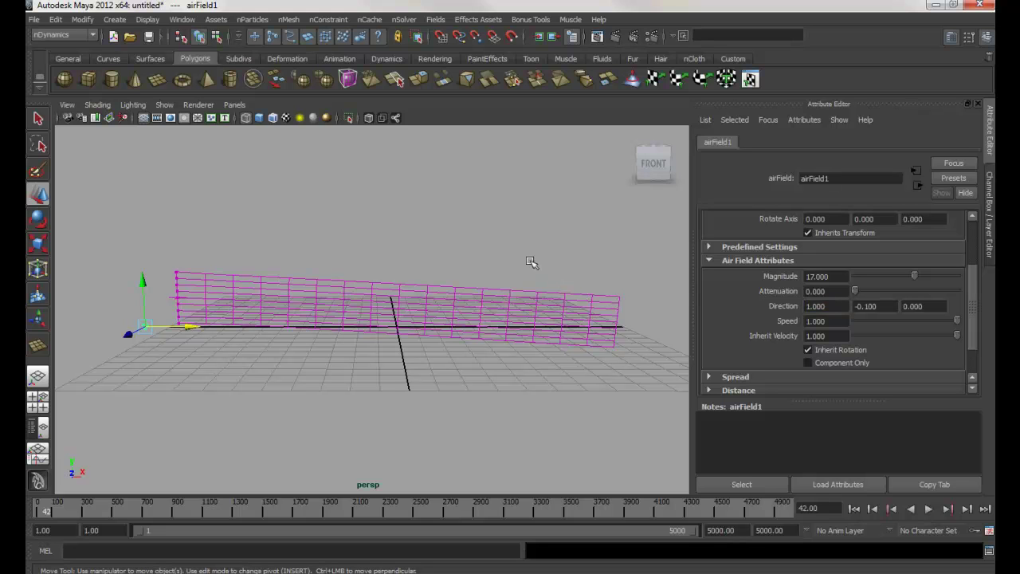
# Show the banner smooth-shaded with Wireframe on Shaded, then replay and stop at frame 88.
pyautogui.press('5')
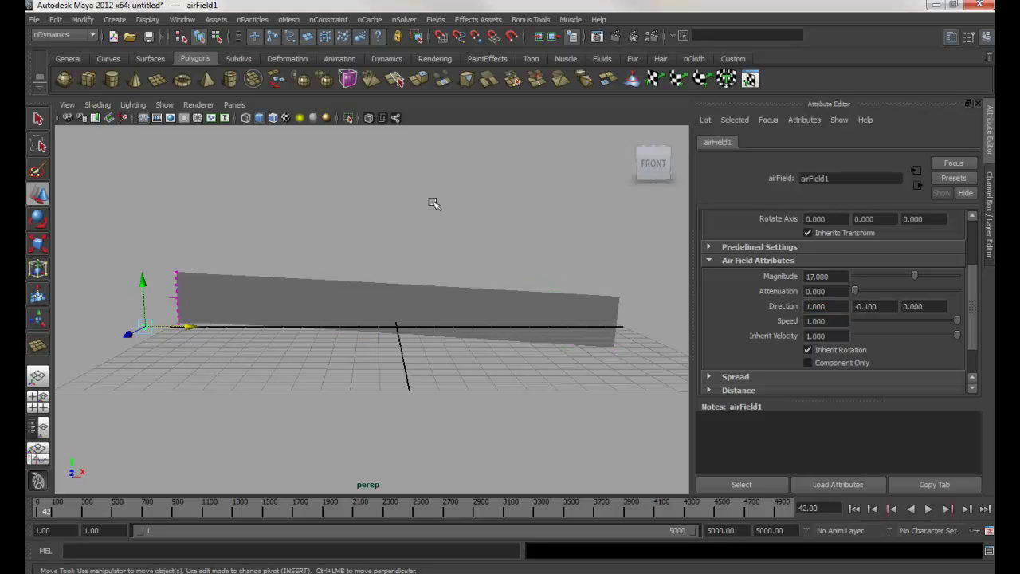
pyautogui.click(95, 105)
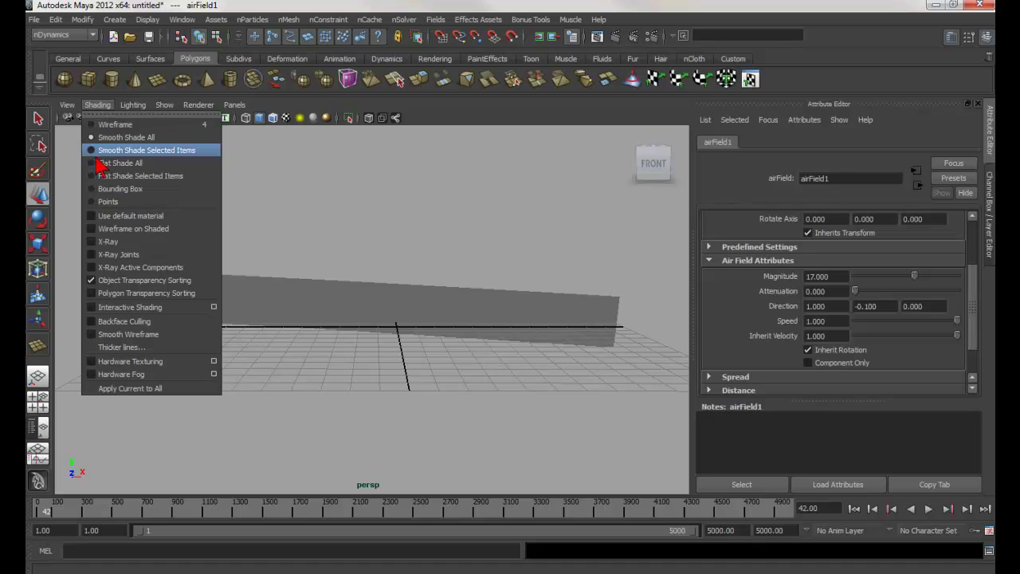
pyautogui.click(138, 230)
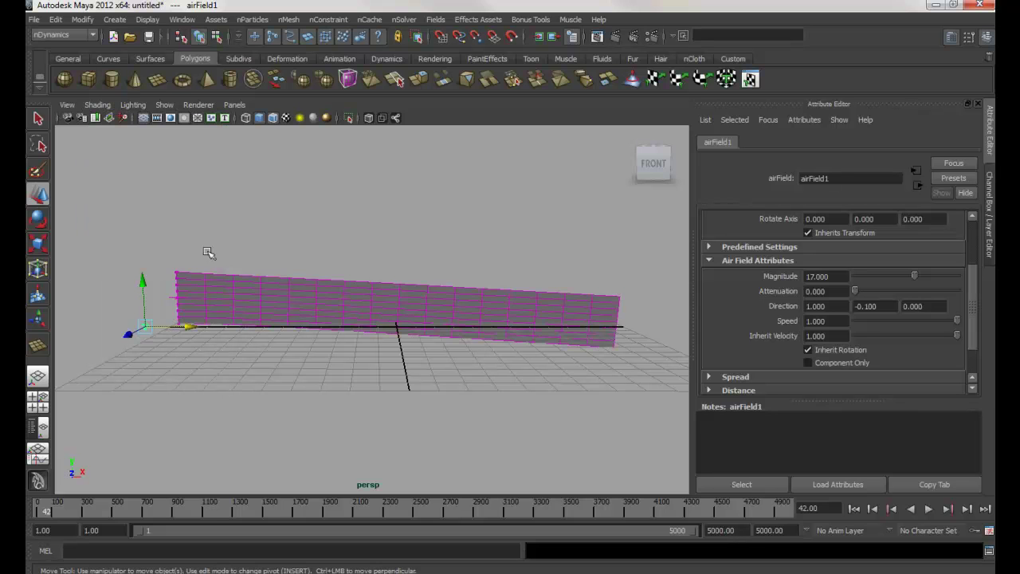
pyautogui.click(854, 509)
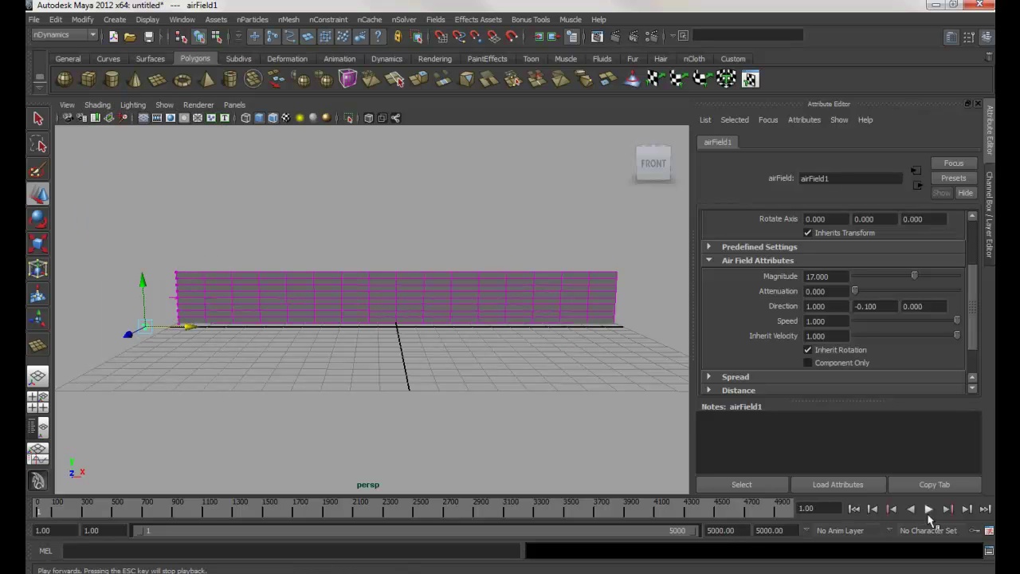
pyautogui.click(930, 509)
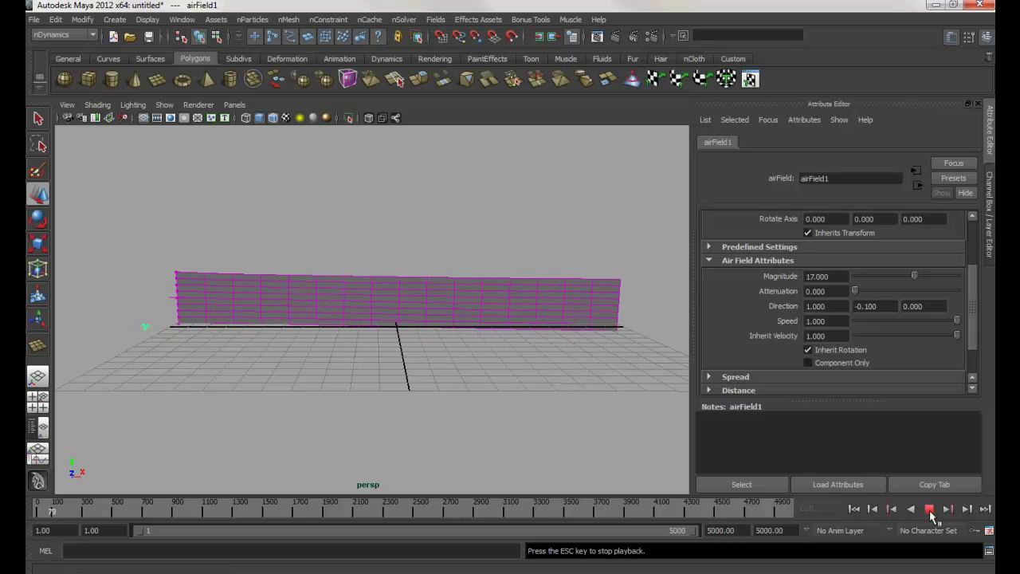
pyautogui.click(929, 510)
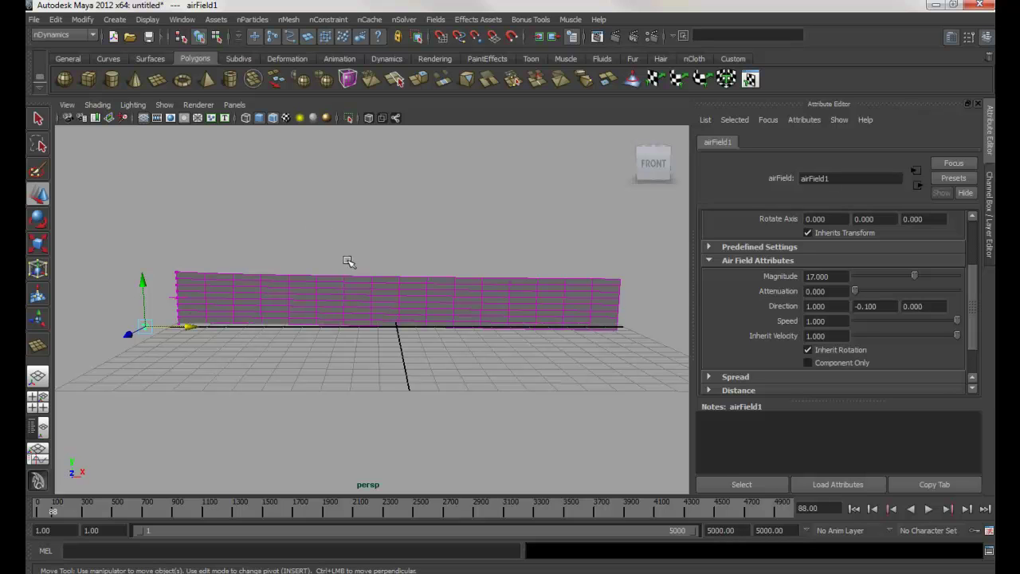
# Add a turbulence field to the banner, move it to the left end, and set Magnitude 50.
pyautogui.click(383, 298)
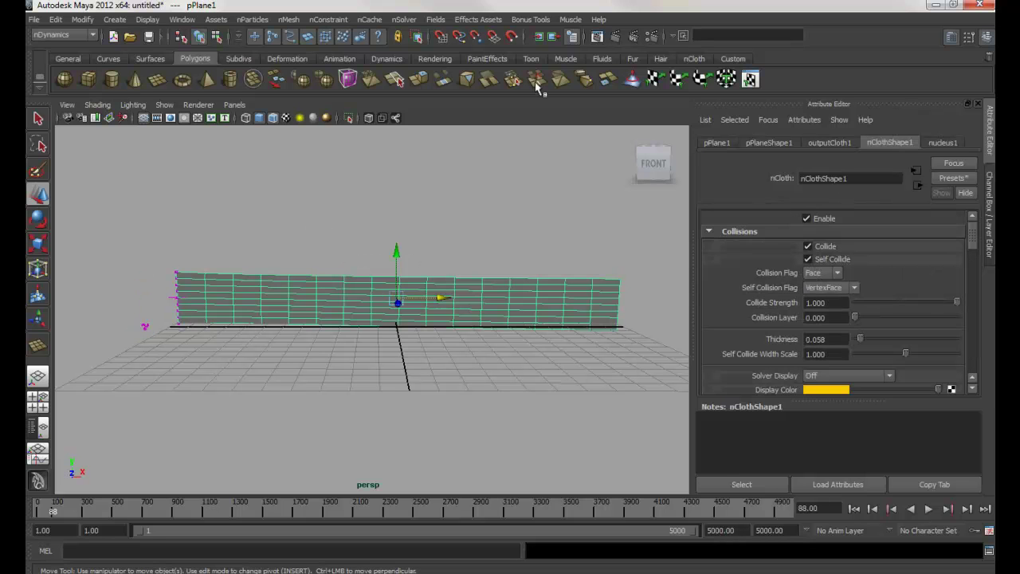
pyautogui.click(437, 20)
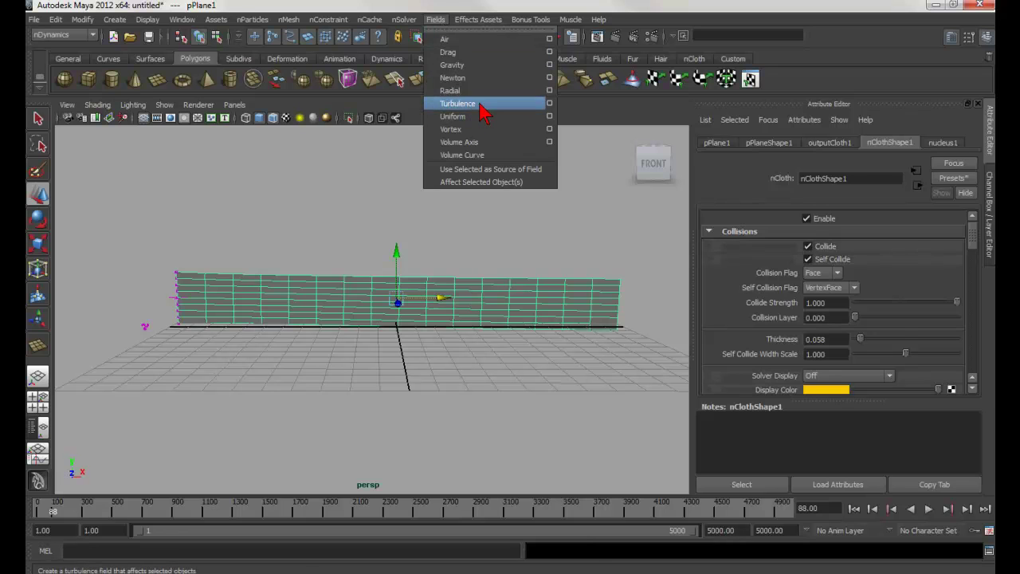
pyautogui.click(459, 103)
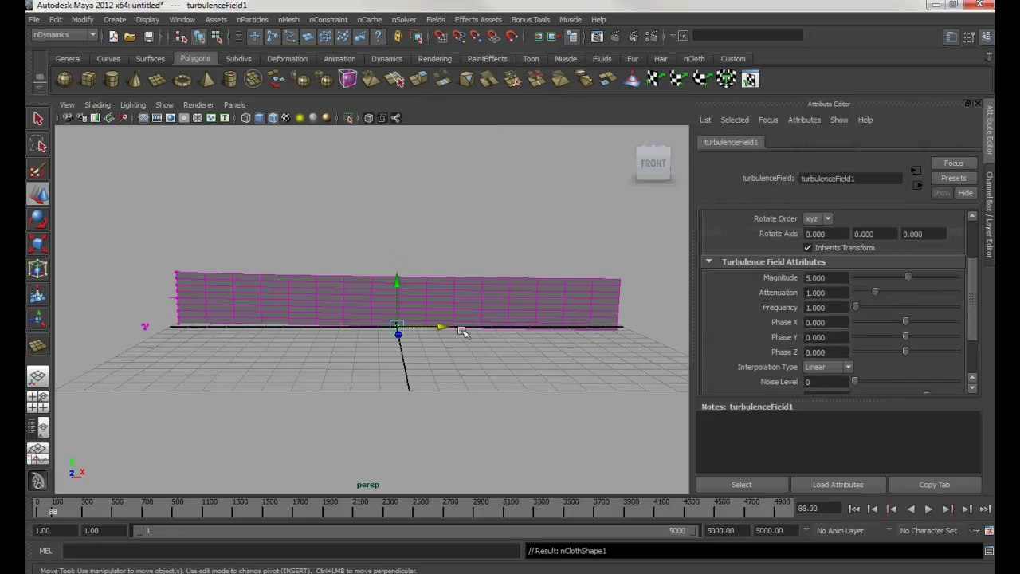
pyautogui.moveTo(444, 327); pyautogui.dragTo(163, 327)
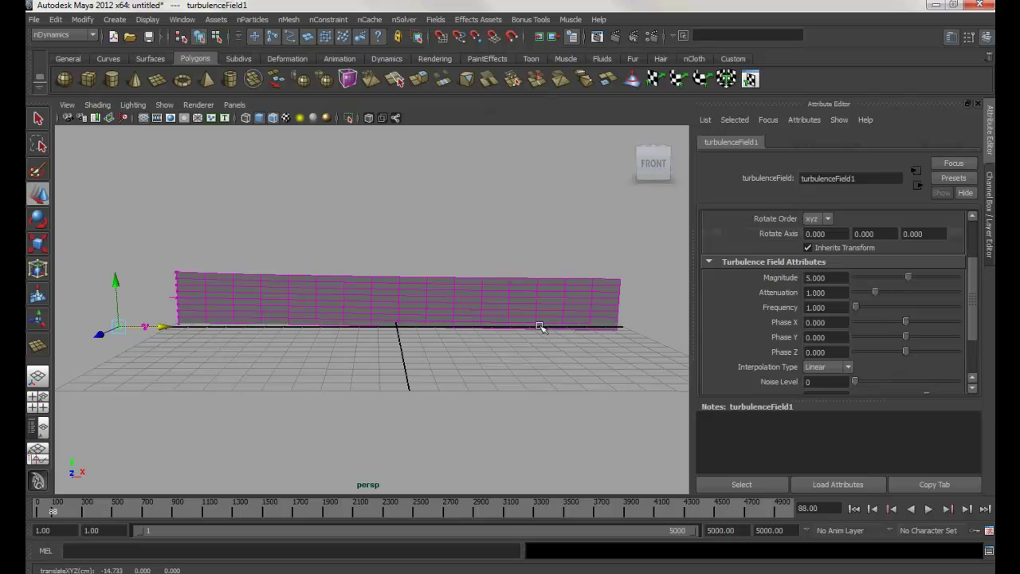
pyautogui.click(827, 277)
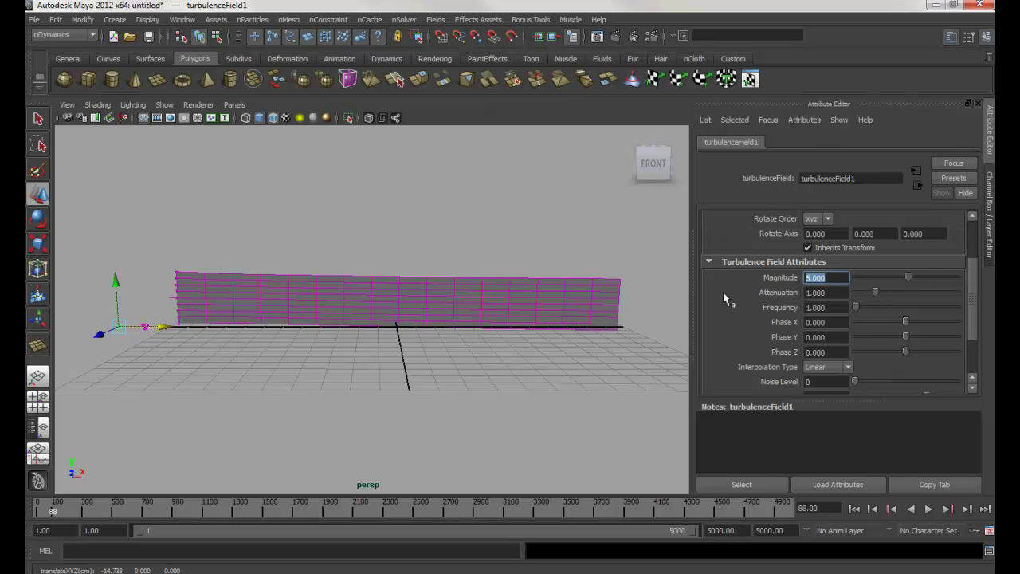
pyautogui.write('50')
pyautogui.press('Return')
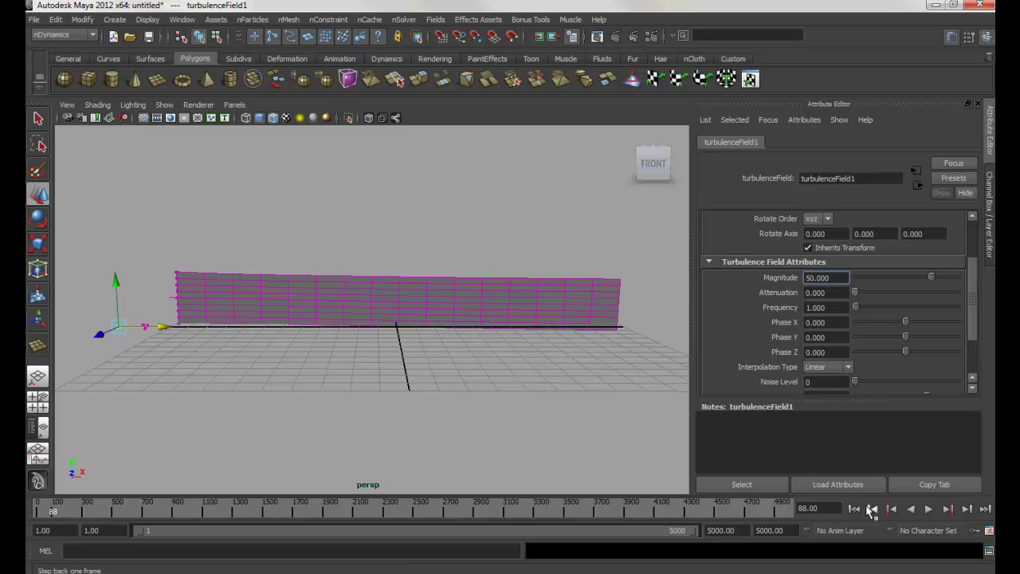
# Replay from frame 1 and raise the turbulence Frequency from 0 during playback.
pyautogui.click(854, 509)
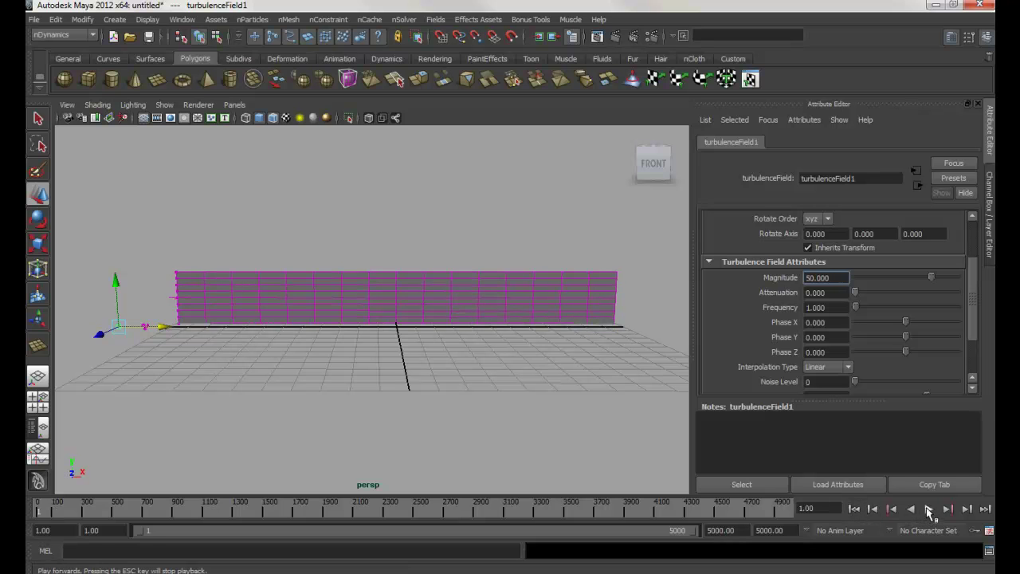
pyautogui.click(929, 509)
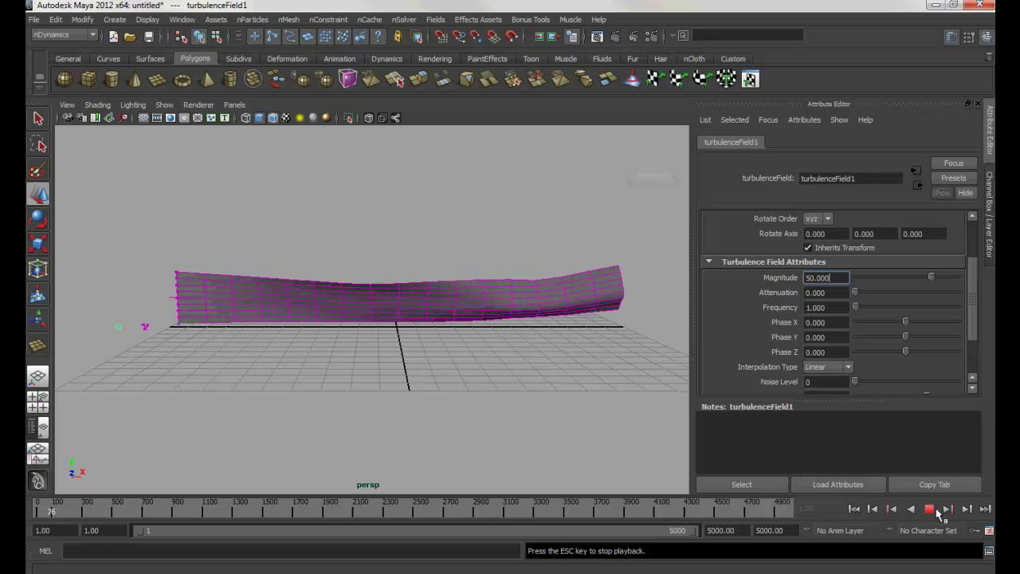
pyautogui.click(837, 309)
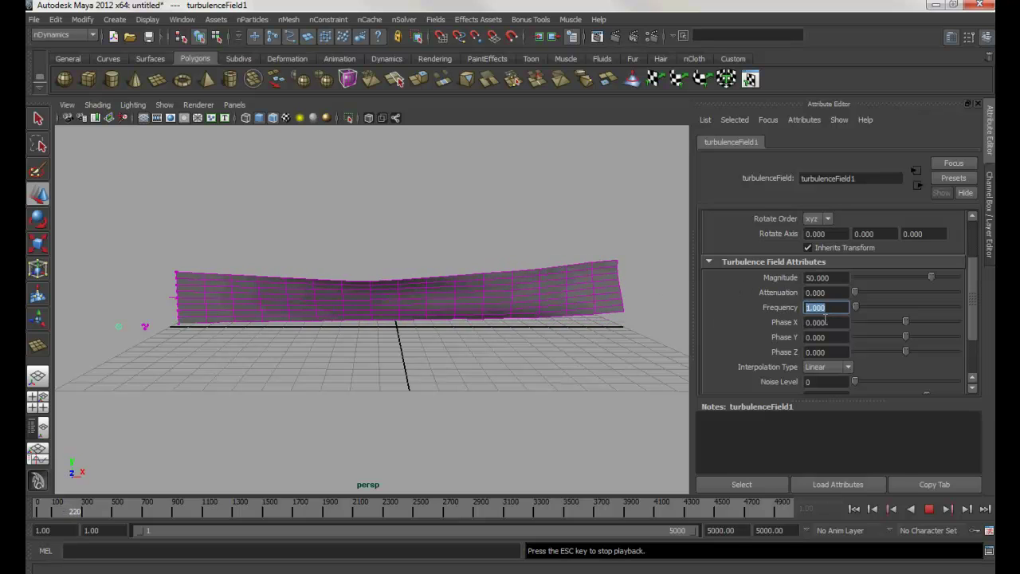
pyautogui.write('0')
pyautogui.press('Return')
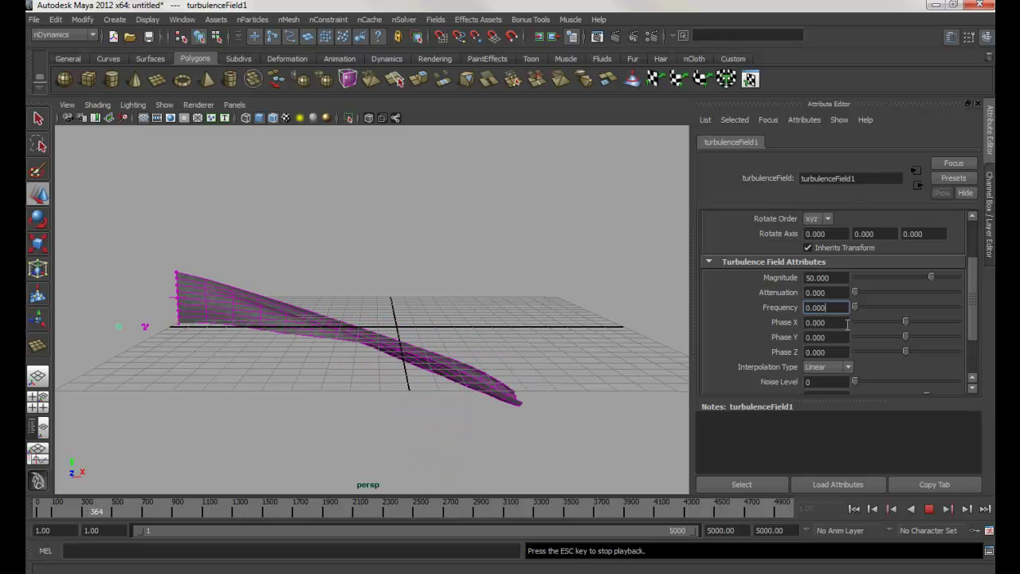
pyautogui.moveTo(853, 308); pyautogui.dragTo(859, 307)
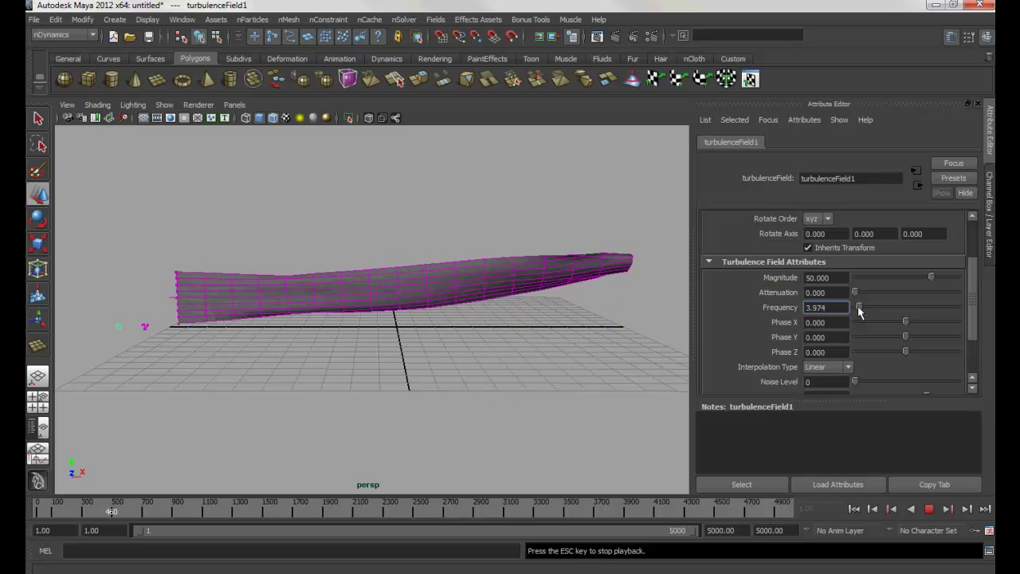
pyautogui.moveTo(859, 306); pyautogui.dragTo(866, 310)
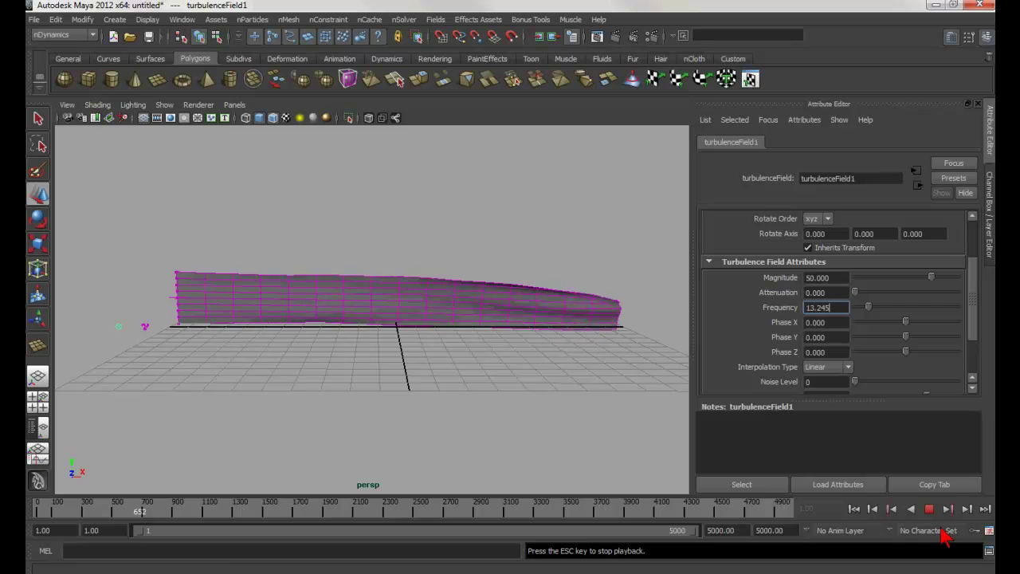
# Replay from frame 1, fine-tune turbulence Frequency to 9.934, and stop the playback.
pyautogui.click(929, 509)
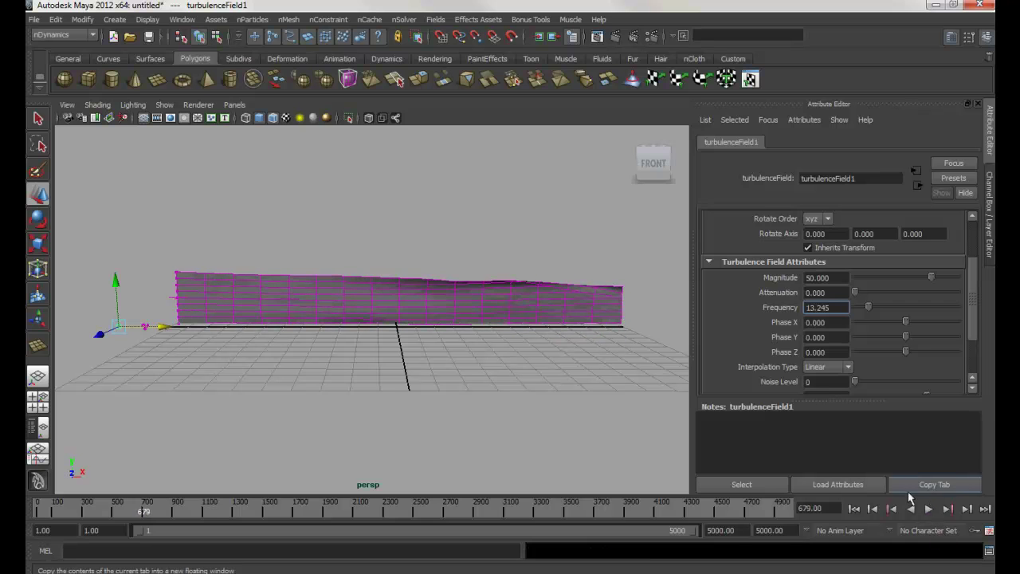
pyautogui.click(854, 509)
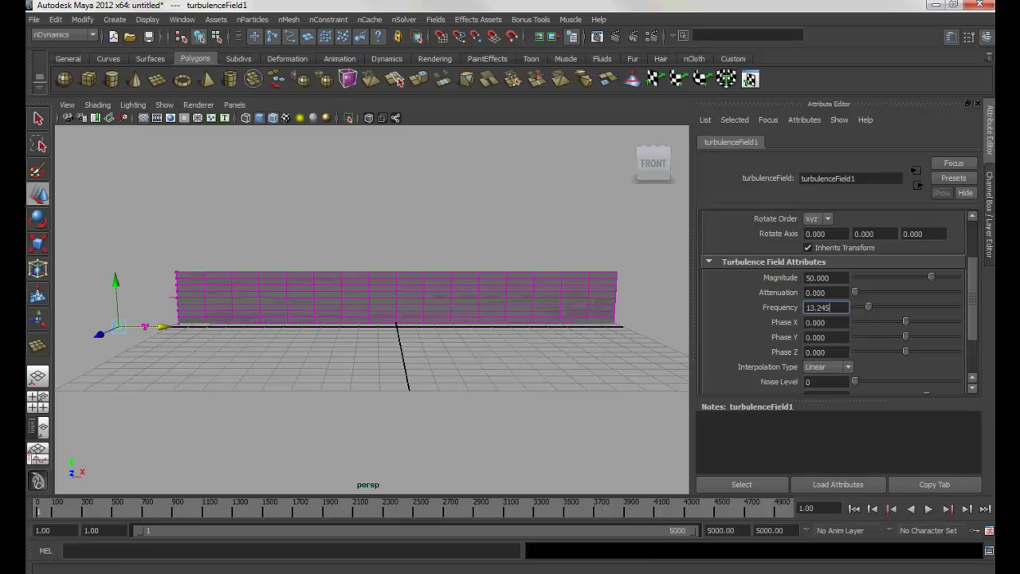
pyautogui.click(929, 508)
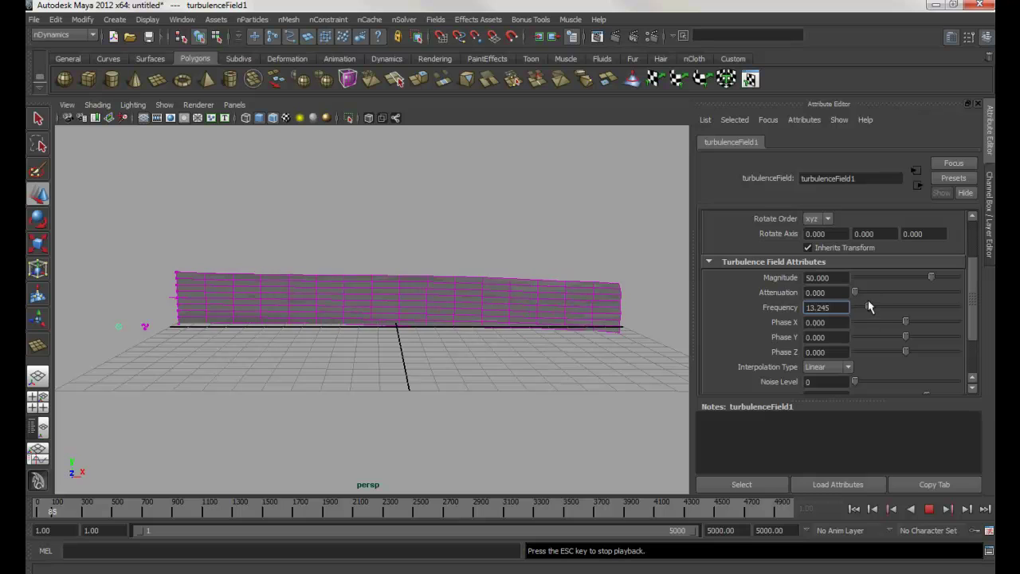
pyautogui.moveTo(868, 310)
pyautogui.mouseDown()
pyautogui.moveTo(932, 310)
pyautogui.moveTo(866, 310)
pyautogui.mouseUp()
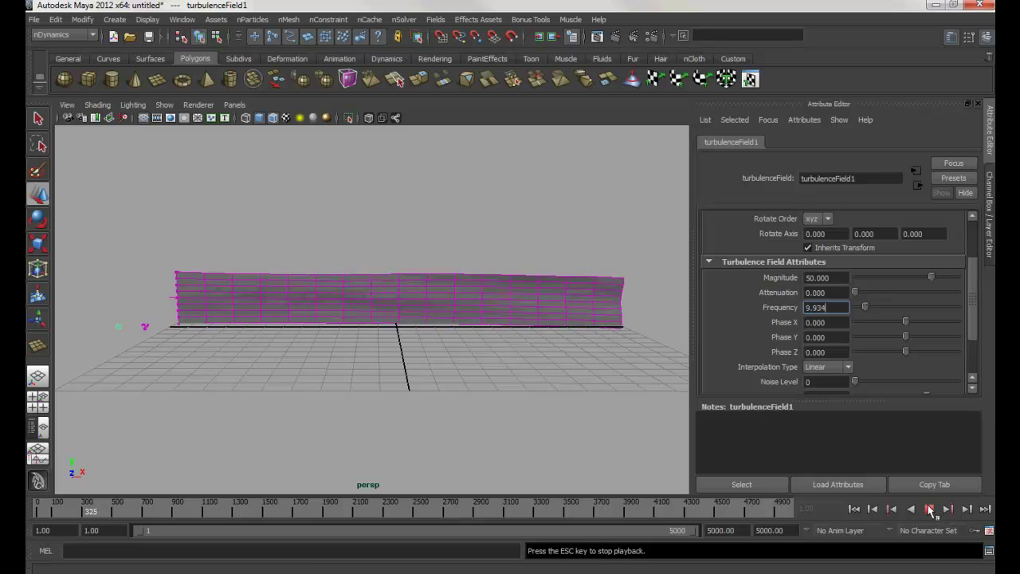
pyautogui.click(930, 510)
pyautogui.press('w')
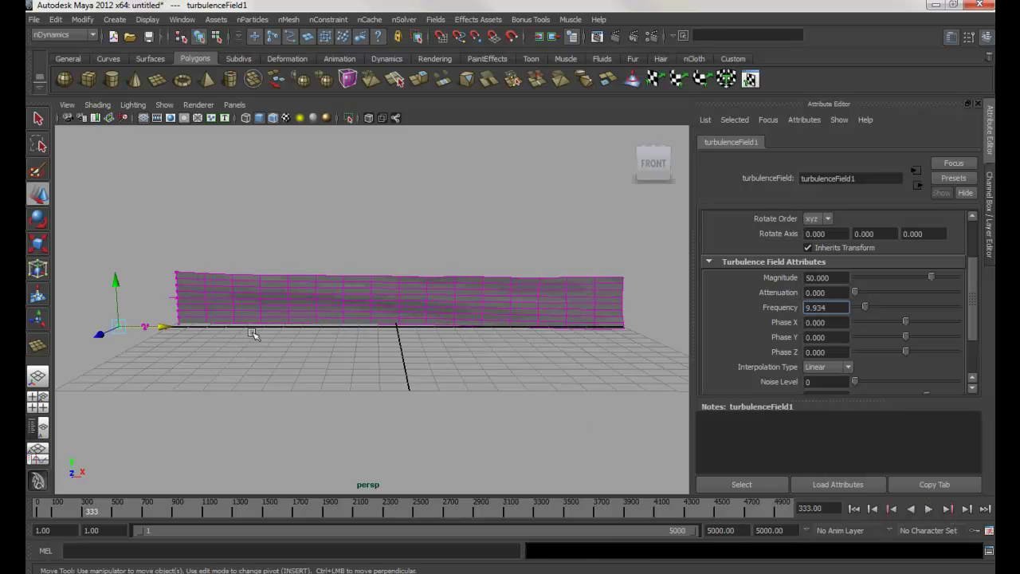
# Drag dynamicConstraint1 during nCloth Interactive Playback to lift the banner edge, then rewind to frame 1.
pyautogui.click(856, 509)
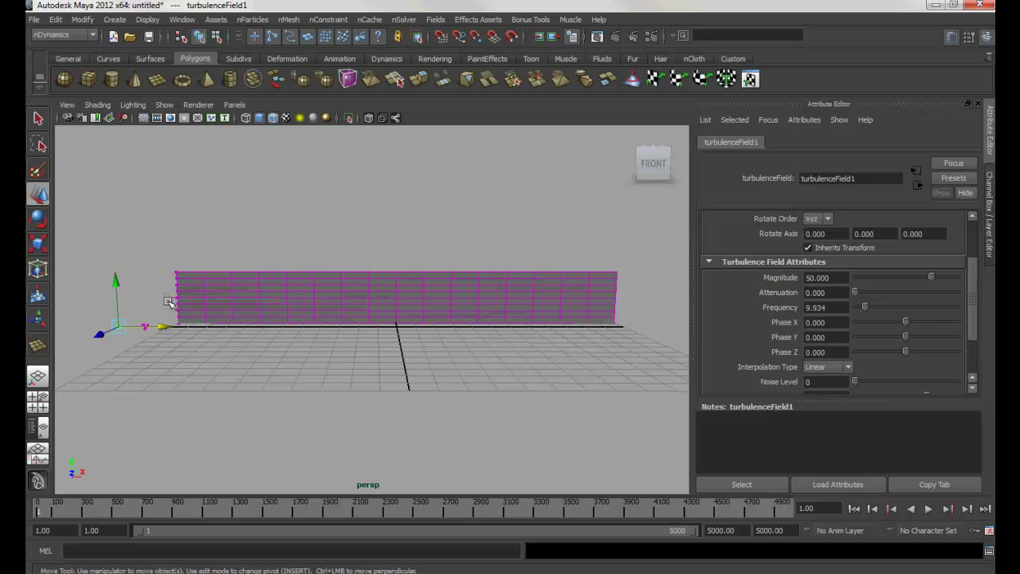
pyautogui.click(171, 308)
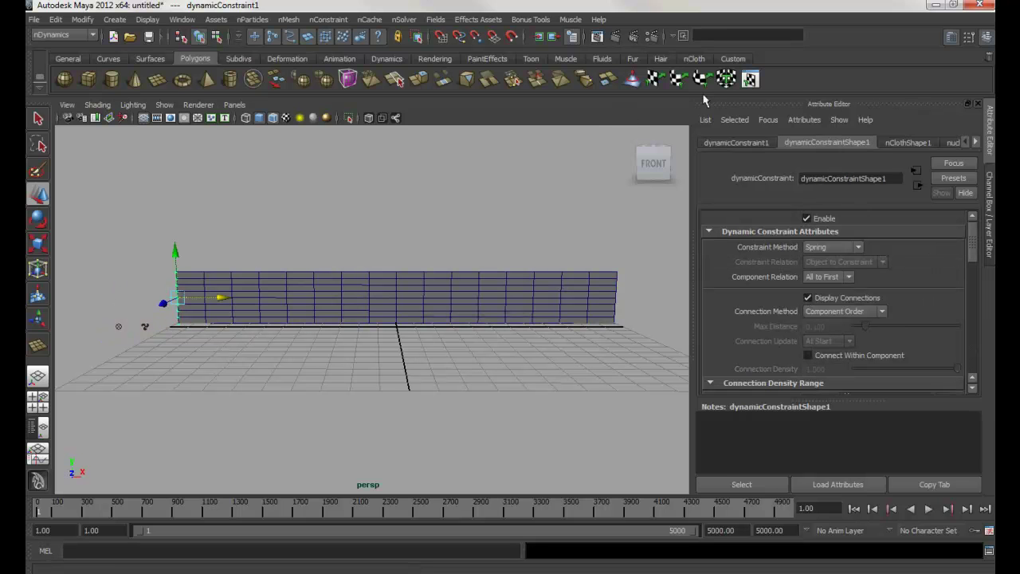
pyautogui.click(693, 59)
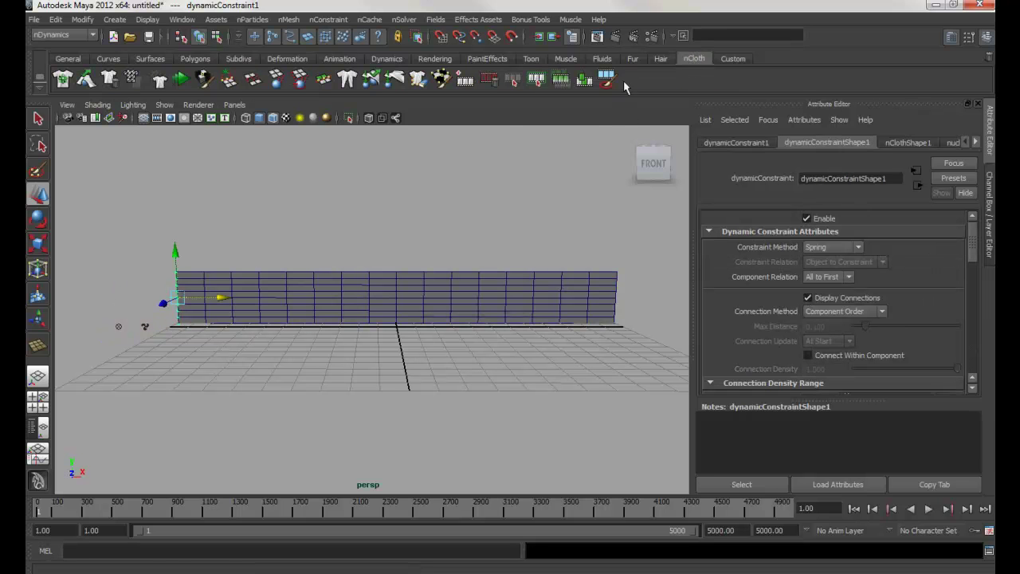
pyautogui.click(181, 80)
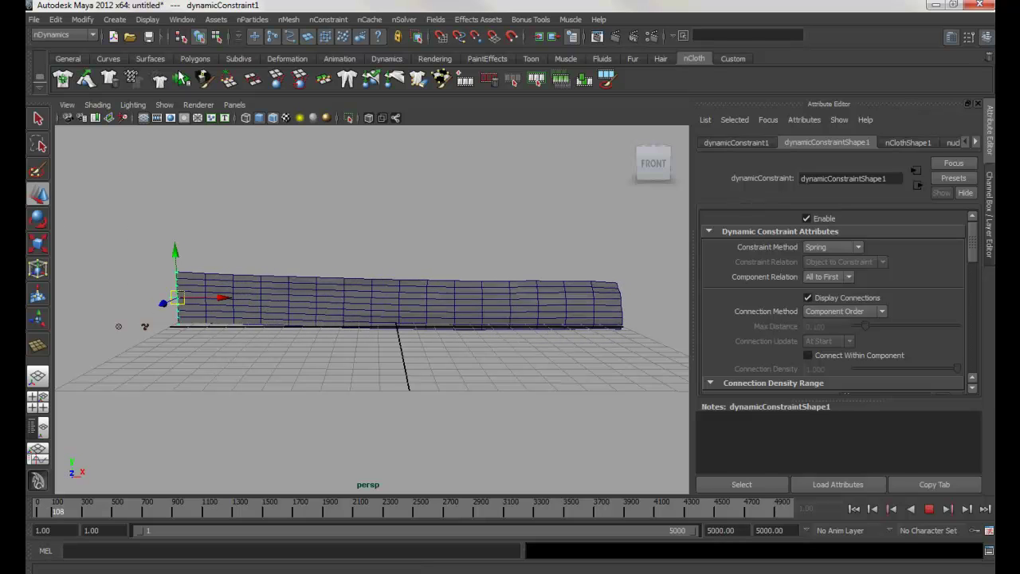
pyautogui.moveTo(163, 311); pyautogui.dragTo(182, 281)
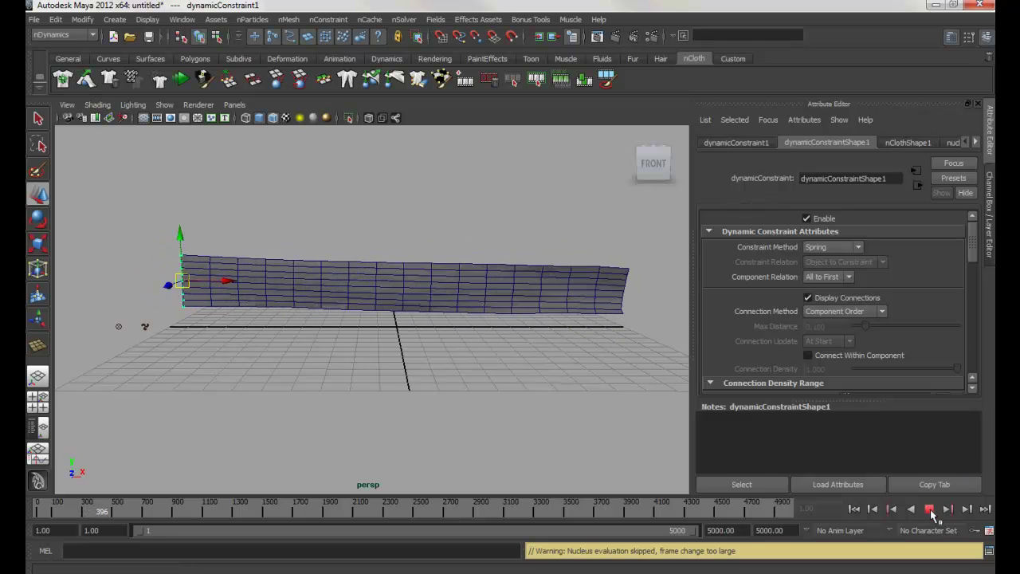
pyautogui.click(929, 509)
pyautogui.click(853, 509)
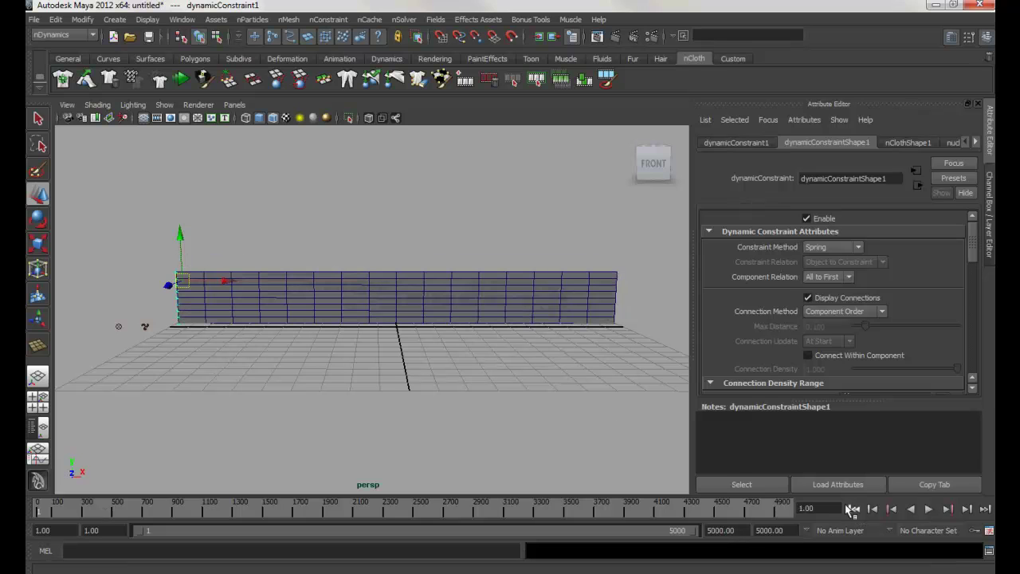
# Try nClothShape1 Rigidity 0.060 and 0.1 during playback, settling on 0.010.
pyautogui.click(555, 303)
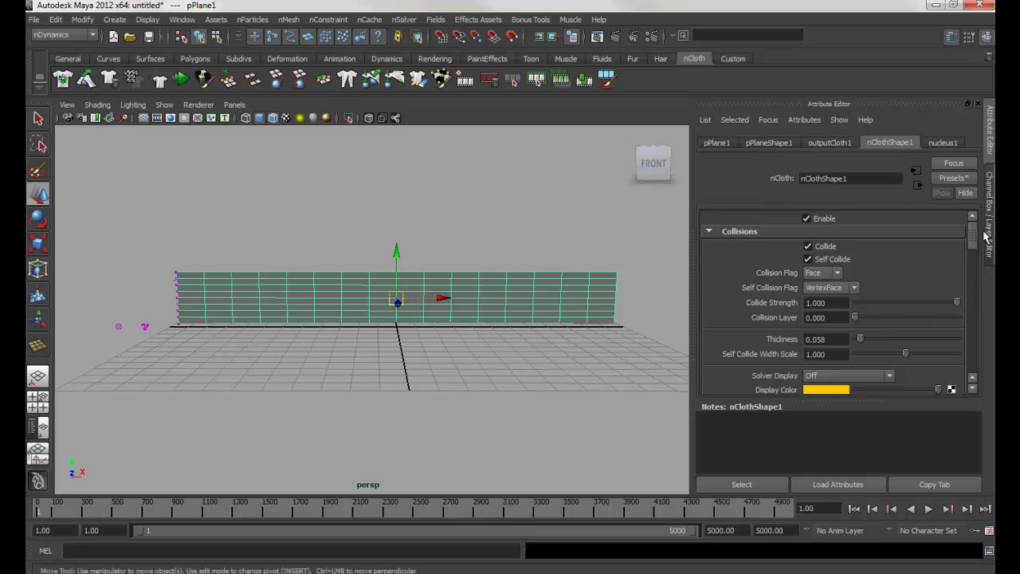
pyautogui.moveTo(973, 238); pyautogui.dragTo(955, 283)
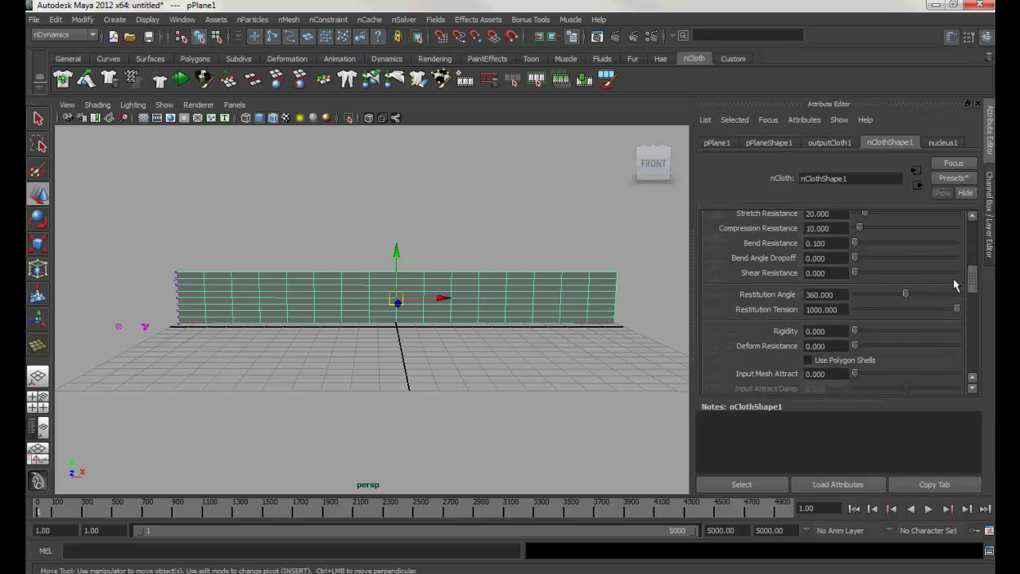
pyautogui.click(823, 331)
pyautogui.write('0.060')
pyautogui.click(930, 509)
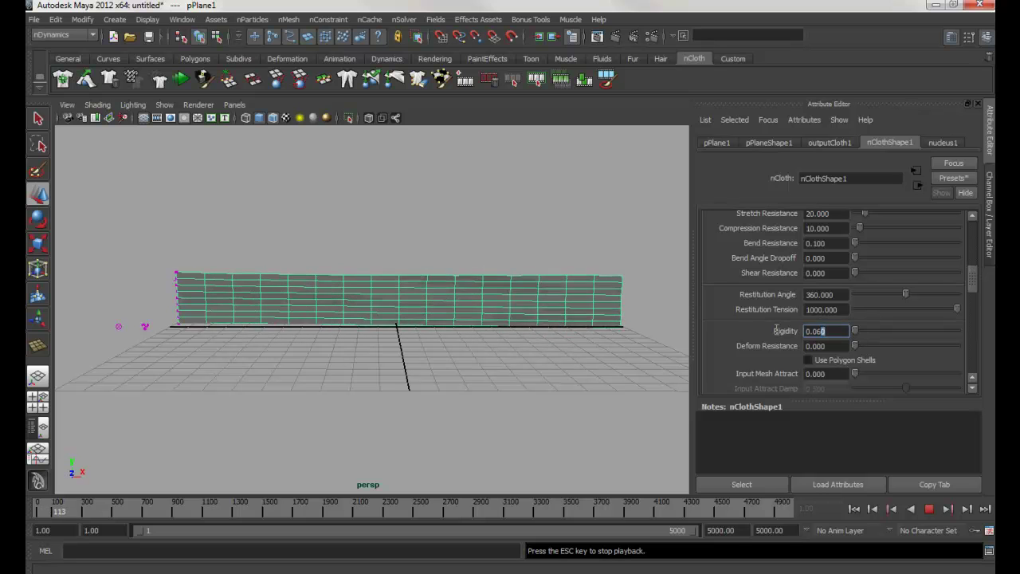
pyautogui.moveTo(775, 329); pyautogui.dragTo(722, 329)
pyautogui.write('.12')
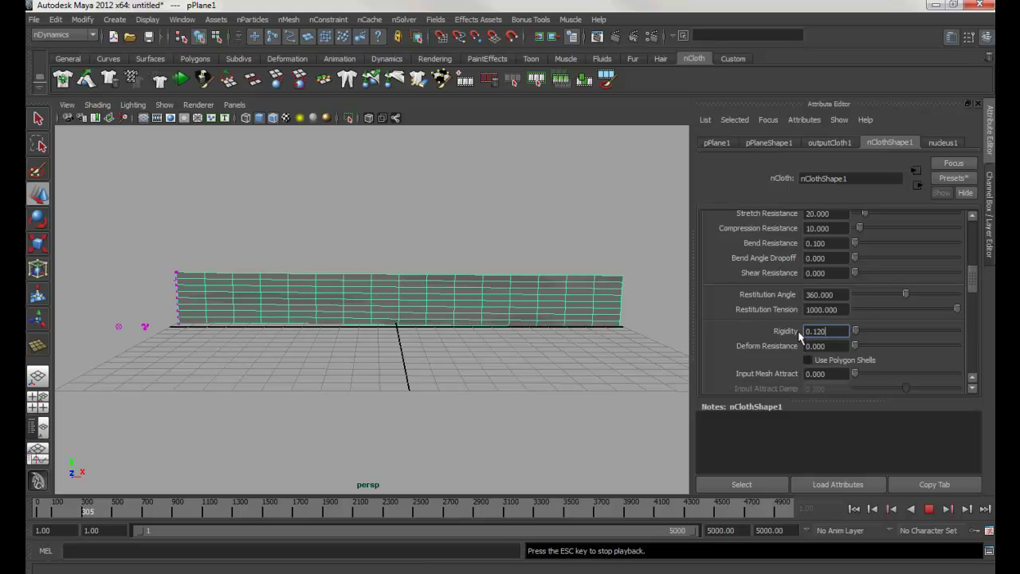
pyautogui.doubleClick(836, 331)
pyautogui.write('.0')
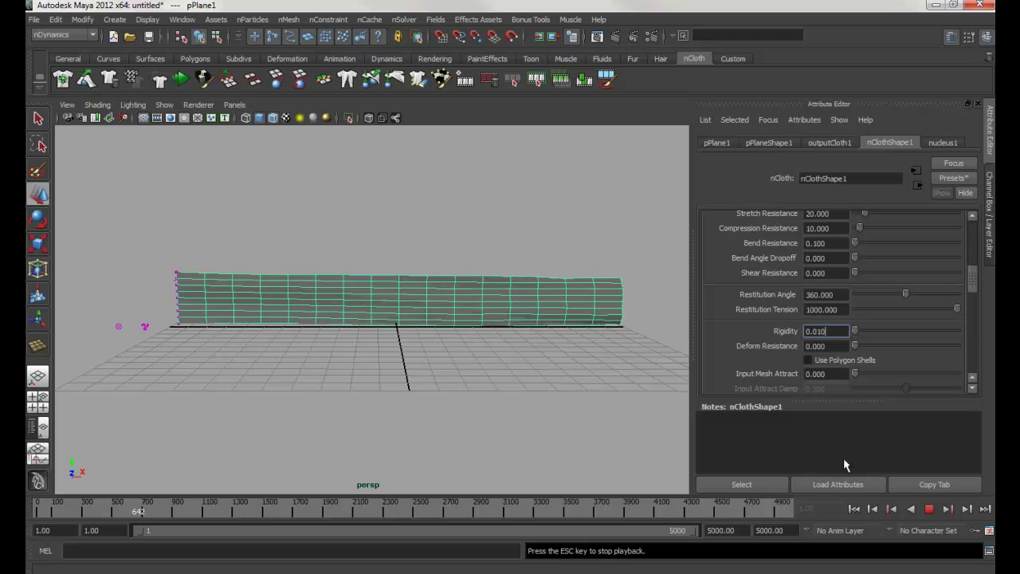
pyautogui.click(928, 508)
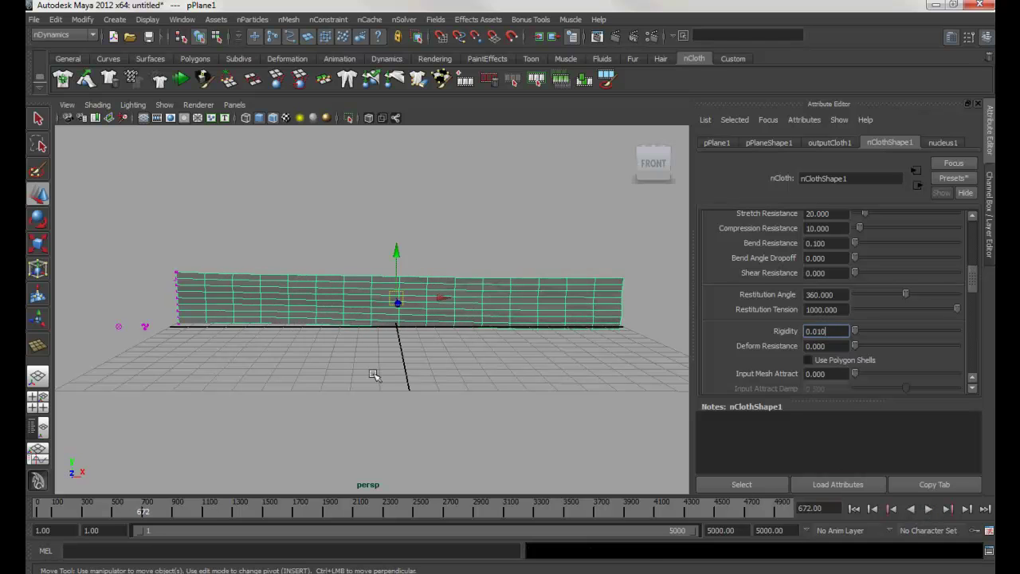
# Move the banner pPlane1 up above the grid and rewind to frame 1.
pyautogui.keyDown('alt'); pyautogui.moveTo(162, 286); pyautogui.dragTo(258, 303); pyautogui.keyUp('alt')
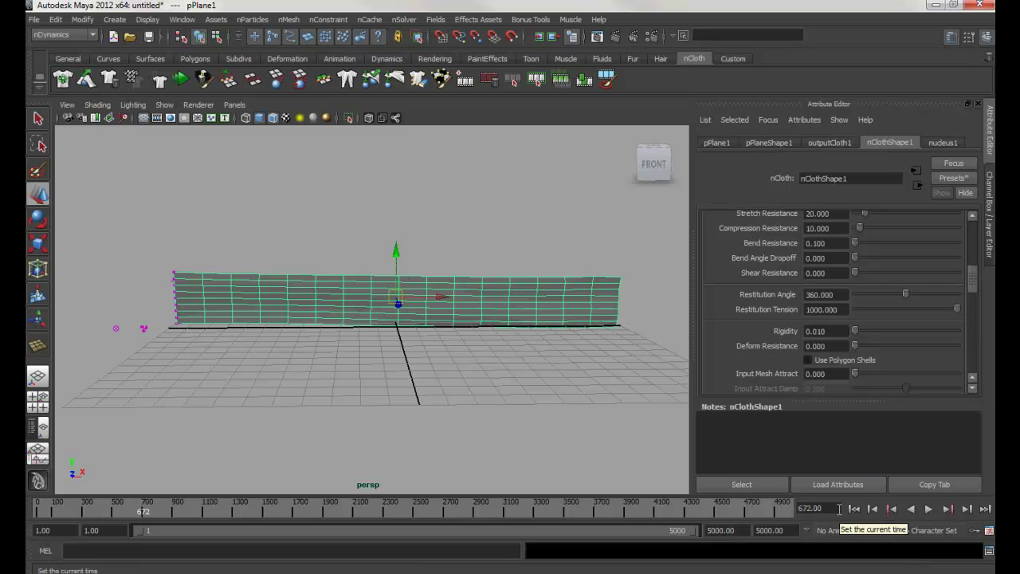
pyautogui.moveTo(834, 510); pyautogui.dragTo(797, 511)
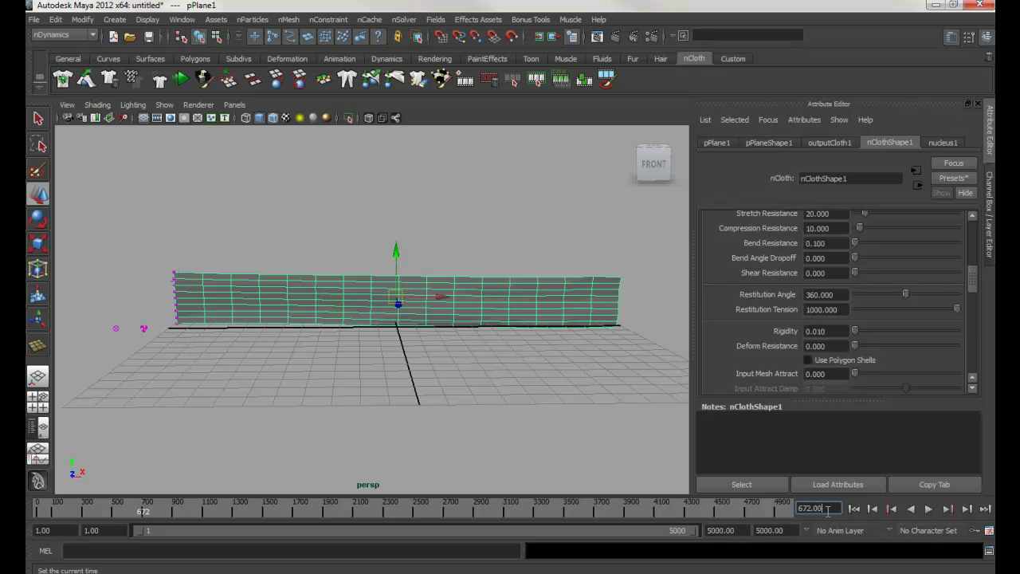
pyautogui.moveTo(406, 307); pyautogui.dragTo(462, 274)
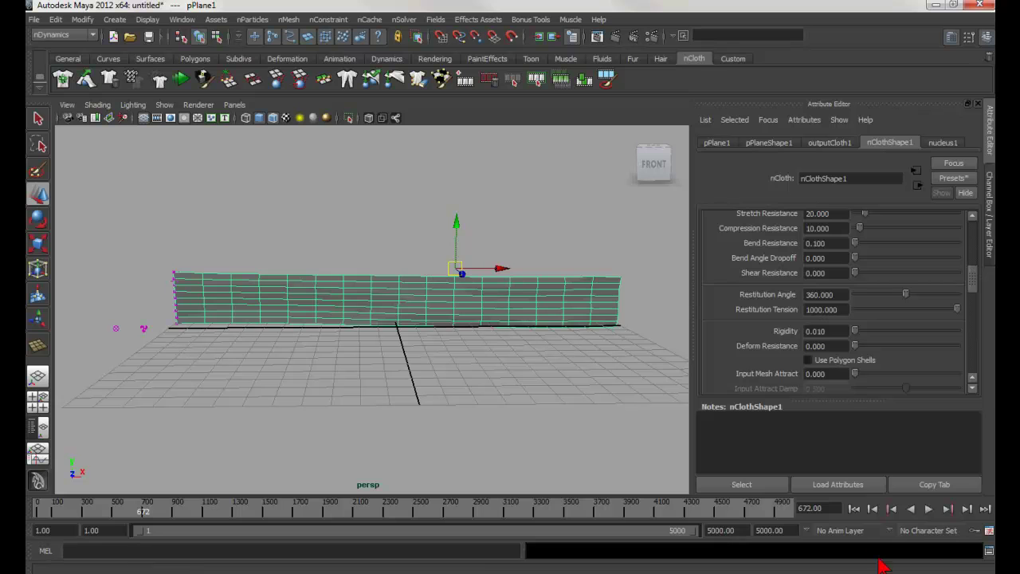
pyautogui.click(853, 507)
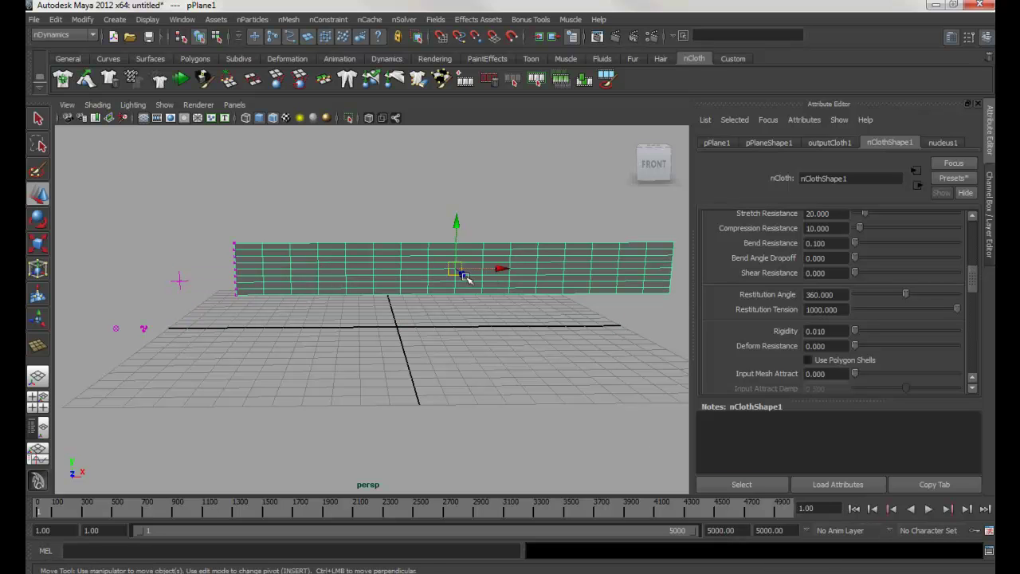
pyautogui.moveTo(459, 275); pyautogui.dragTo(422, 286)
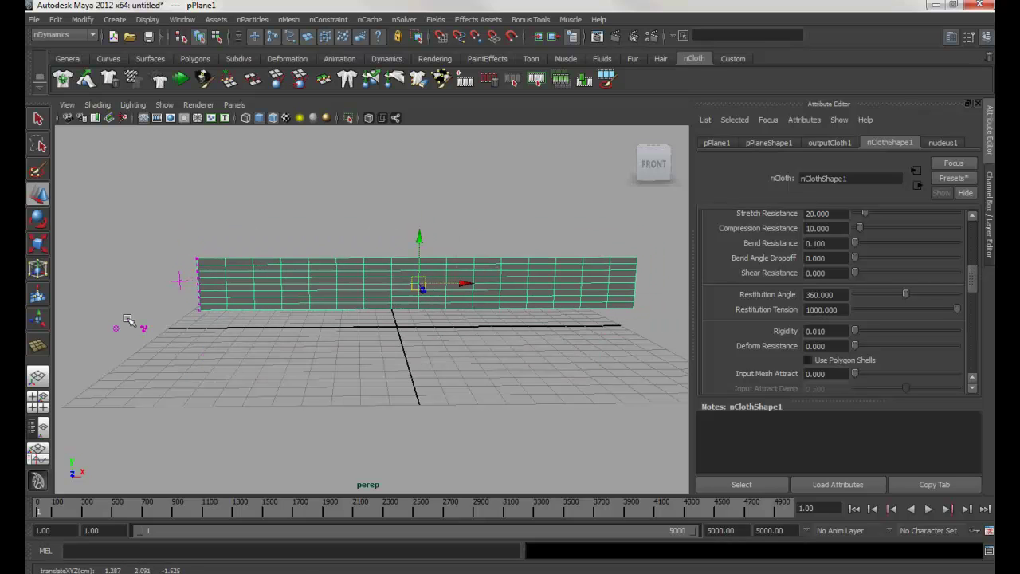
# Shift turbulenceField1 along X, then pull the constrained edge up and left during Interactive Playback.
pyautogui.moveTo(97, 314); pyautogui.dragTo(164, 362)
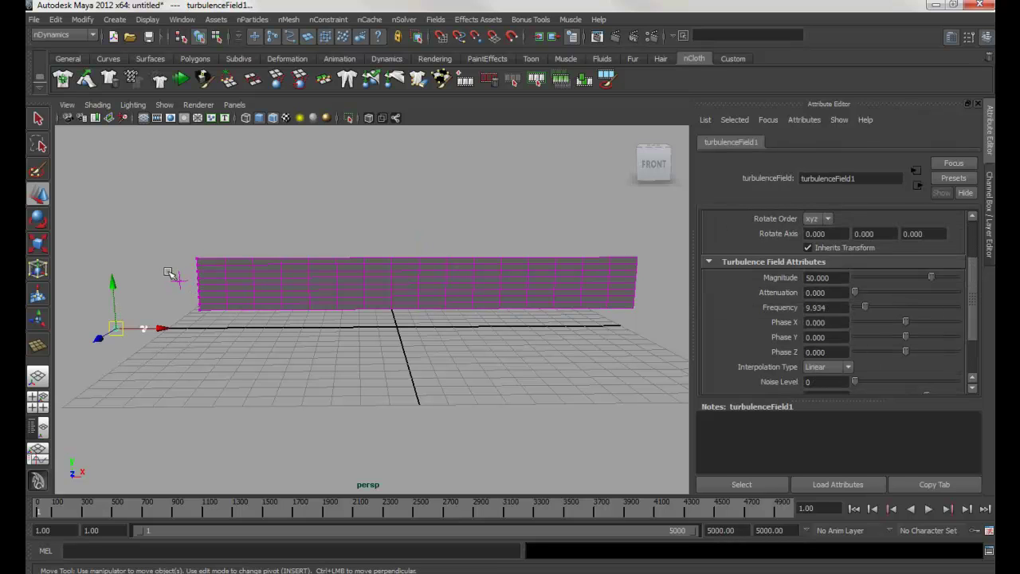
pyautogui.click(184, 288)
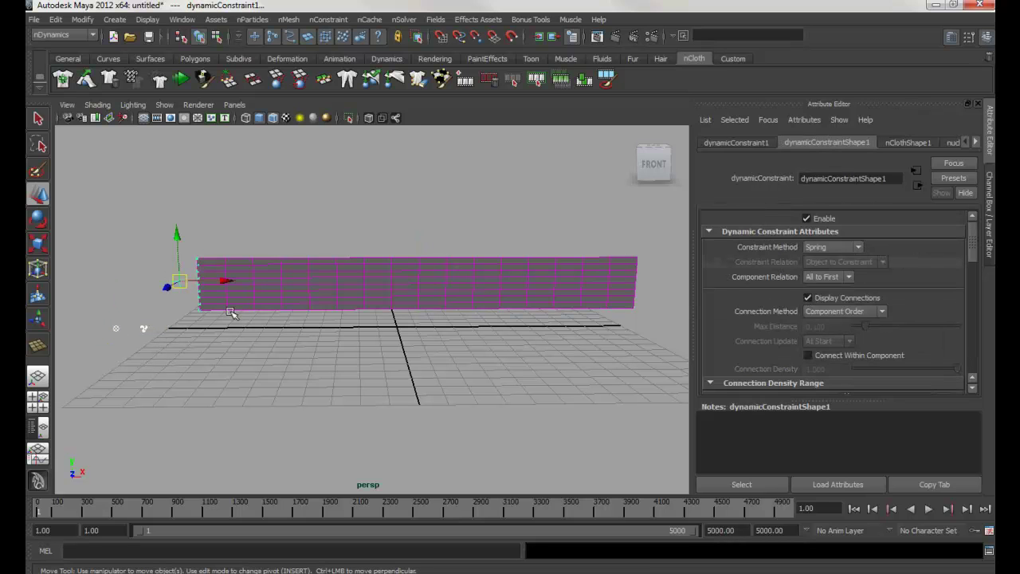
pyautogui.hotkey('ctrl', 'z')
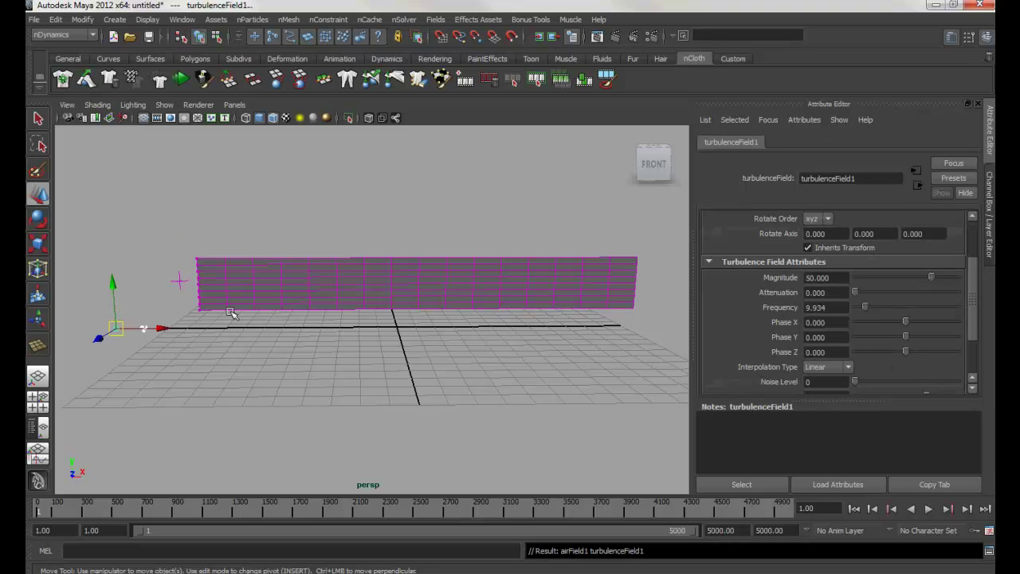
pyautogui.click(185, 292)
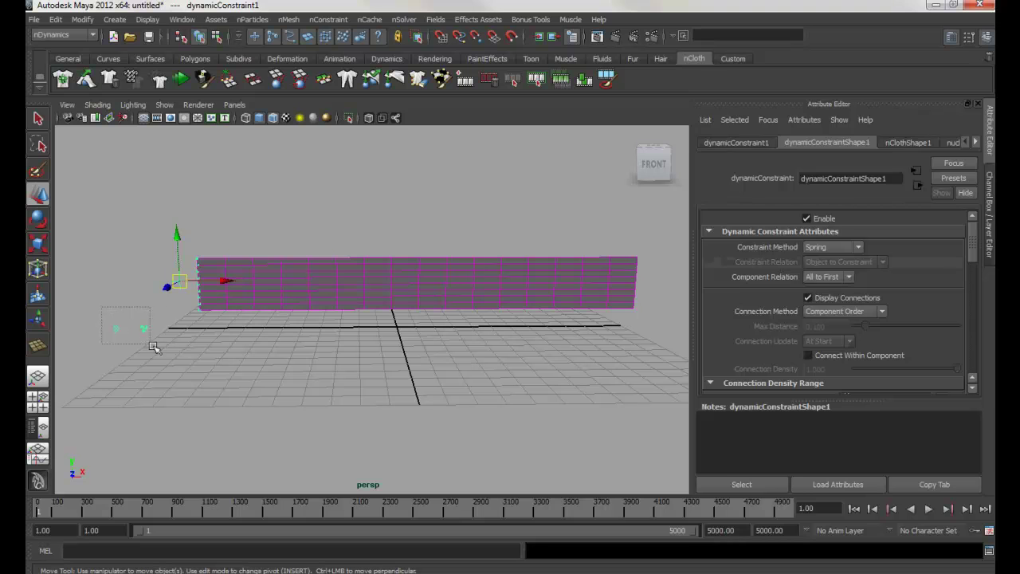
pyautogui.click(158, 337)
pyautogui.moveTo(146, 328); pyautogui.dragTo(201, 329)
pyautogui.keyDown('alt'); pyautogui.moveTo(149, 306); pyautogui.dragTo(207, 342, button='middle'); pyautogui.keyUp('alt')
pyautogui.moveTo(209, 284); pyautogui.dragTo(246, 330)
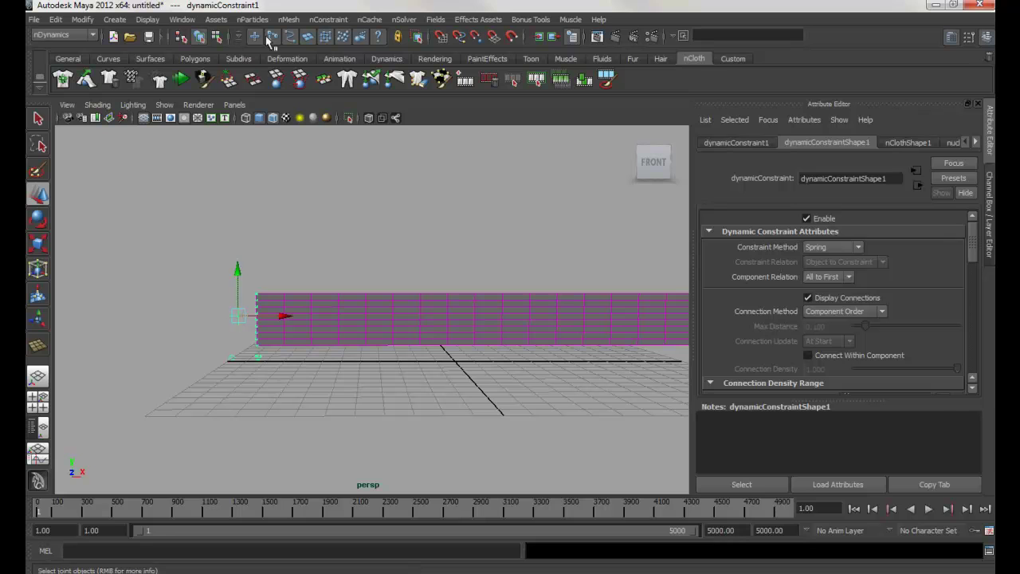
pyautogui.click(182, 81)
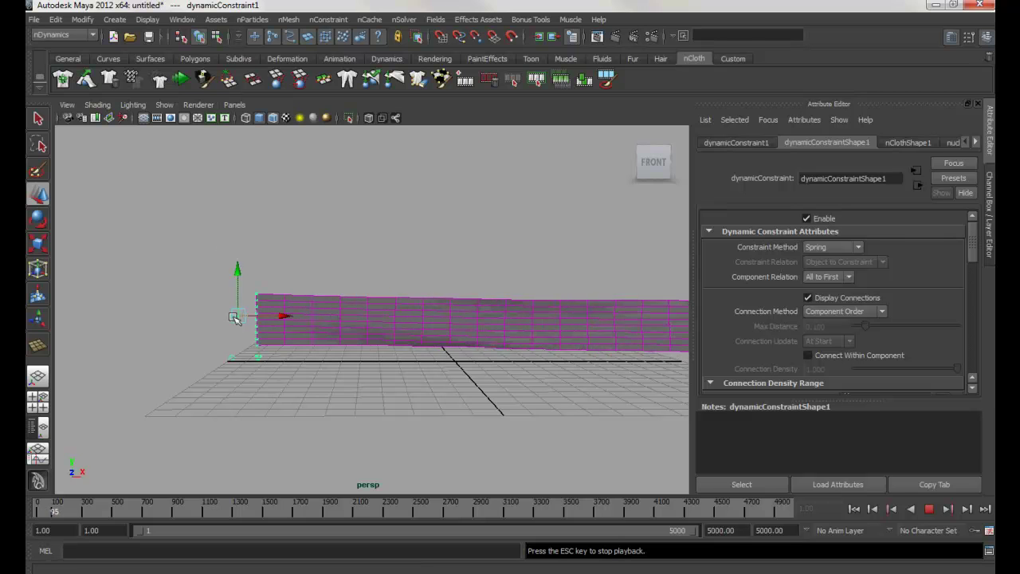
pyautogui.moveTo(237, 316); pyautogui.dragTo(198, 250)
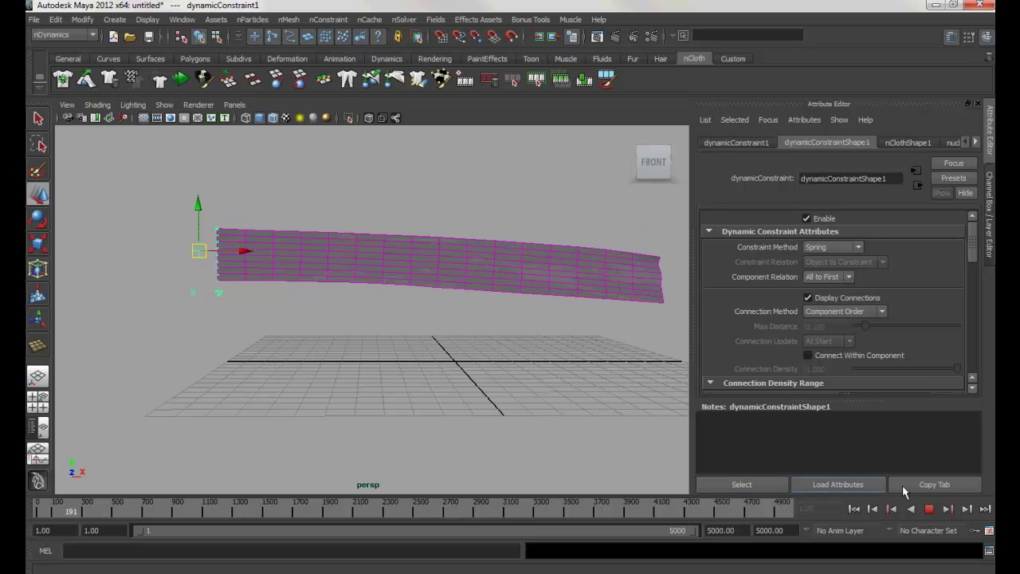
# Stop and rewind the simulation, then move dynamicConstraint1 down onto the banner's left edge.
pyautogui.click(930, 510)
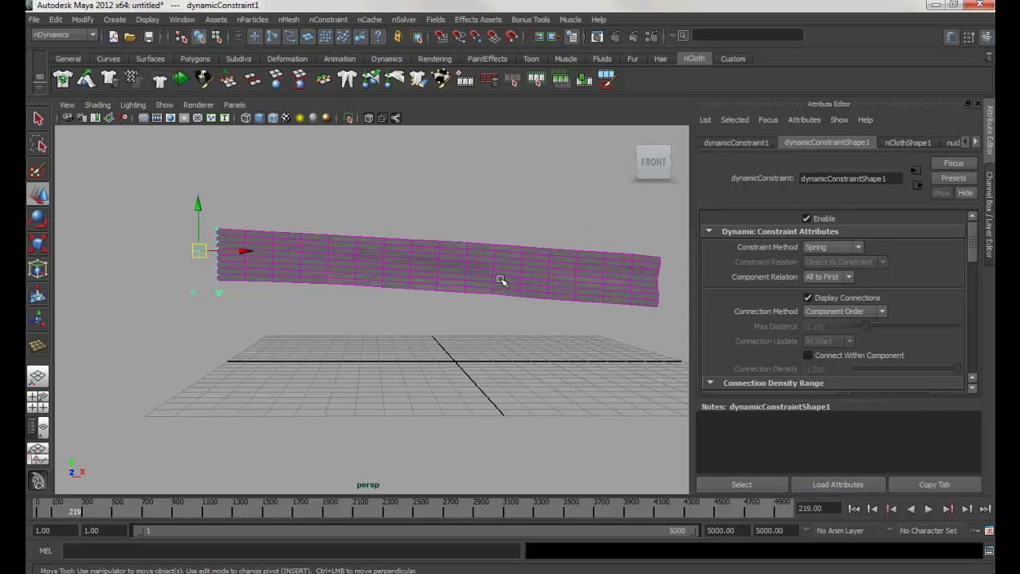
pyautogui.click(468, 298)
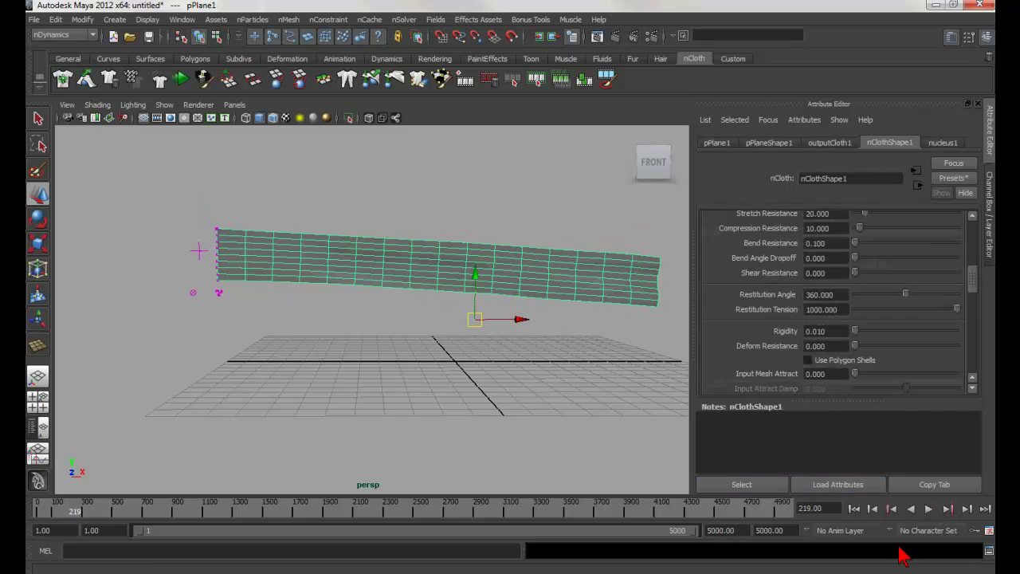
pyautogui.click(855, 510)
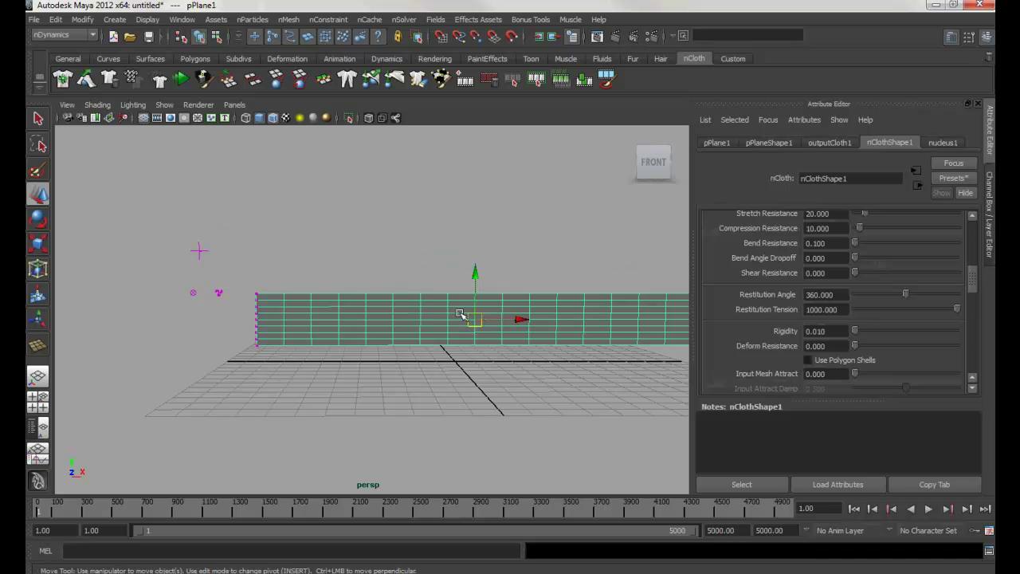
pyautogui.click(195, 252)
pyautogui.moveTo(205, 251); pyautogui.dragTo(212, 322)
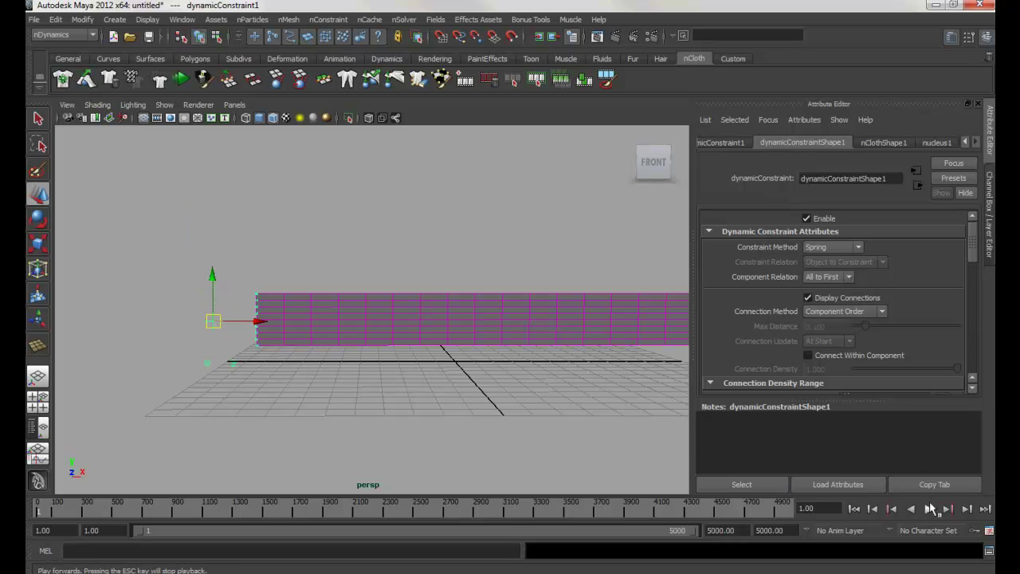
# Test the cloth with a short playback, rewind to frame 1, and reselect the banner plane.
pyautogui.click(929, 510)
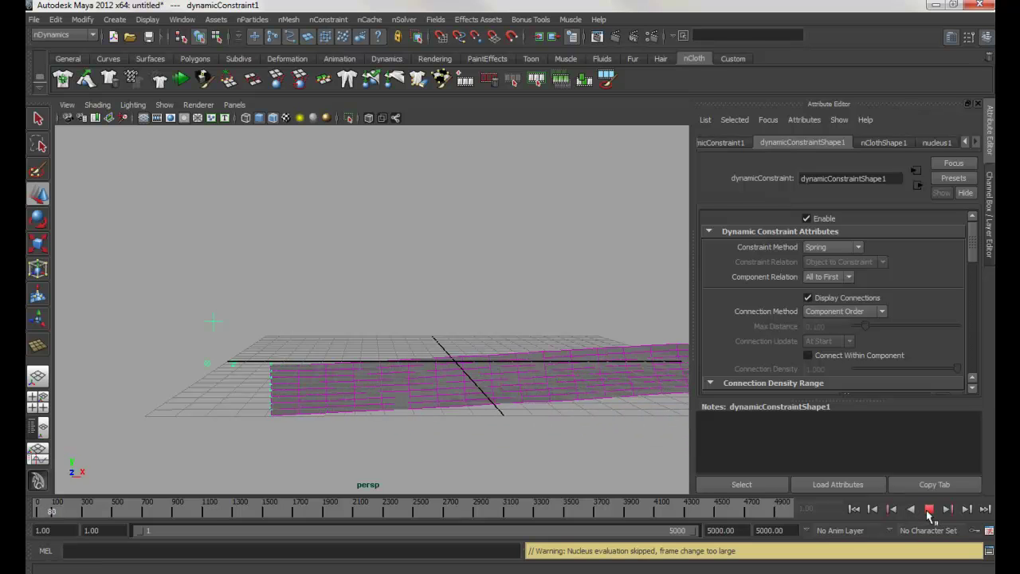
pyautogui.click(928, 511)
pyautogui.click(854, 511)
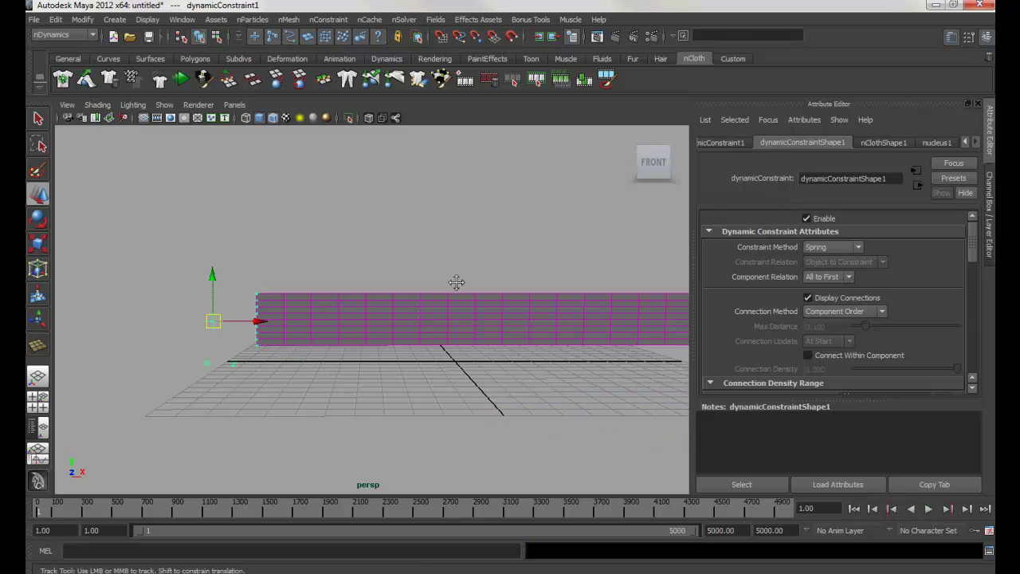
pyautogui.keyDown('alt'); pyautogui.moveTo(455, 280); pyautogui.dragTo(351, 266, button='middle'); pyautogui.keyUp('alt')
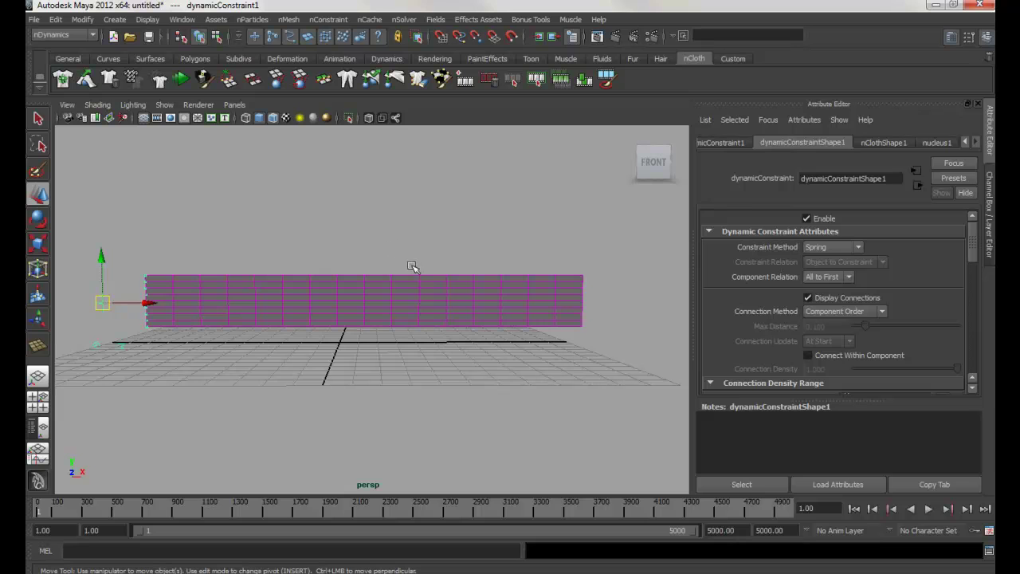
pyautogui.click(462, 272)
pyautogui.keyDown('alt'); pyautogui.moveTo(465, 269); pyautogui.dragTo(440, 273); pyautogui.keyUp('alt')
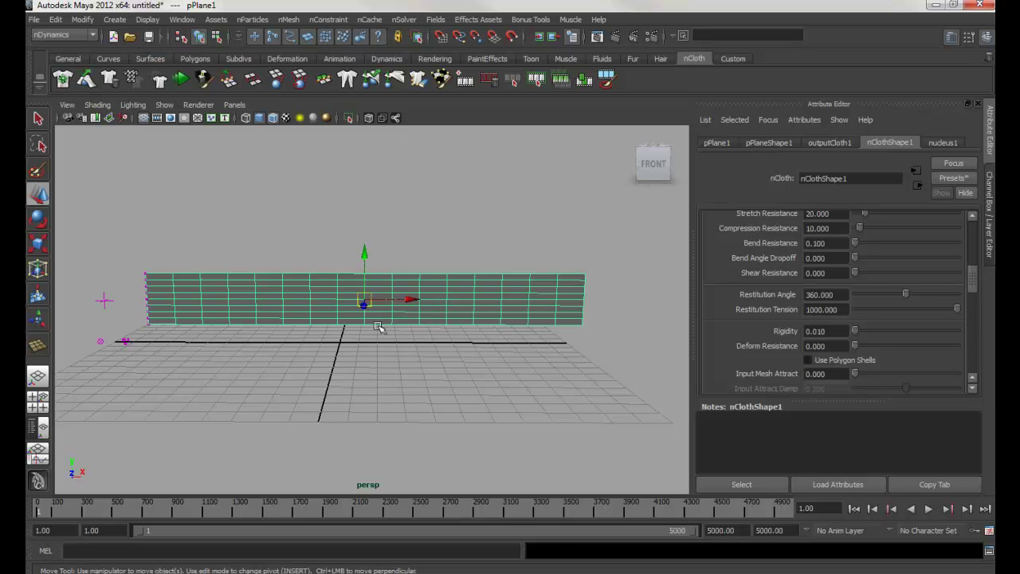
# Assign a new Blinn material to the cloth plane and open the Hypershade.
pyautogui.moveTo(378, 327); pyautogui.dragTo(381, 334, button='right')
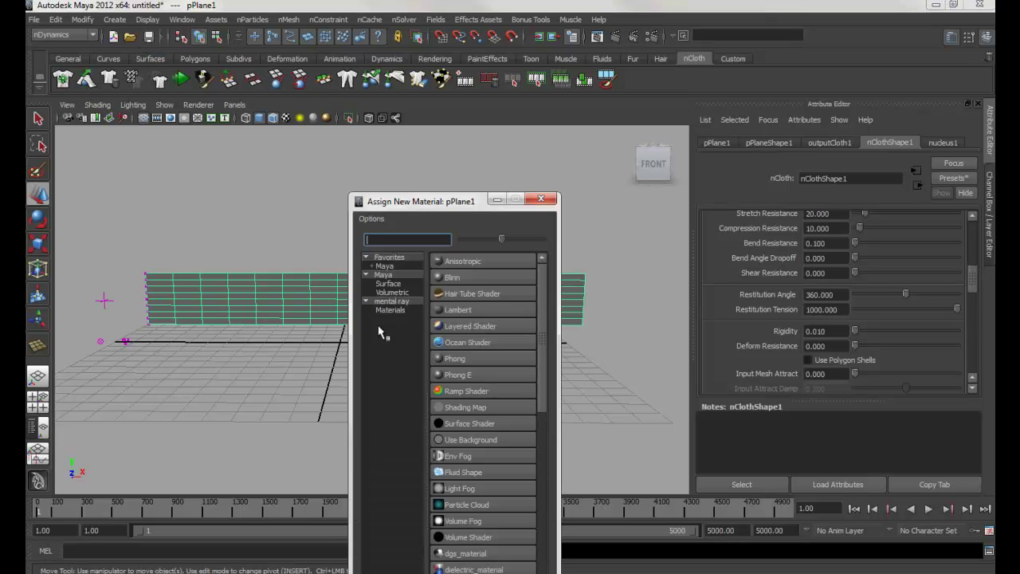
pyautogui.click(453, 277)
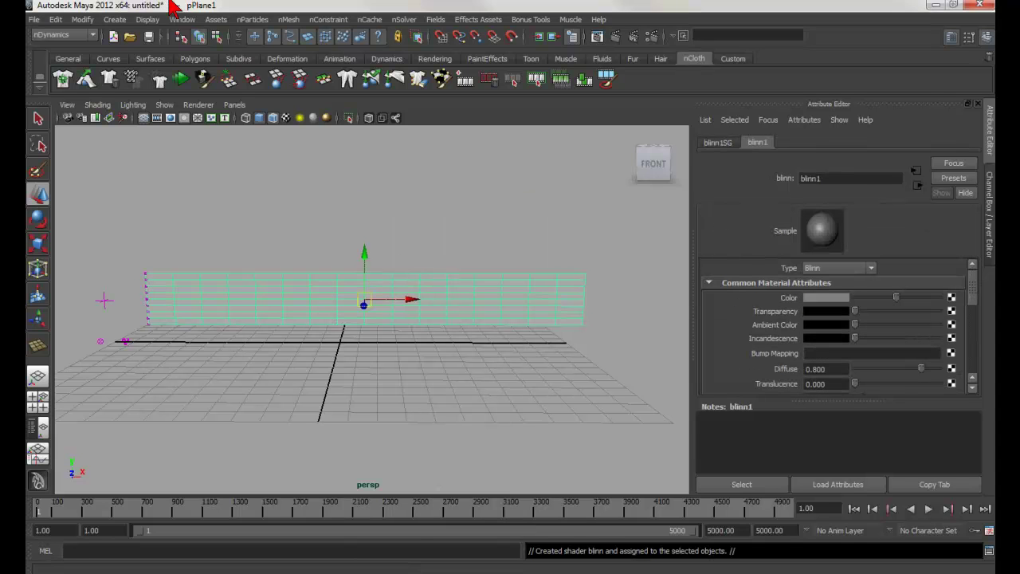
pyautogui.click(182, 20)
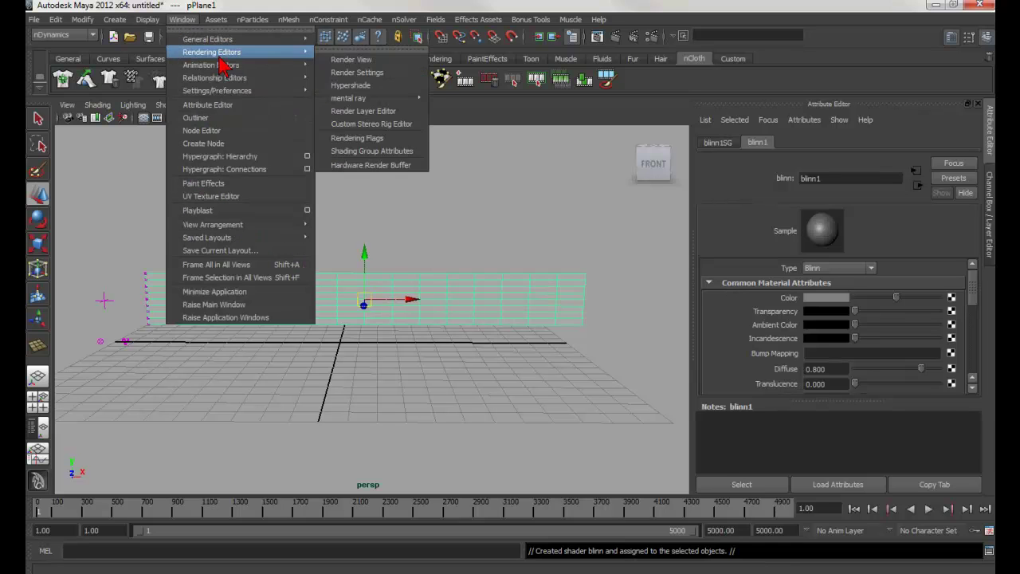
pyautogui.moveTo(227, 56)
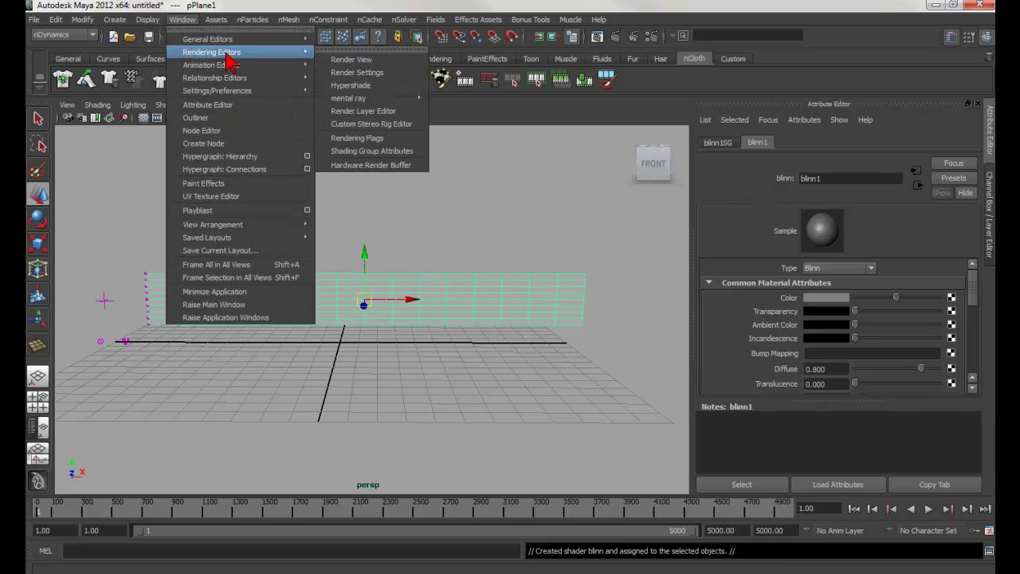
pyautogui.click(368, 87)
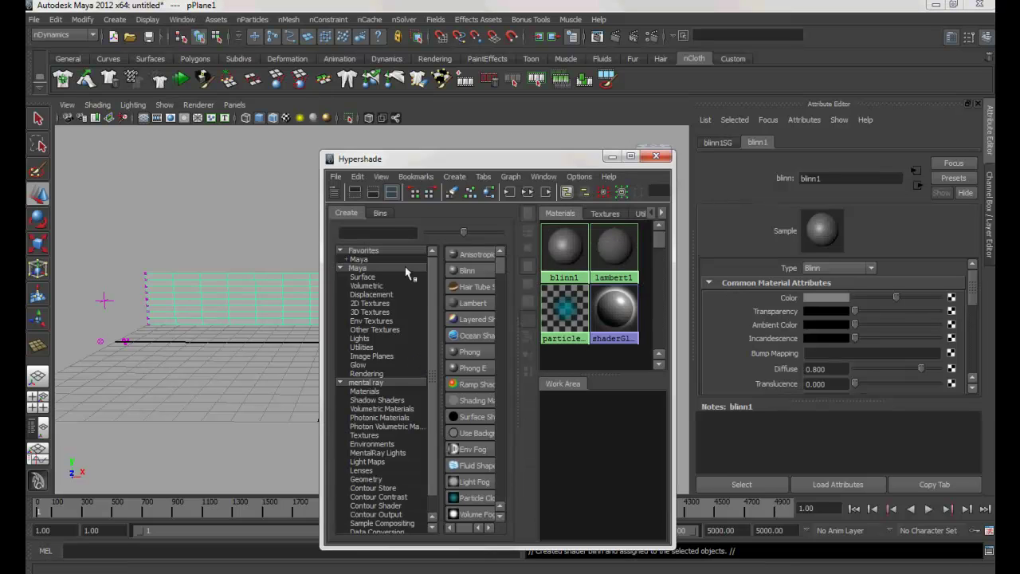
# Graph the plane's material network and display the blinn1 material's attributes.
pyautogui.click(235, 279)
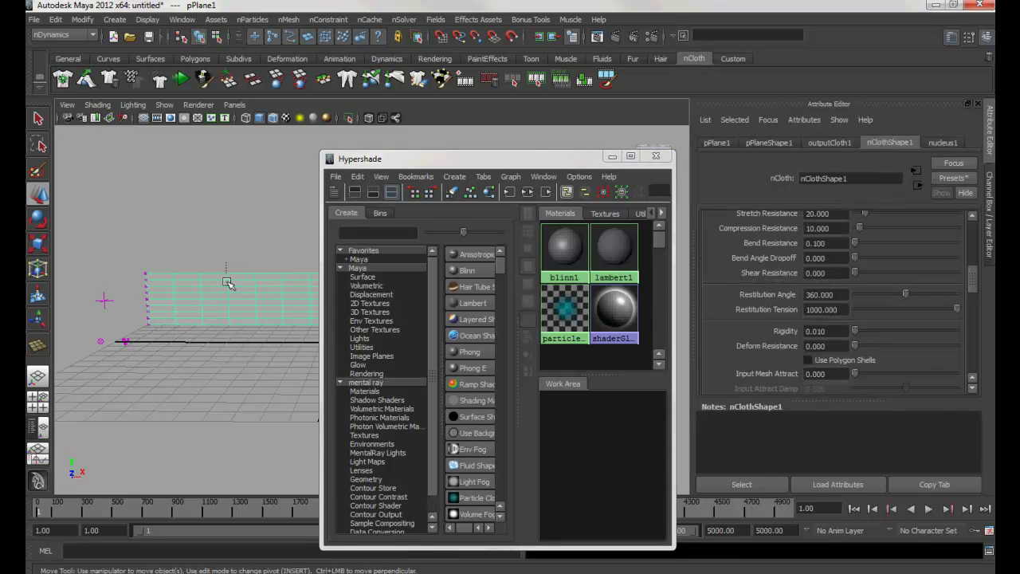
pyautogui.click(489, 194)
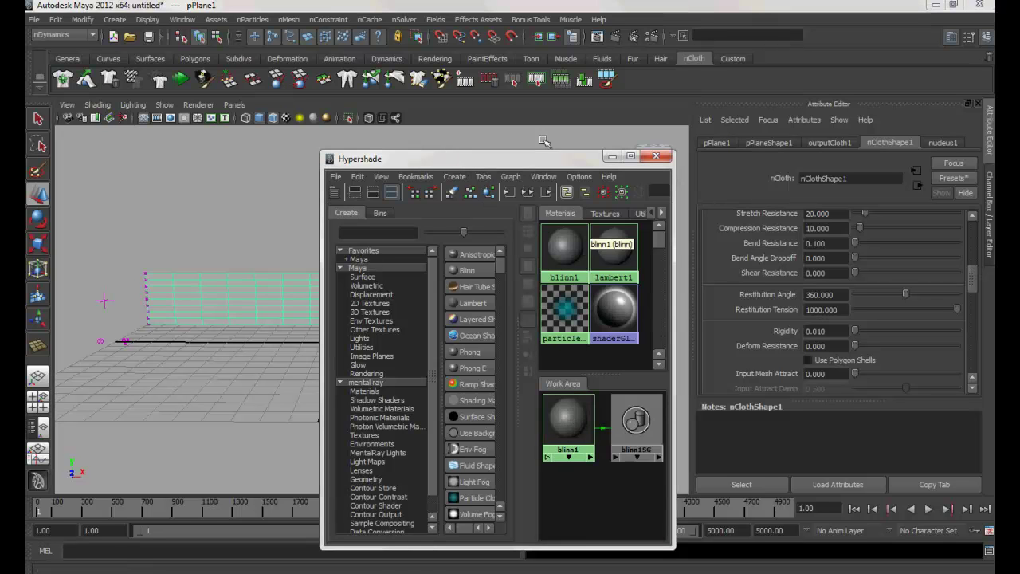
pyautogui.moveTo(552, 163); pyautogui.dragTo(531, 154)
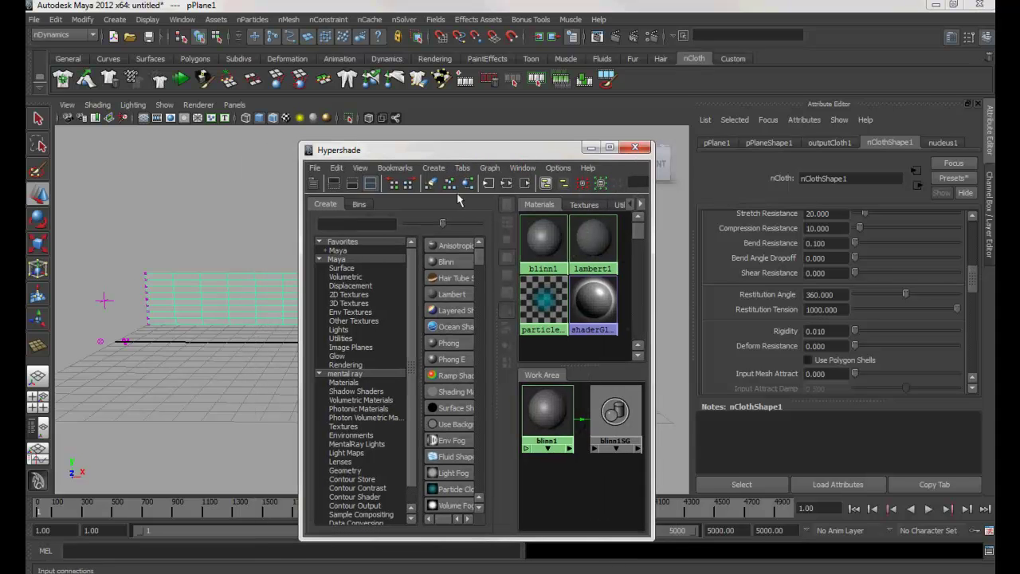
pyautogui.moveTo(227, 280)
pyautogui.keyDown('alt'); pyautogui.mouseDown(button='middle')
pyautogui.moveTo(175, 284)
pyautogui.moveTo(216, 269)
pyautogui.mouseUp(button='middle'); pyautogui.keyUp('alt')
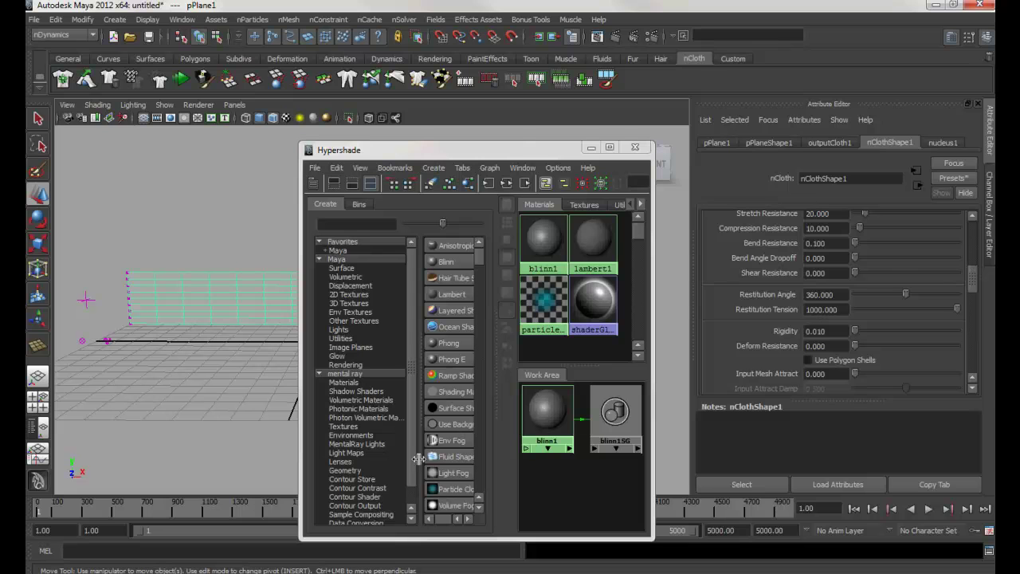
pyautogui.click(556, 395)
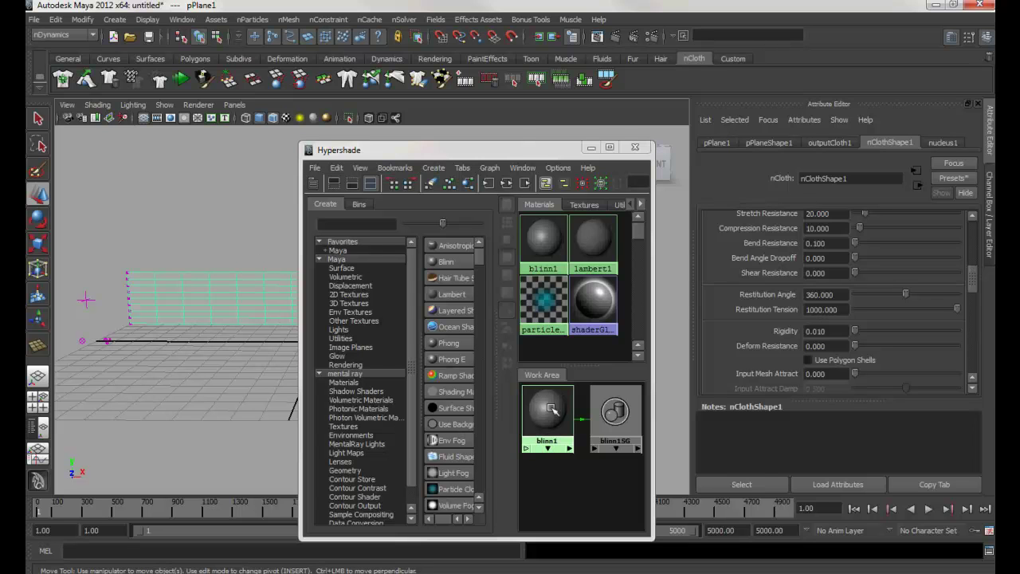
pyautogui.click(546, 411)
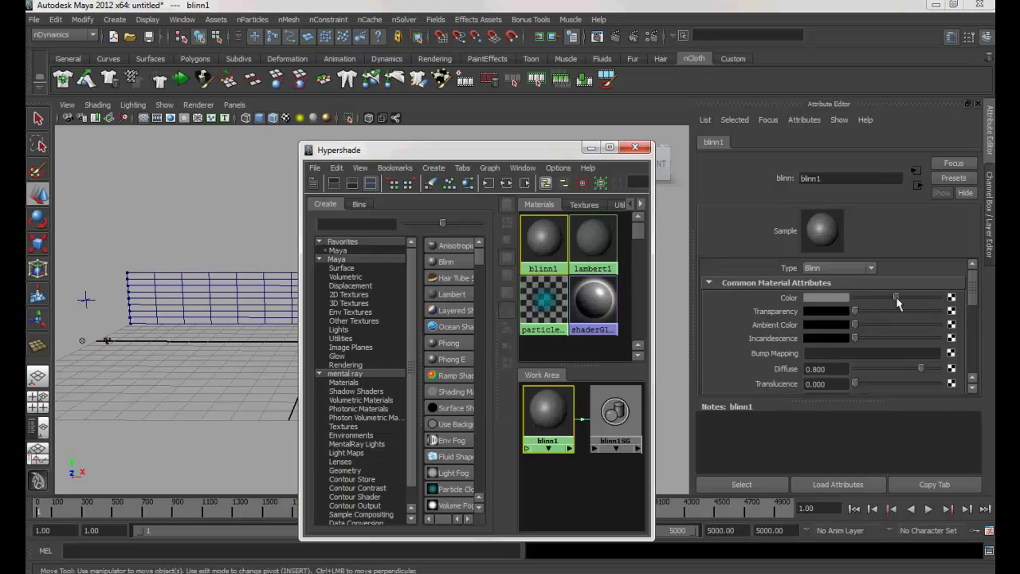
# Connect a new File texture node to blinn1's Color attribute.
pyautogui.click(952, 298)
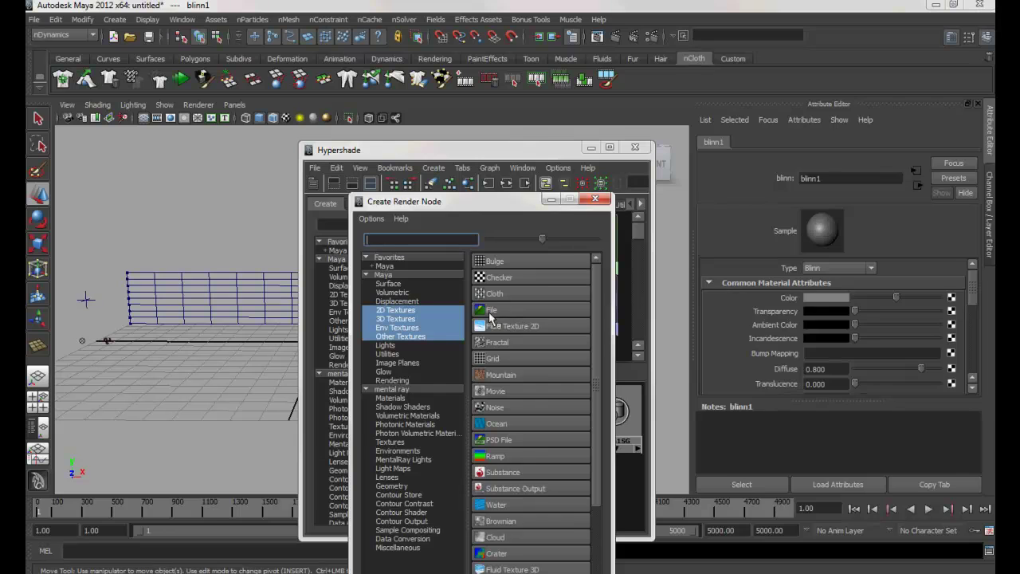
pyautogui.click(511, 311)
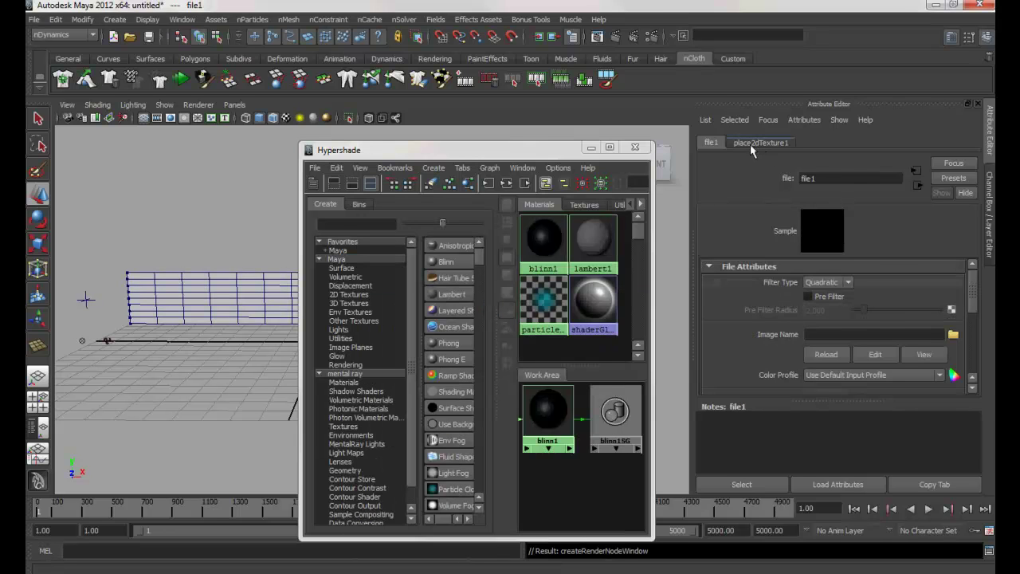
pyautogui.click(750, 143)
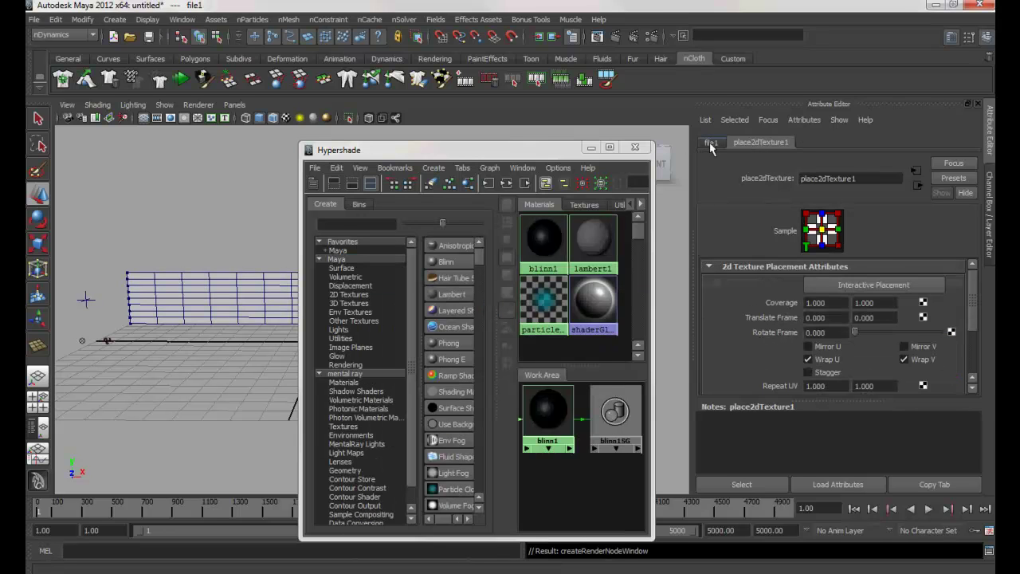
pyautogui.click(711, 144)
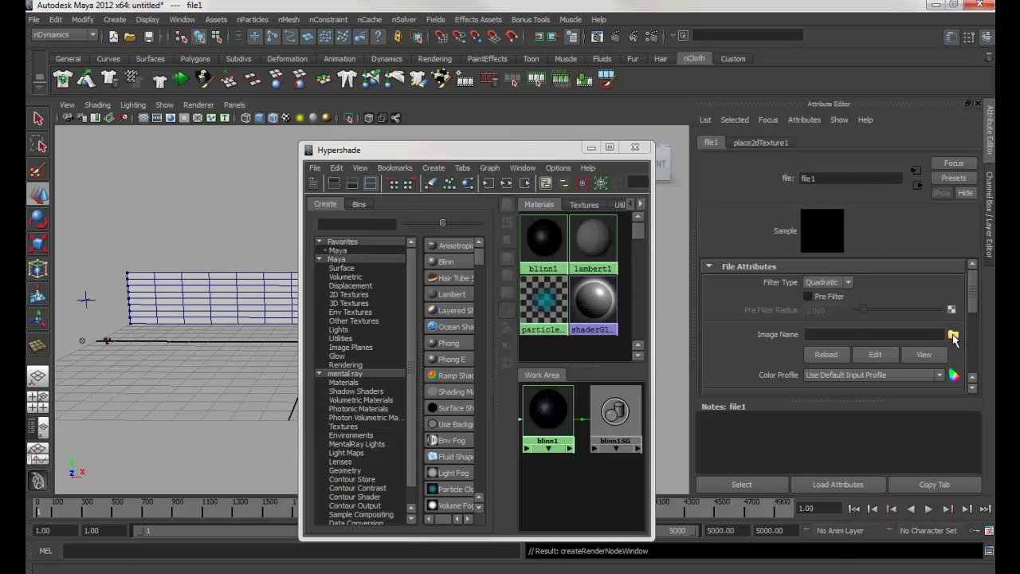
# Load 2012-logo-SIGGRAPH-new.jpg from the D: drive's alias tips and tricks folder into the texture.
pyautogui.click(953, 336)
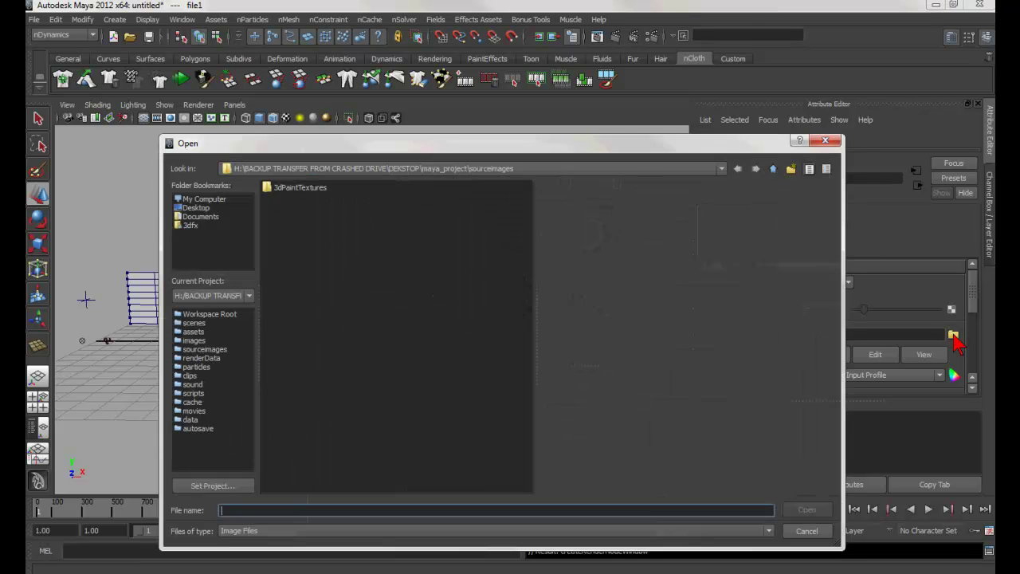
pyautogui.click(196, 200)
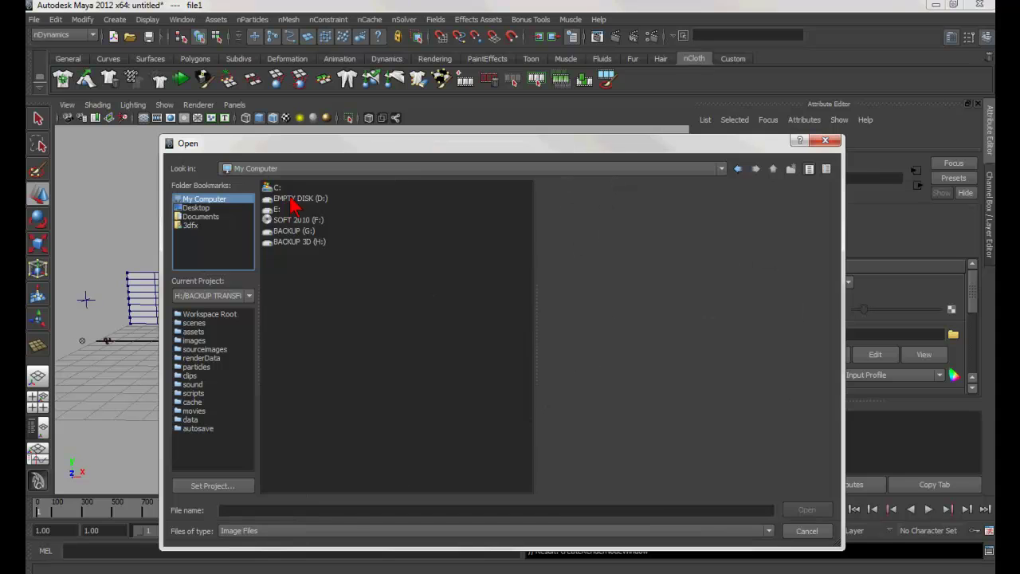
pyautogui.click(294, 199)
pyautogui.doubleClick(293, 201)
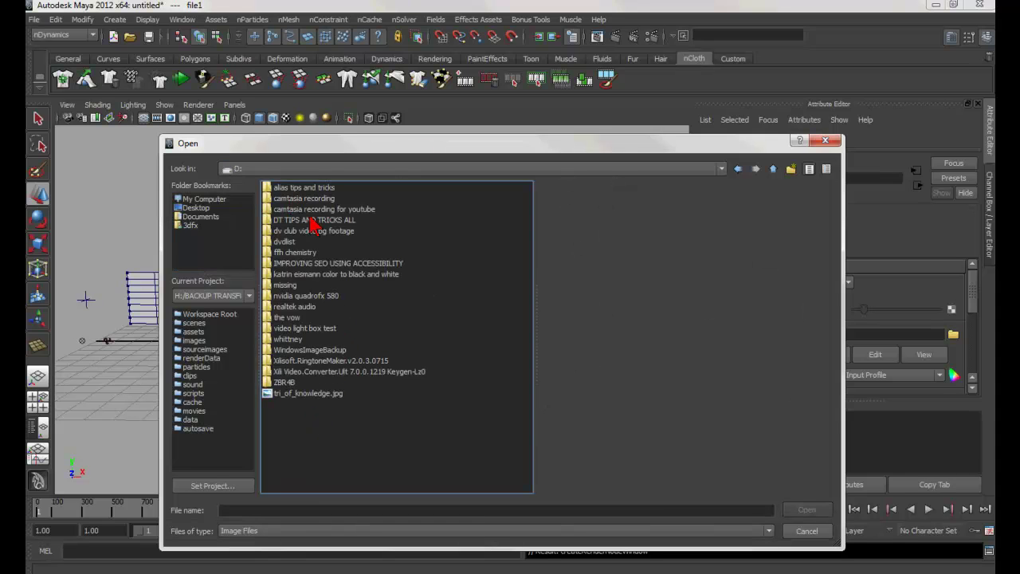
pyautogui.click(307, 191)
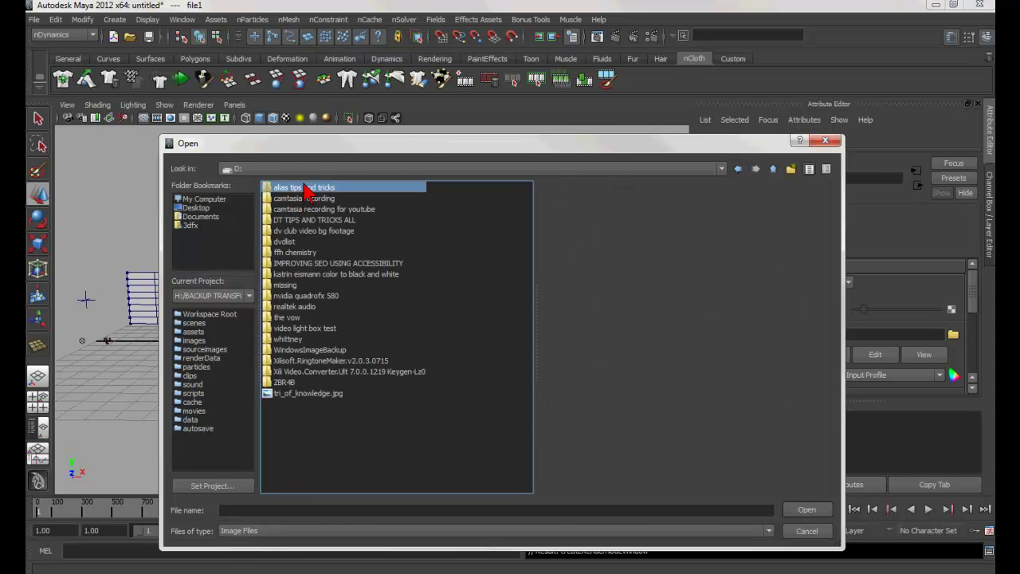
pyautogui.doubleClick(305, 192)
pyautogui.click(325, 404)
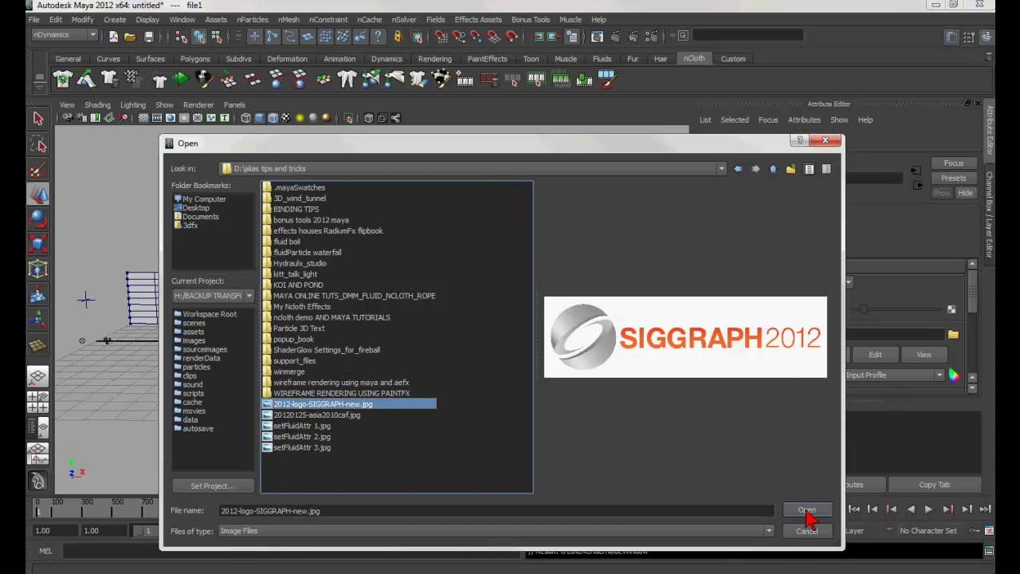
pyautogui.click(806, 510)
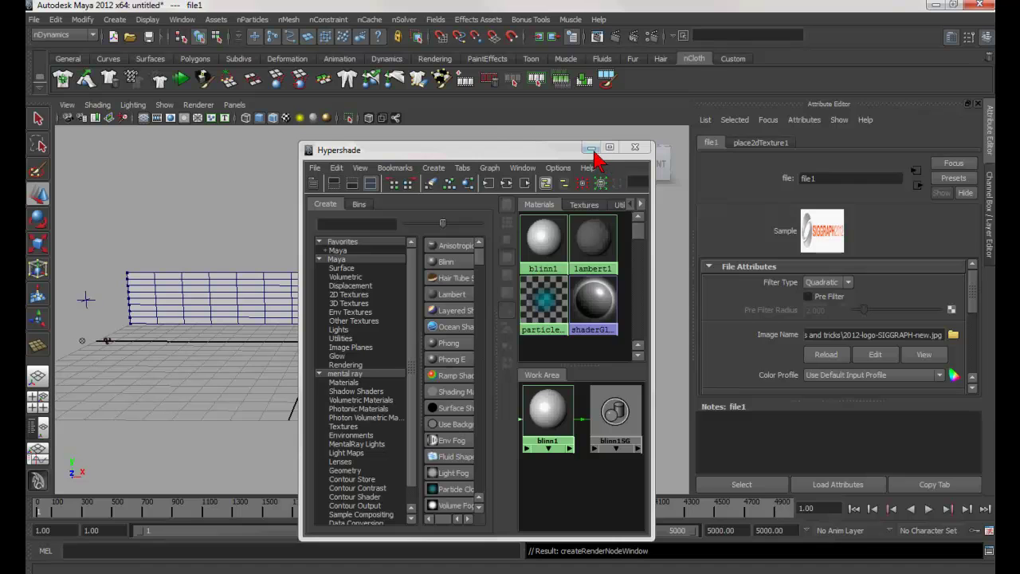
# Close the Hypershade, return the cloth plane to object mode and reselect it.
pyautogui.click(636, 147)
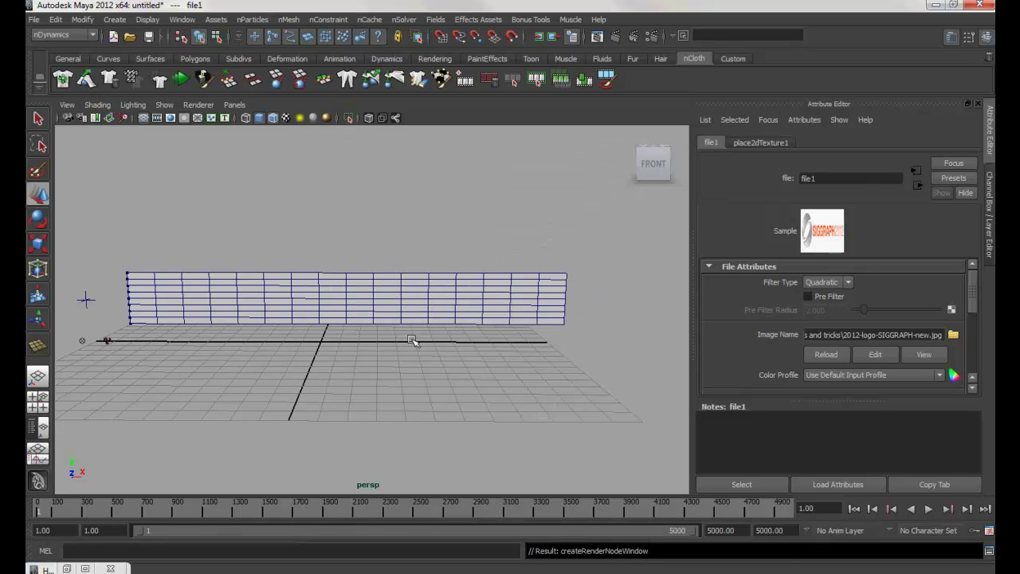
pyautogui.press('w')
pyautogui.click(428, 308)
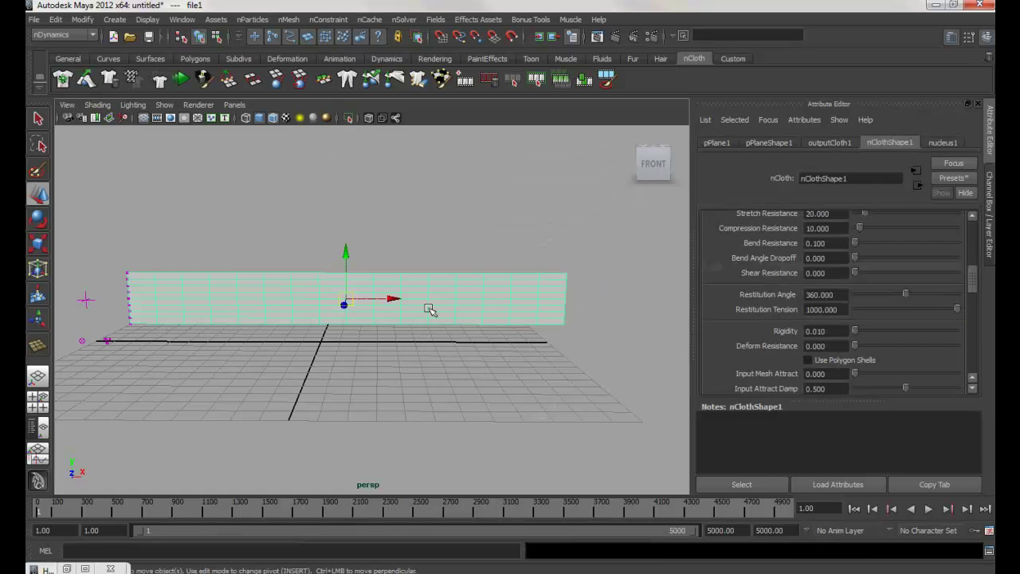
pyautogui.click(425, 393)
pyautogui.moveTo(392, 281); pyautogui.dragTo(442, 277, button='right')
pyautogui.click(407, 288)
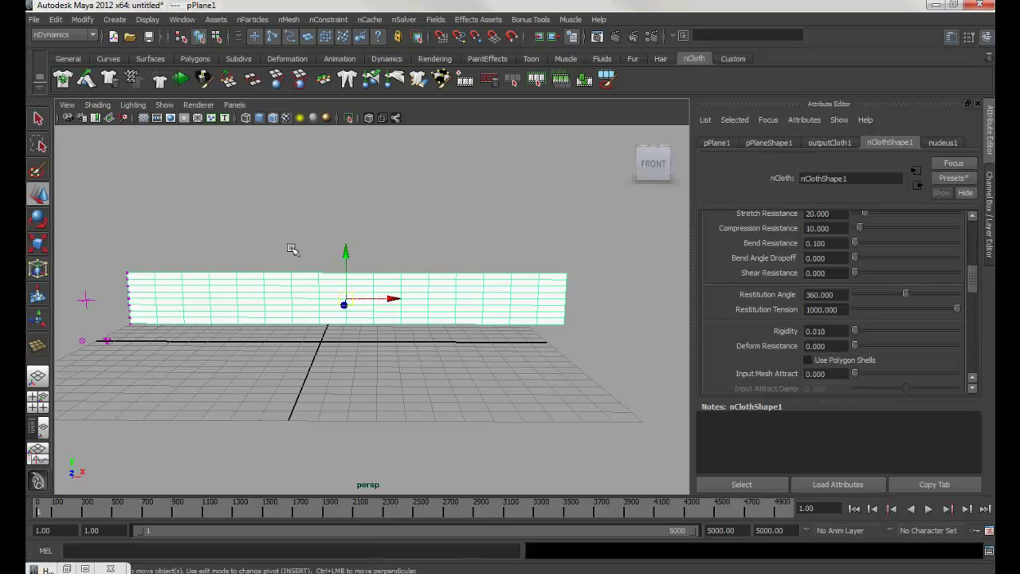
# Reopen the Hypershade and graph blinn1's input and output connections.
pyautogui.click(67, 569)
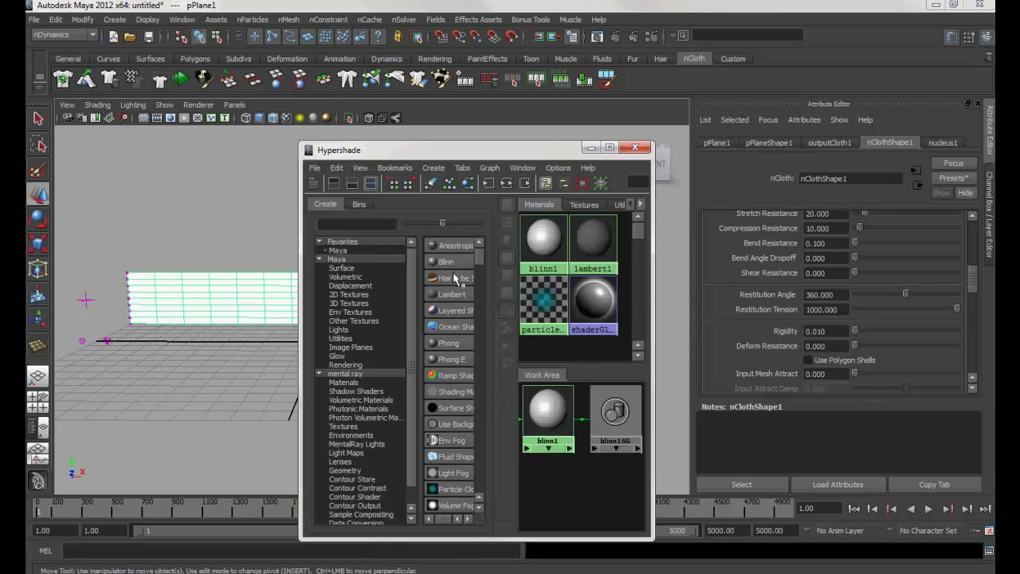
pyautogui.click(548, 409)
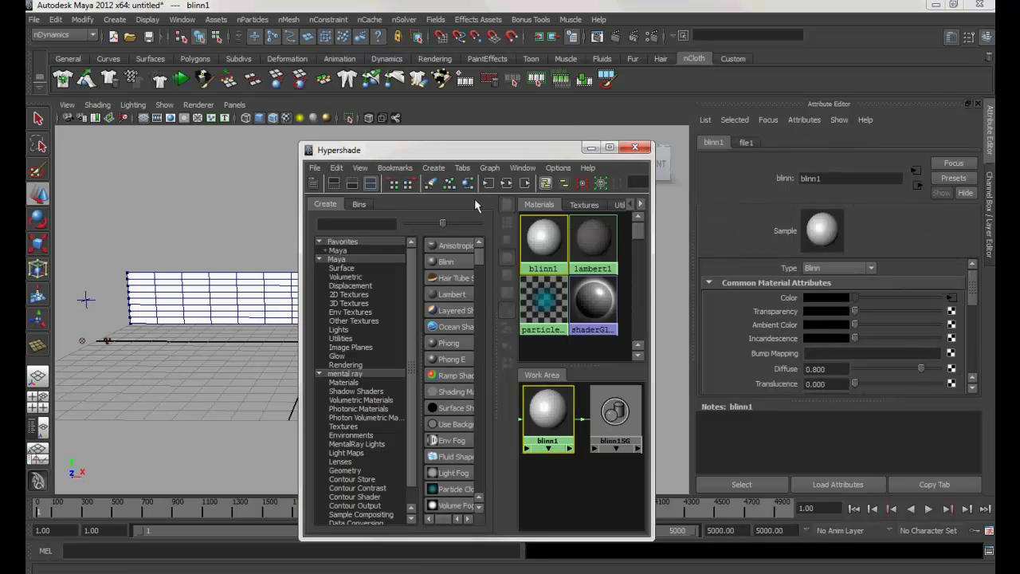
pyautogui.click(507, 184)
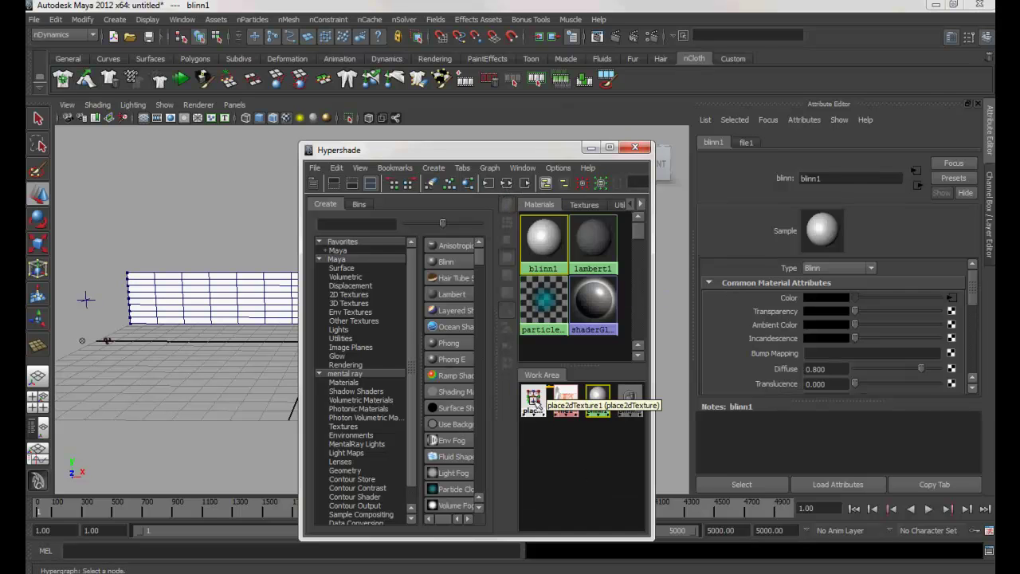
# Select place2dTexture1 and drag its Offset V to slide the logo vertically across the banner.
pyautogui.click(534, 402)
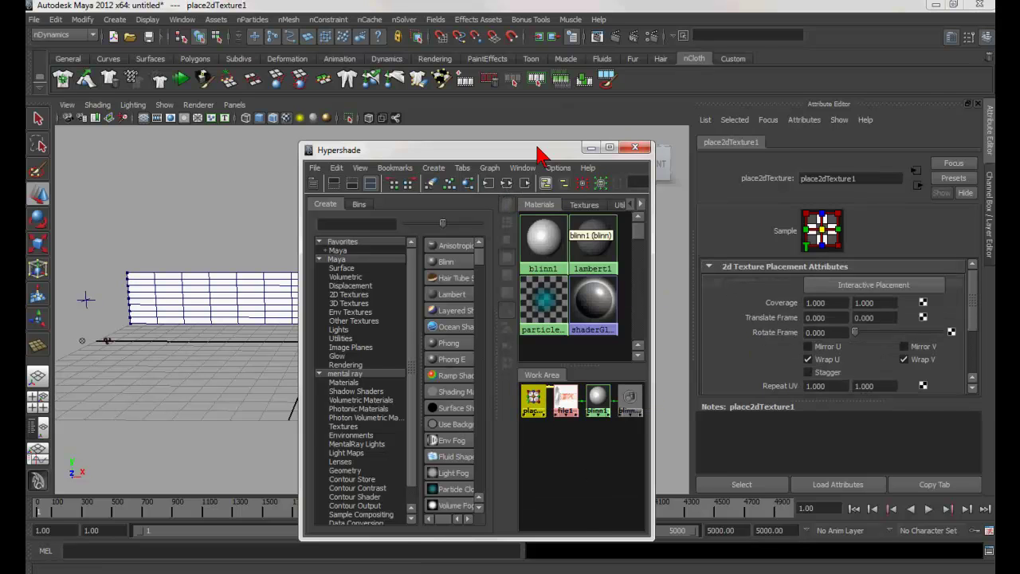
pyautogui.moveTo(543, 150); pyautogui.dragTo(399, 424)
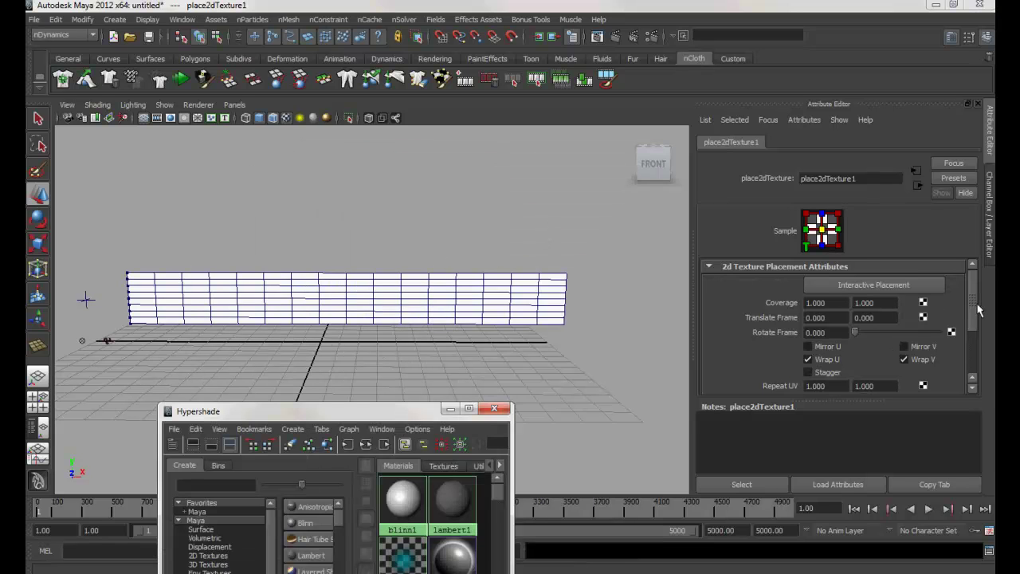
pyautogui.moveTo(974, 311); pyautogui.dragTo(970, 341)
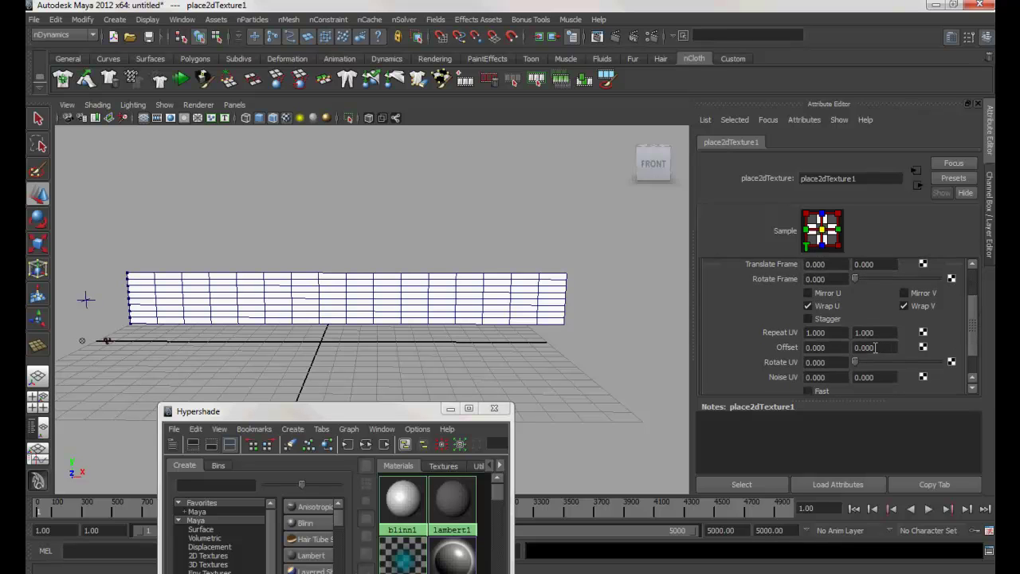
pyautogui.keyDown('ctrl'); pyautogui.moveTo(878, 348); pyautogui.dragTo(909, 369); pyautogui.keyUp('ctrl')
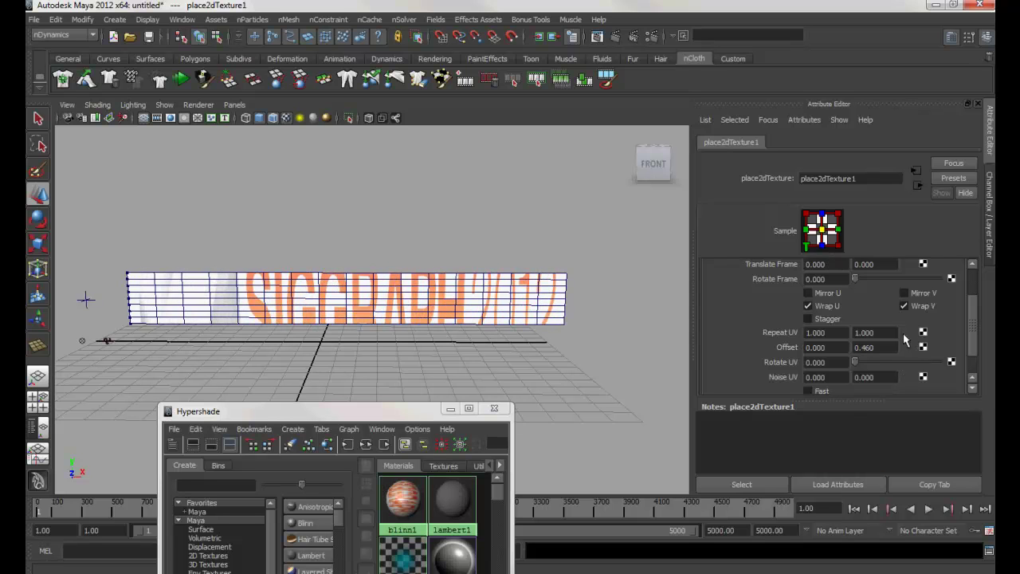
# Reset Offset V to 0 and reselect the banner plane.
pyautogui.click(875, 348)
pyautogui.write('0')
pyautogui.press('Return')
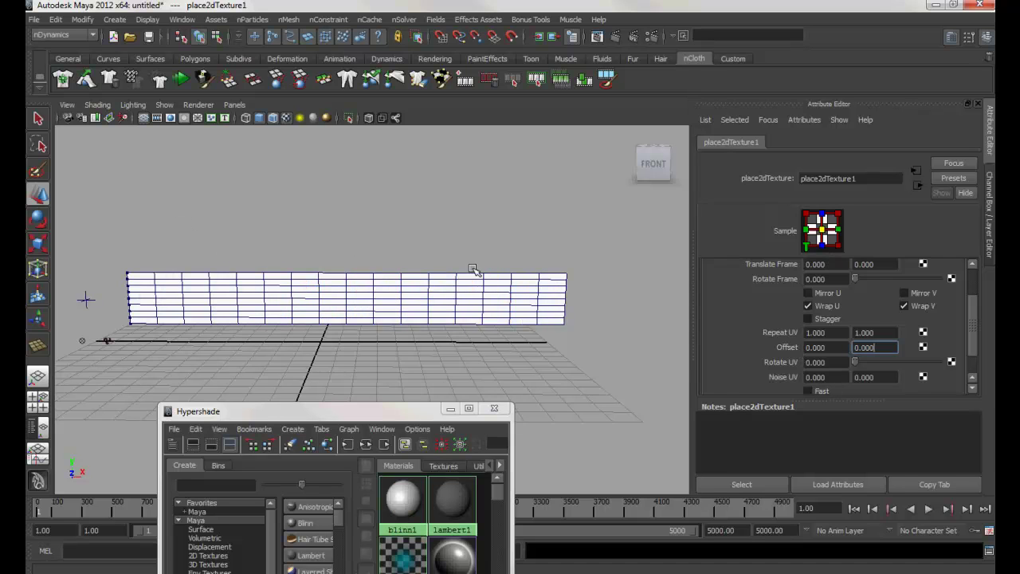
pyautogui.click(330, 282)
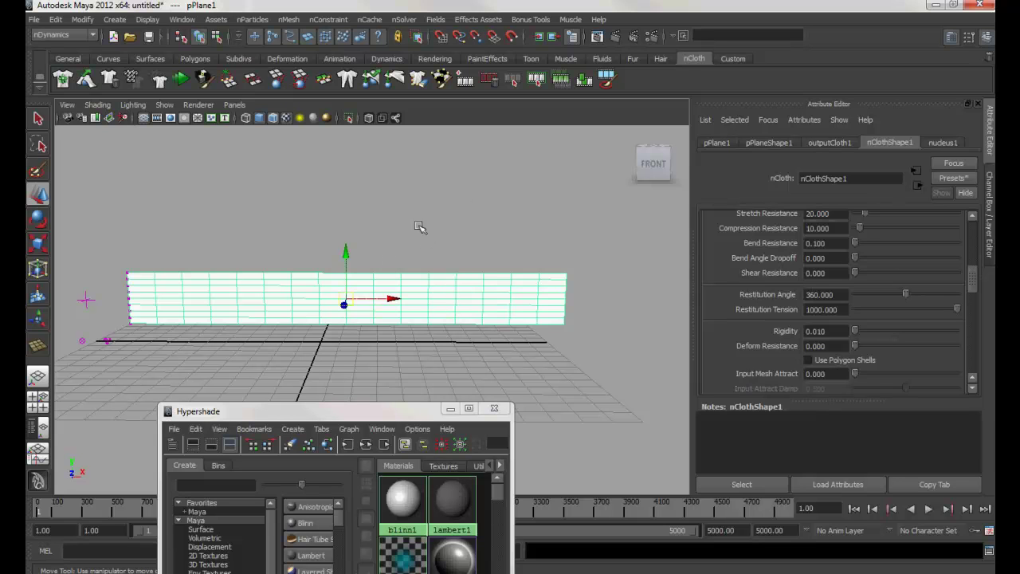
# Switch to the Polygons menu set and apply a Z-axis, bounding-box planar UV projection to the banner.
pyautogui.moveTo(420, 232); pyautogui.dragTo(451, 297)
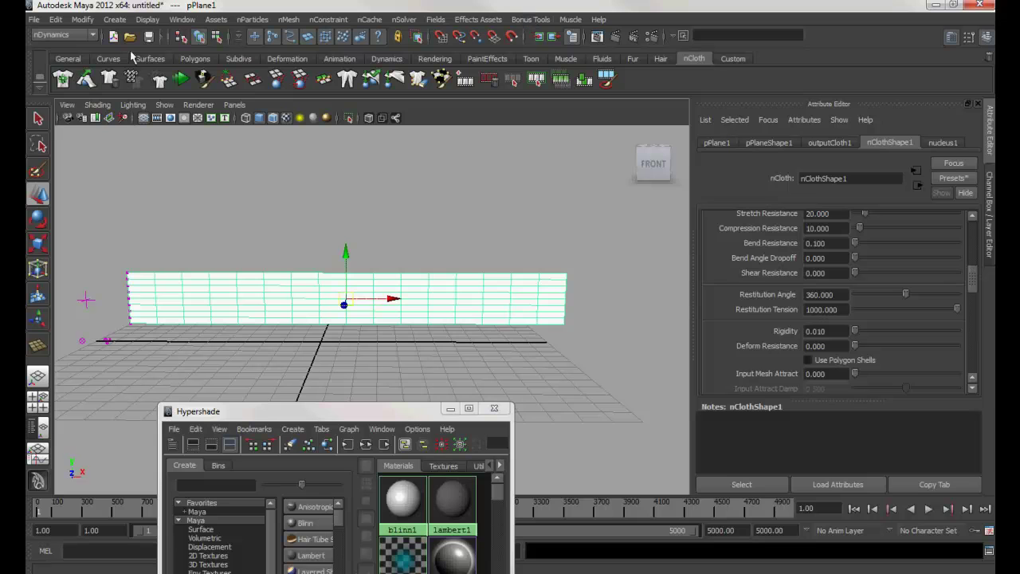
pyautogui.click(64, 35)
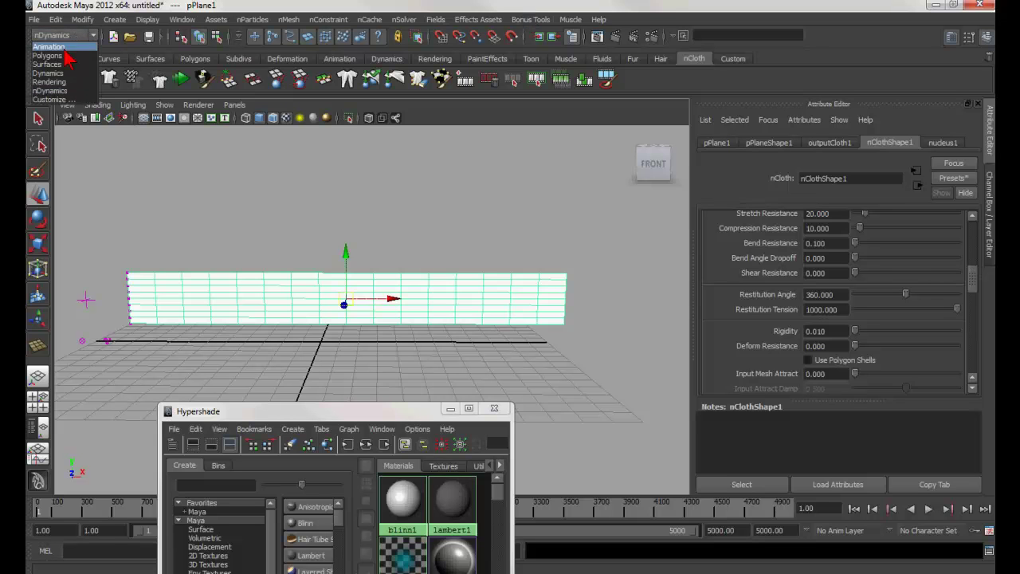
pyautogui.click(62, 56)
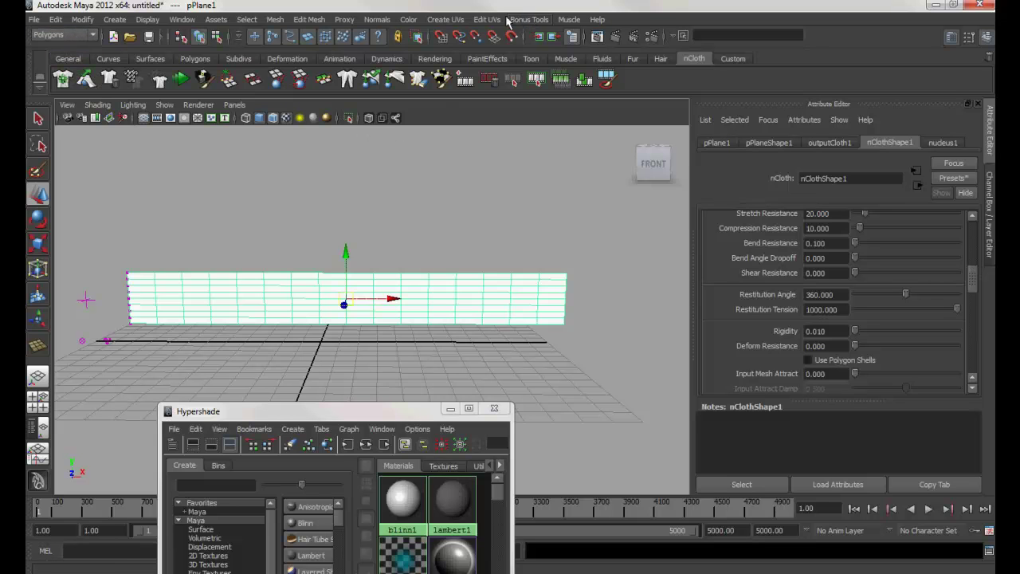
pyautogui.click(444, 20)
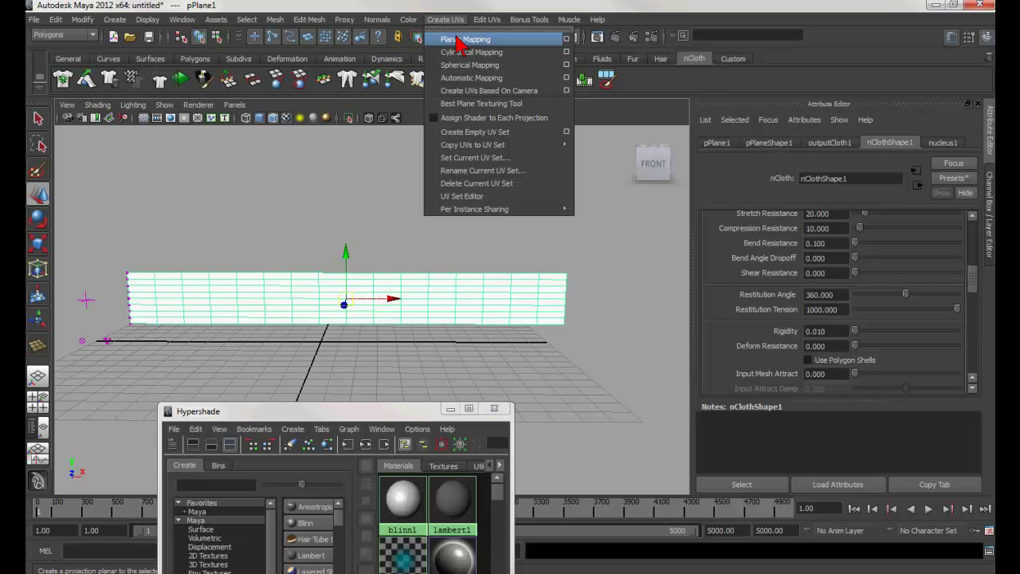
pyautogui.click(567, 39)
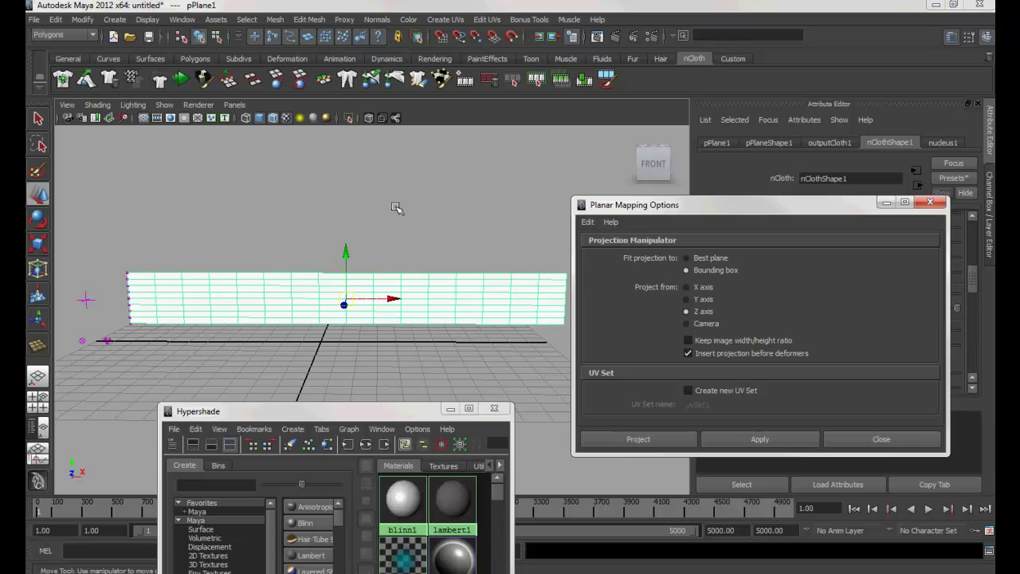
pyautogui.keyDown('alt'); pyautogui.moveTo(395, 212); pyautogui.dragTo(423, 295); pyautogui.keyUp('alt')
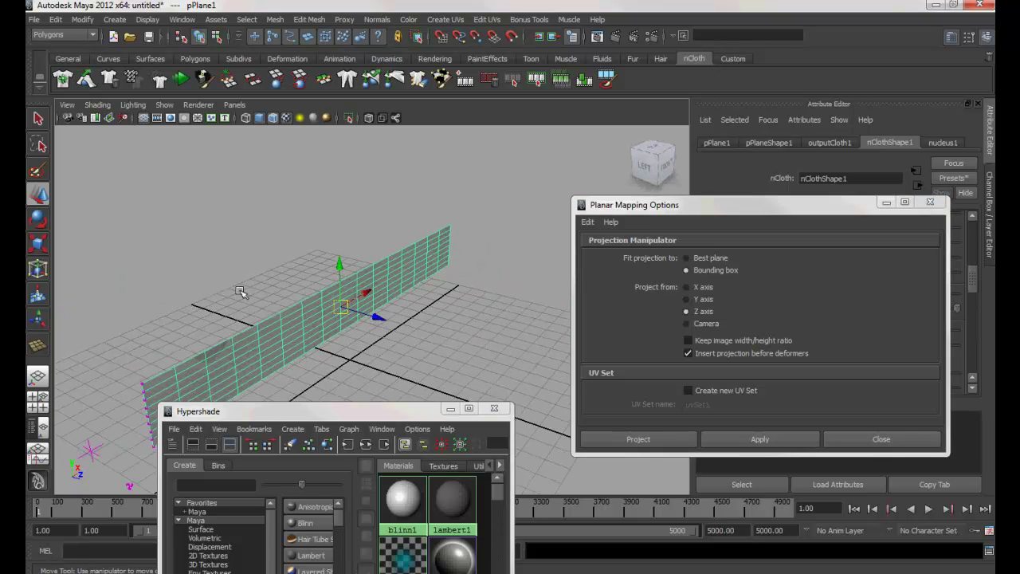
pyautogui.keyDown('alt'); pyautogui.moveTo(241, 291); pyautogui.dragTo(470, 277); pyautogui.keyUp('alt')
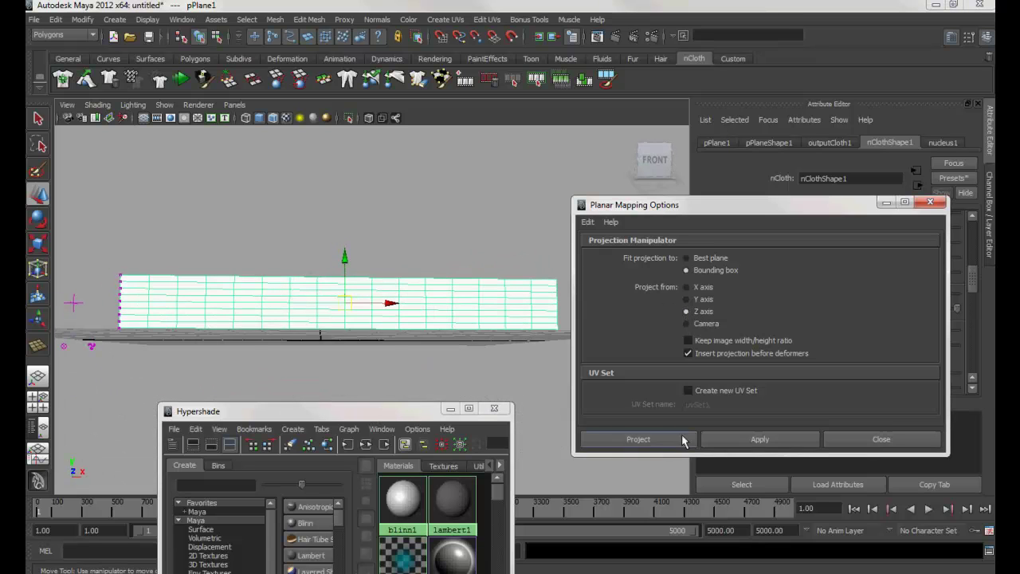
pyautogui.click(639, 439)
pyautogui.moveTo(422, 299)
pyautogui.keyDown('alt'); pyautogui.mouseDown()
pyautogui.moveTo(430, 312)
pyautogui.moveTo(420, 319)
pyautogui.mouseUp(); pyautogui.keyUp('alt')
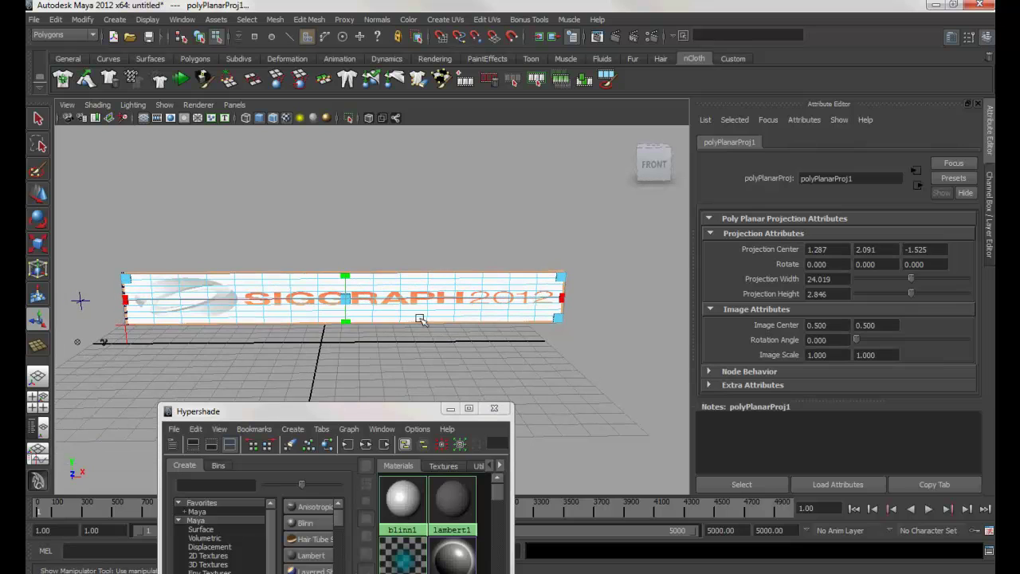
# Return the plane to object mode, reselect the banner and frame the full logo.
pyautogui.rightClick(475, 293)
pyautogui.moveTo(474, 294); pyautogui.dragTo(529, 275, button='right')
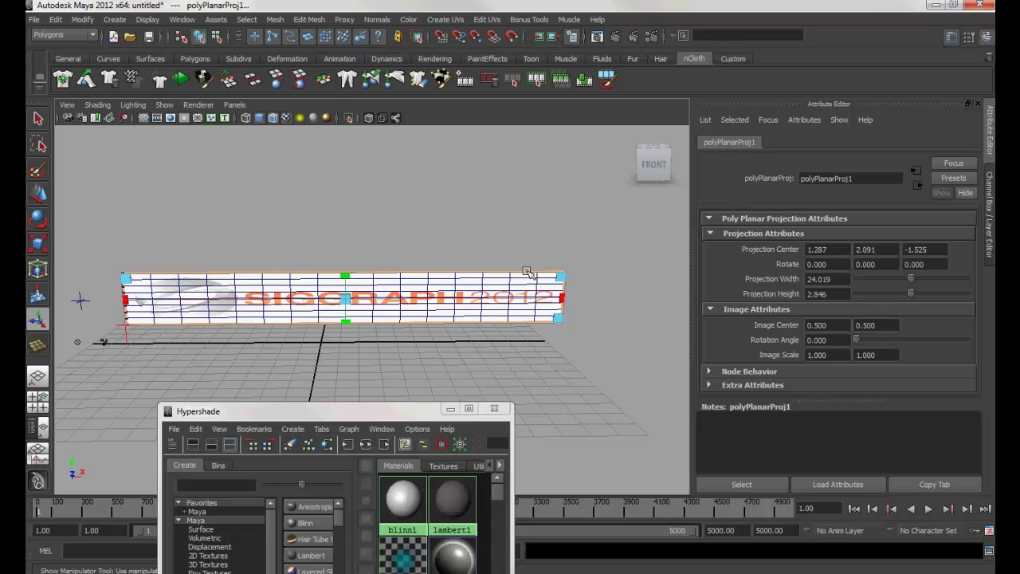
pyautogui.moveTo(417, 299); pyautogui.dragTo(495, 259, button='right')
pyautogui.click(473, 237)
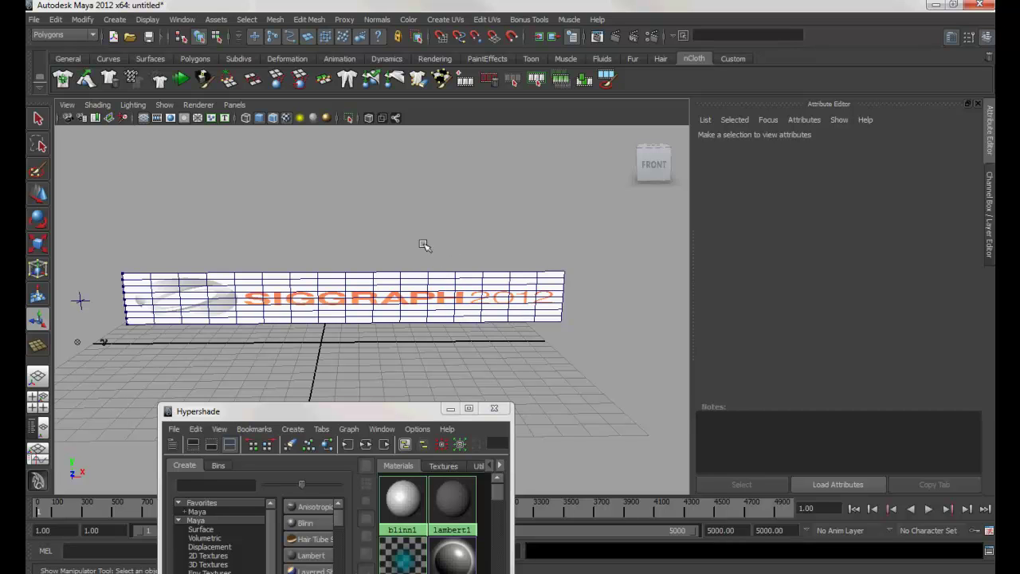
pyautogui.click(462, 319)
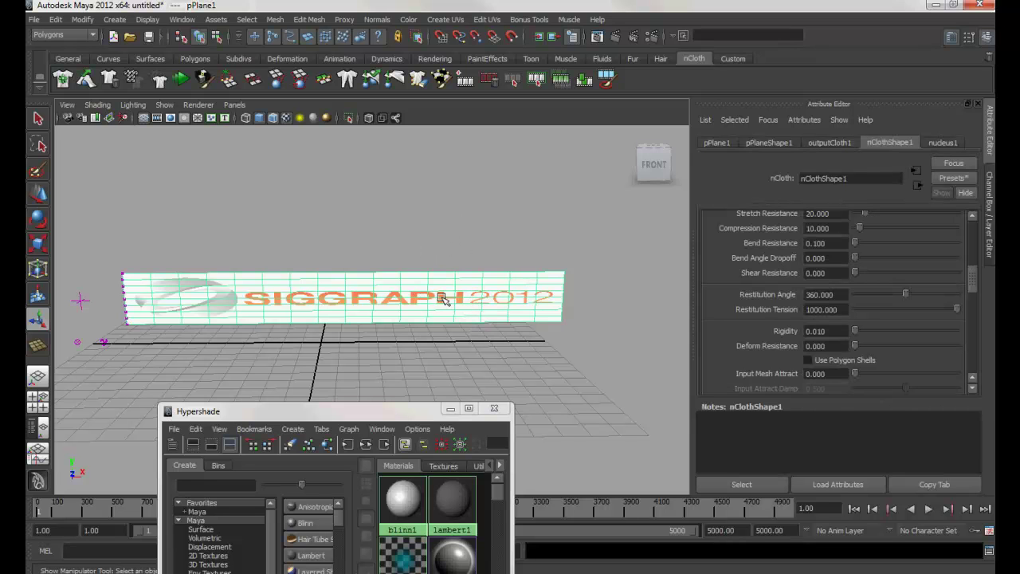
pyautogui.moveTo(433, 318)
pyautogui.keyDown('alt'); pyautogui.mouseDown()
pyautogui.moveTo(405, 348)
pyautogui.moveTo(428, 333)
pyautogui.mouseUp(); pyautogui.keyUp('alt')
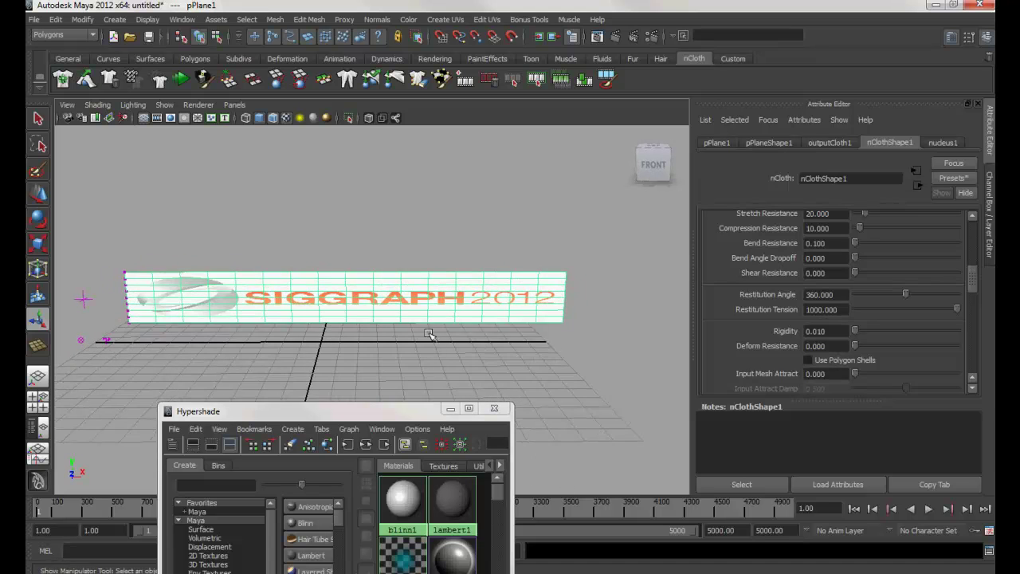
pyautogui.keyDown('alt'); pyautogui.moveTo(429, 335); pyautogui.dragTo(483, 322, button='middle'); pyautogui.keyUp('alt')
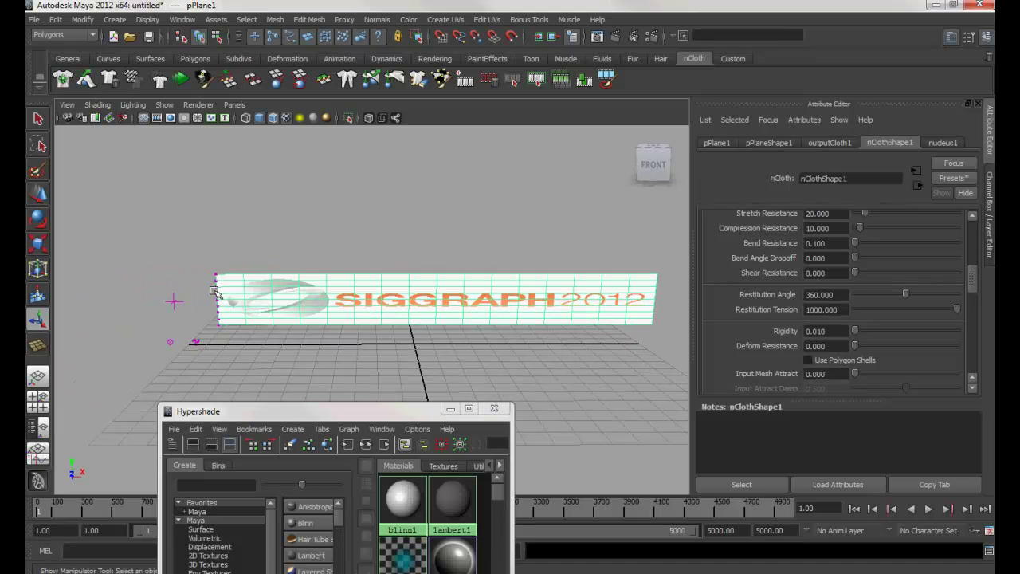
# Drag the dynamic constraint upward during interactive nCloth playback, stopping at frame 277.
pyautogui.click(171, 303)
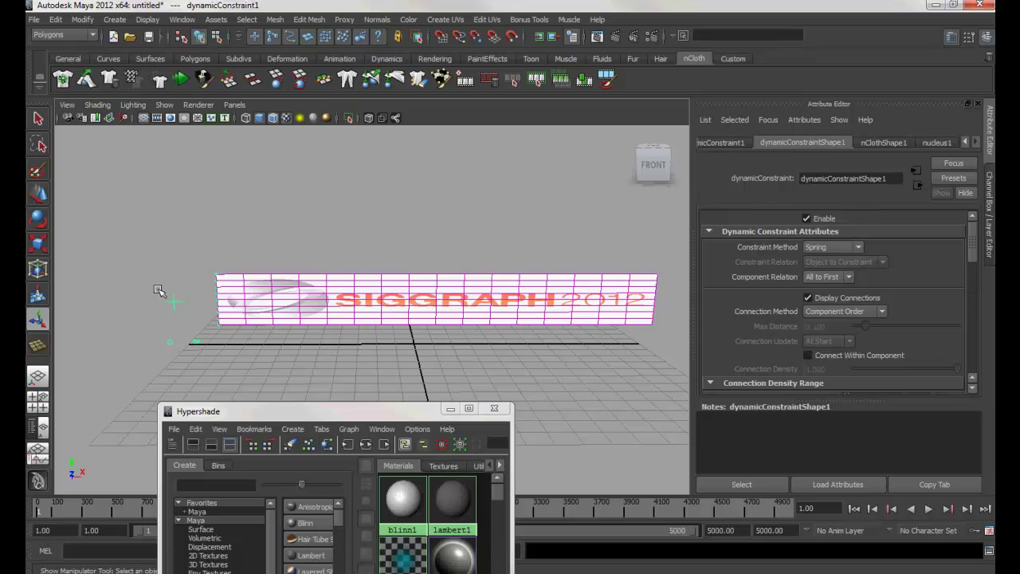
pyautogui.moveTo(162, 290); pyautogui.dragTo(182, 314)
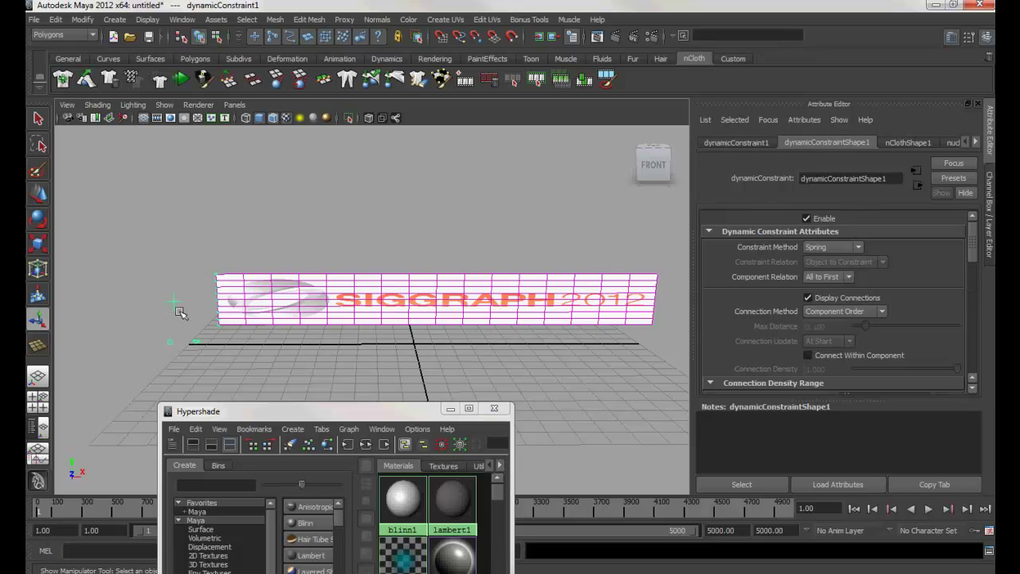
pyautogui.click(36, 195)
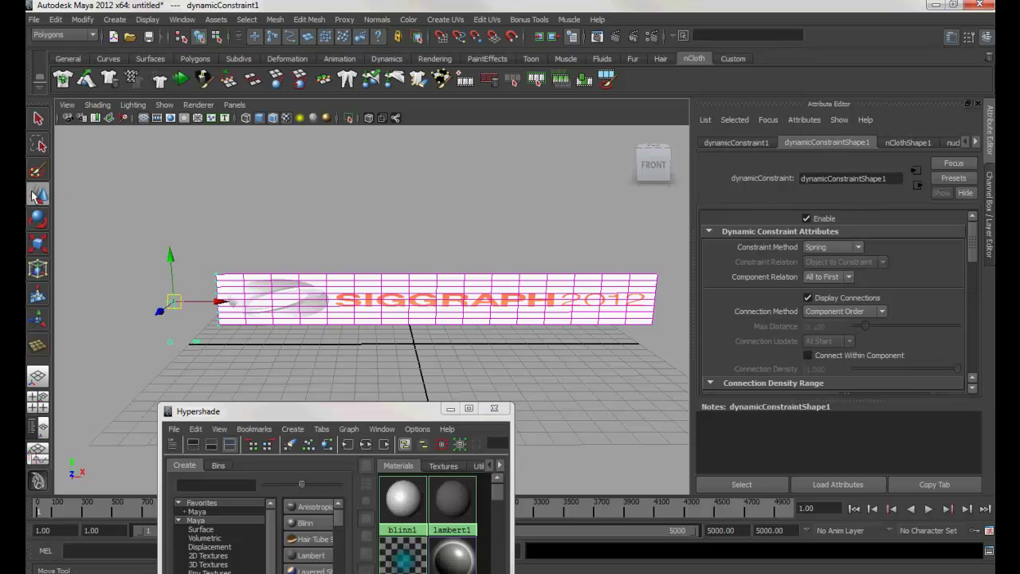
pyautogui.click(182, 79)
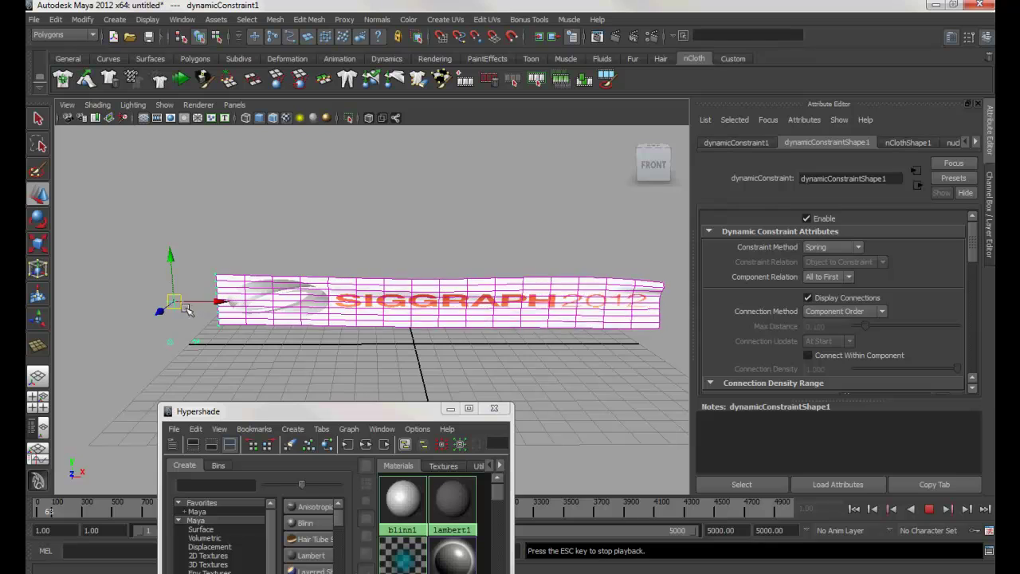
pyautogui.moveTo(176, 305); pyautogui.dragTo(182, 271)
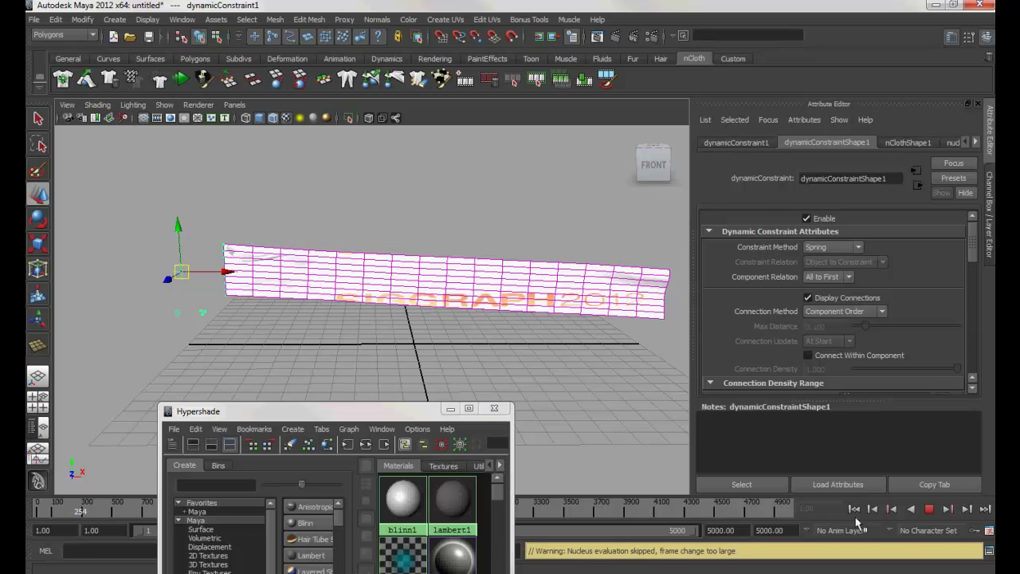
pyautogui.click(933, 508)
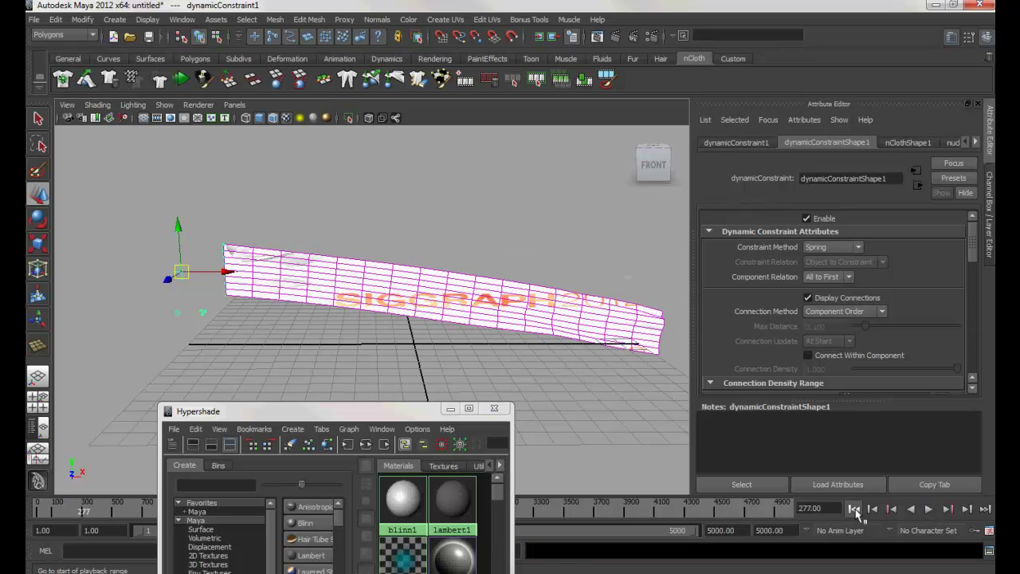